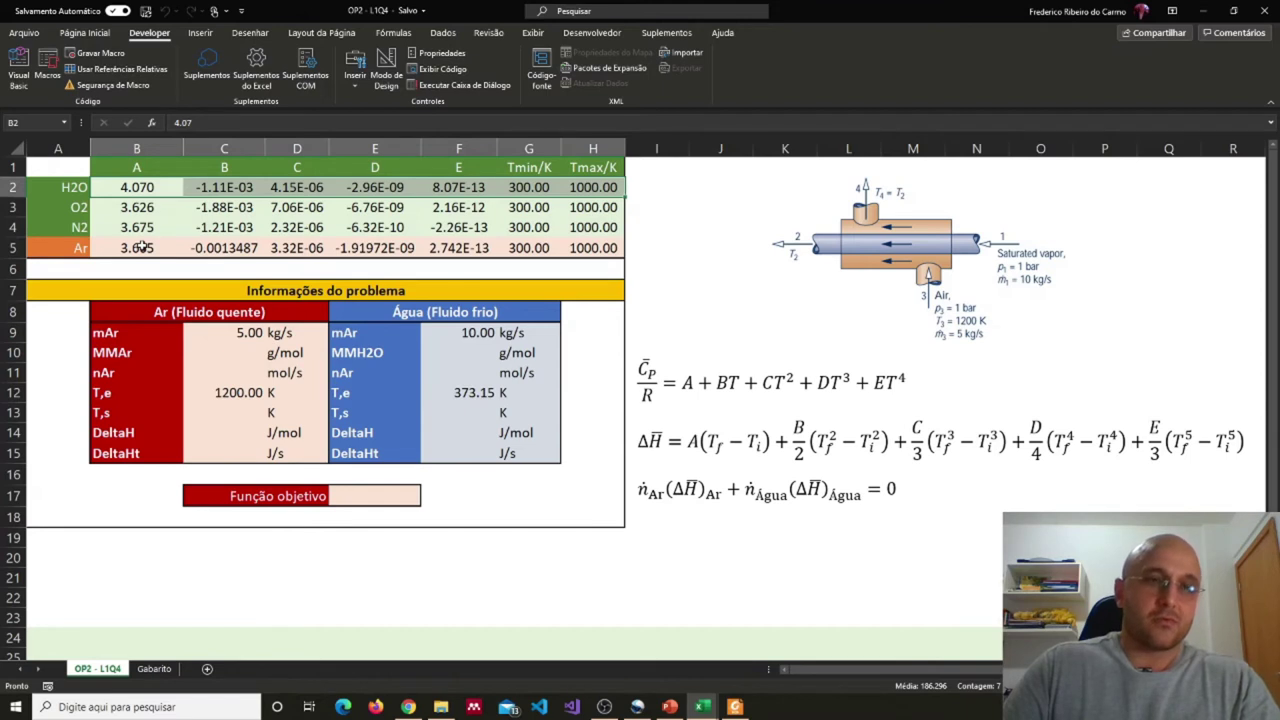
# Examine the 0.79 N2 and 0.21 O2 weighted formulas in the Ar row, plus the table's coefficients and temperature limits.
pyautogui.moveTo(142, 246); pyautogui.dragTo(580, 248)
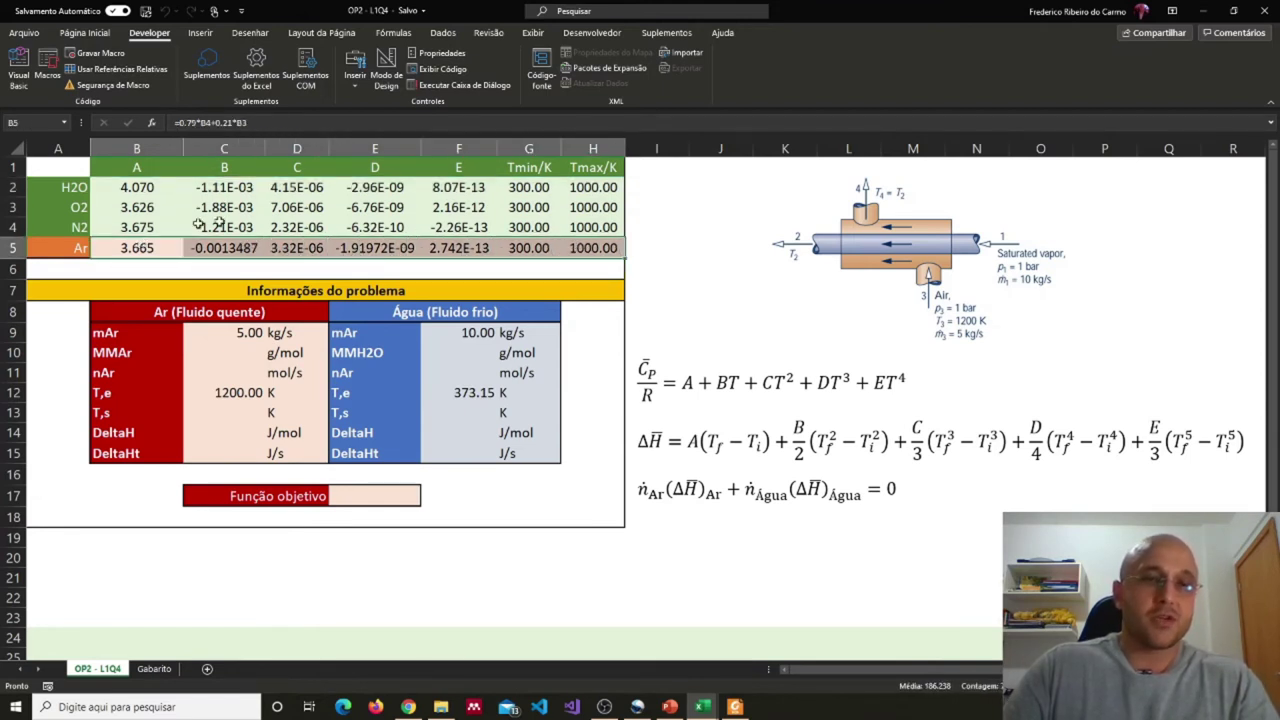
pyautogui.doubleClick(140, 248)
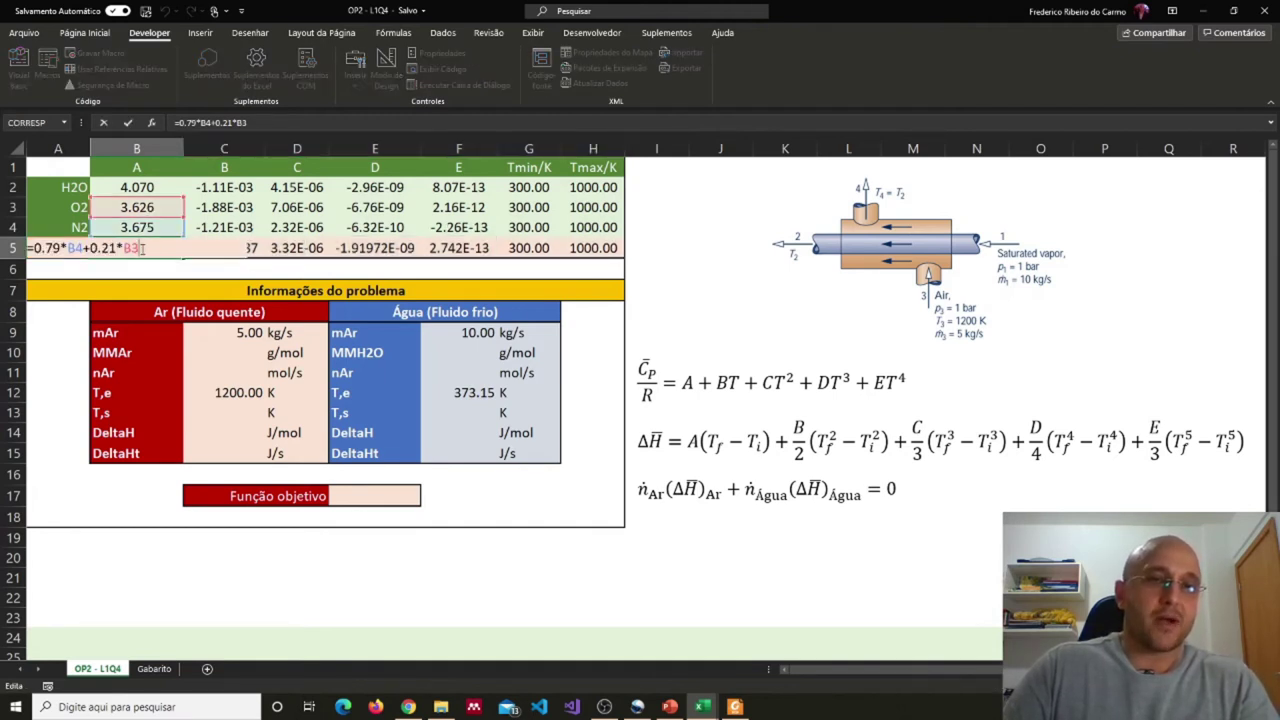
pyautogui.moveTo(34, 248); pyautogui.dragTo(154, 246)
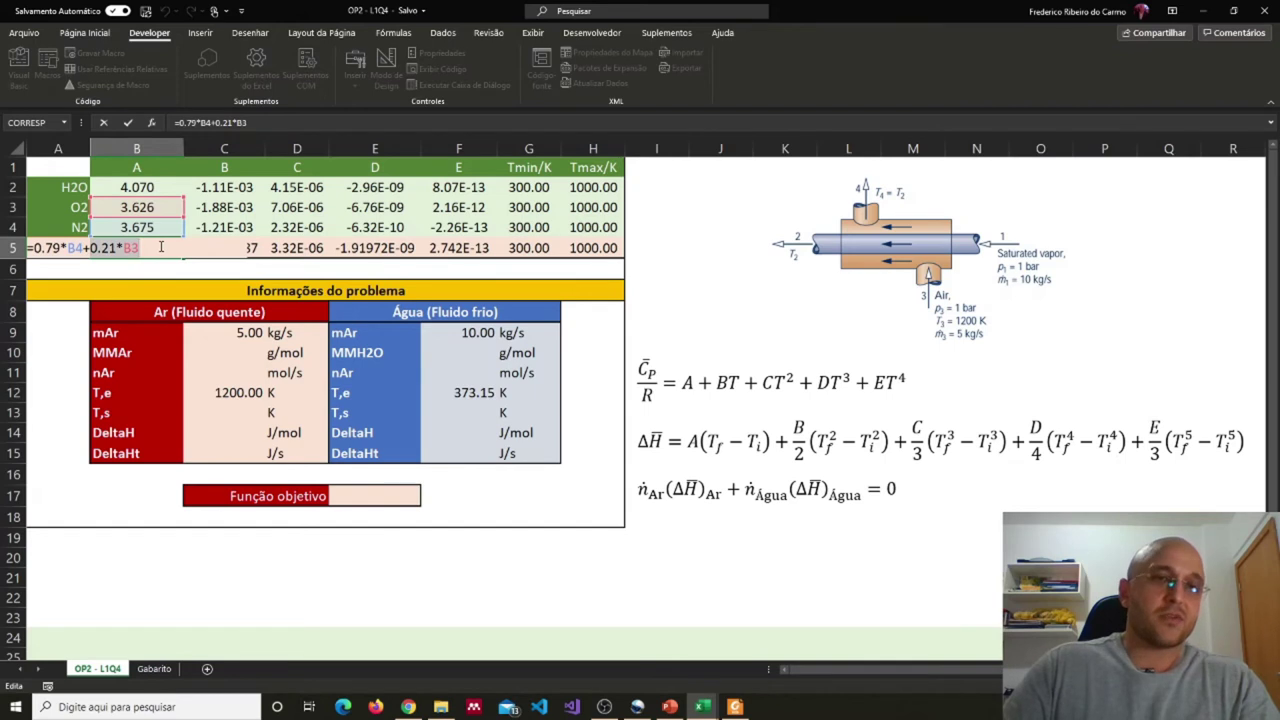
pyautogui.press('Return')
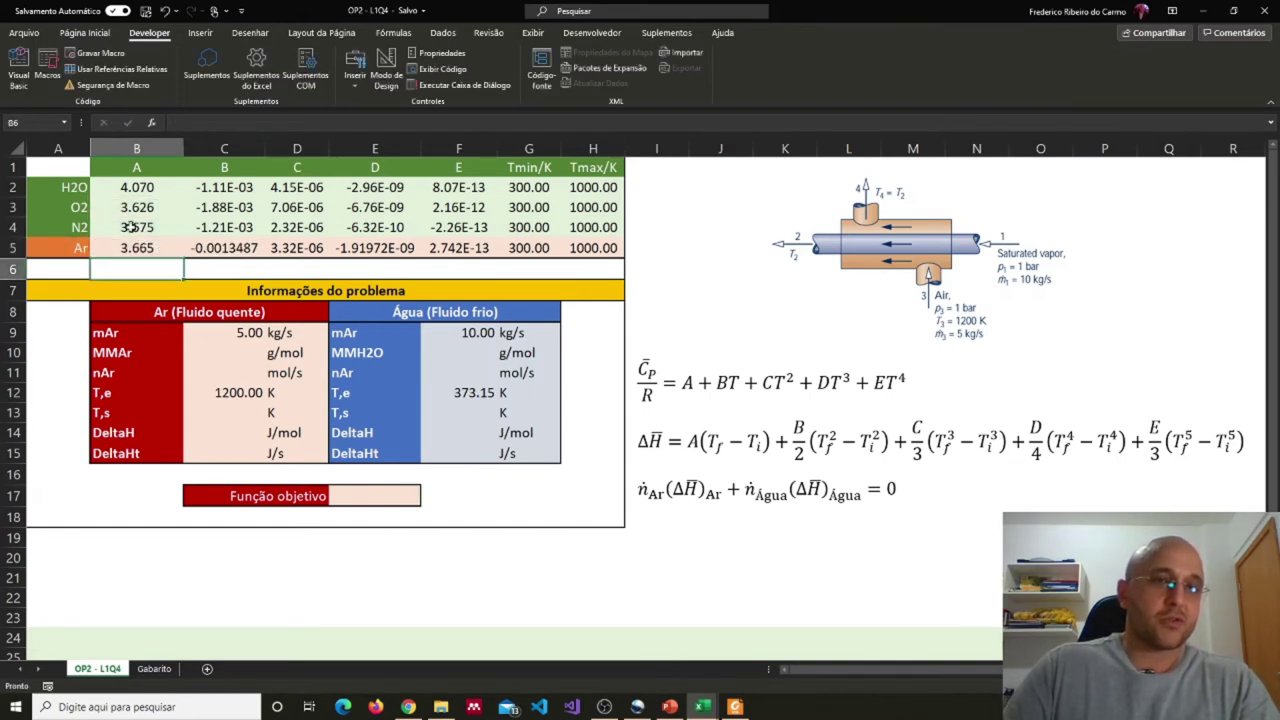
pyautogui.click(130, 250)
pyautogui.click(216, 246)
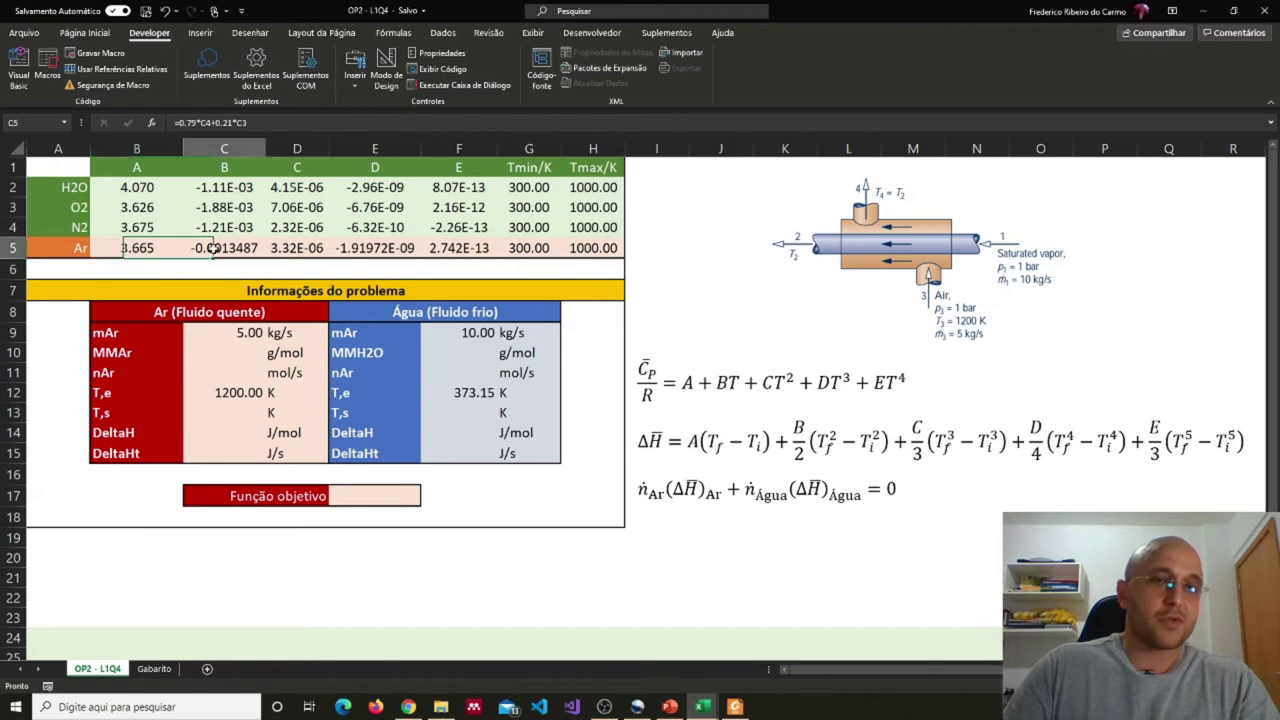
pyautogui.click(300, 250)
pyautogui.click(361, 250)
pyautogui.doubleClick(133, 252)
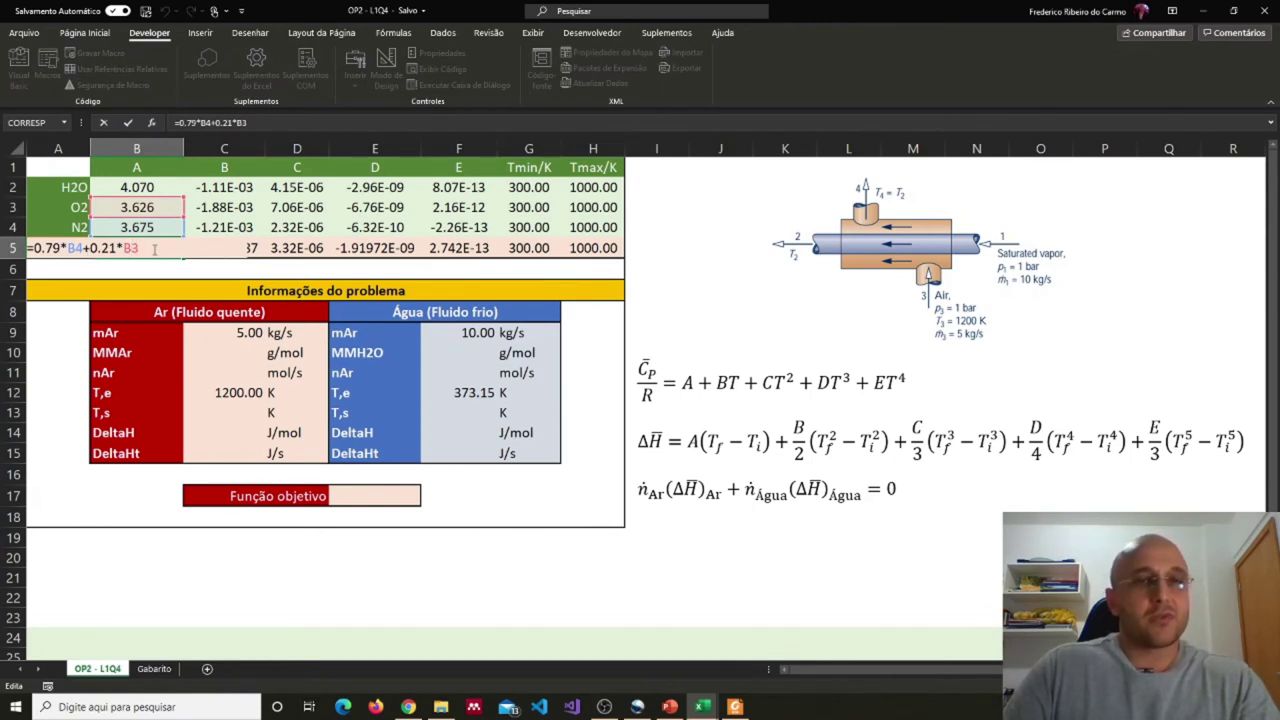
pyautogui.click(207, 250)
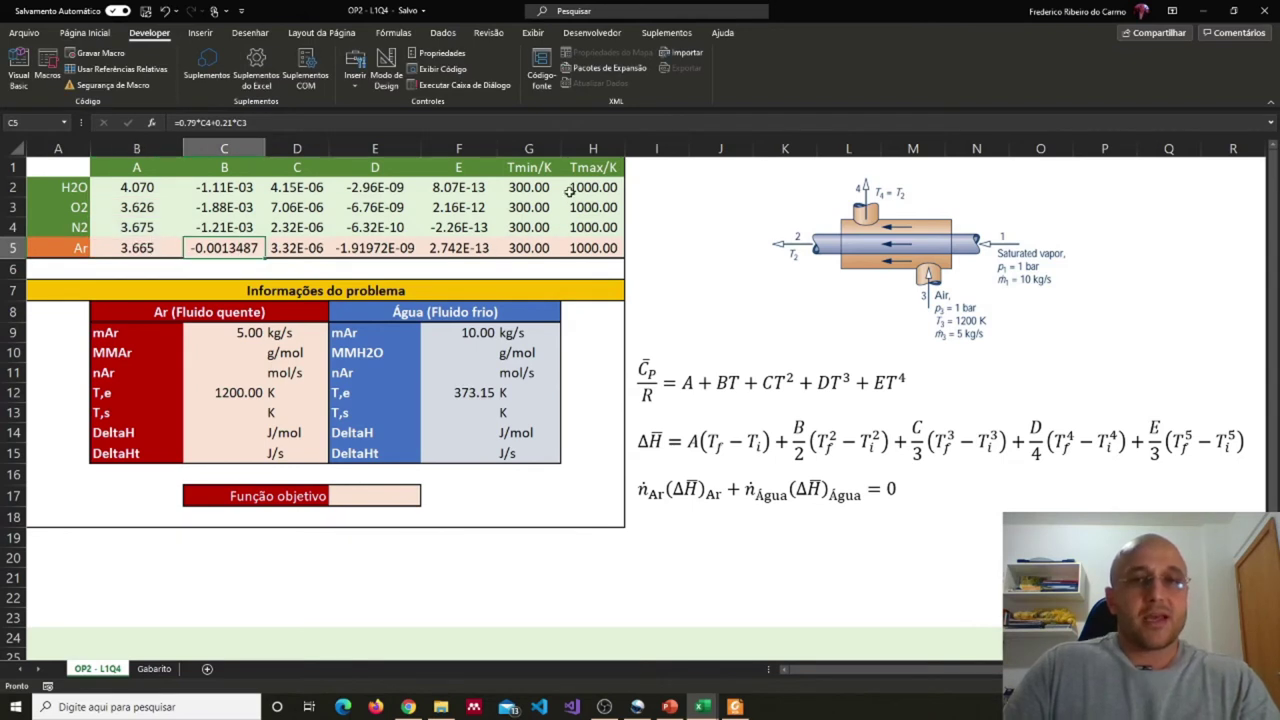
pyautogui.moveTo(553, 184); pyautogui.dragTo(587, 249)
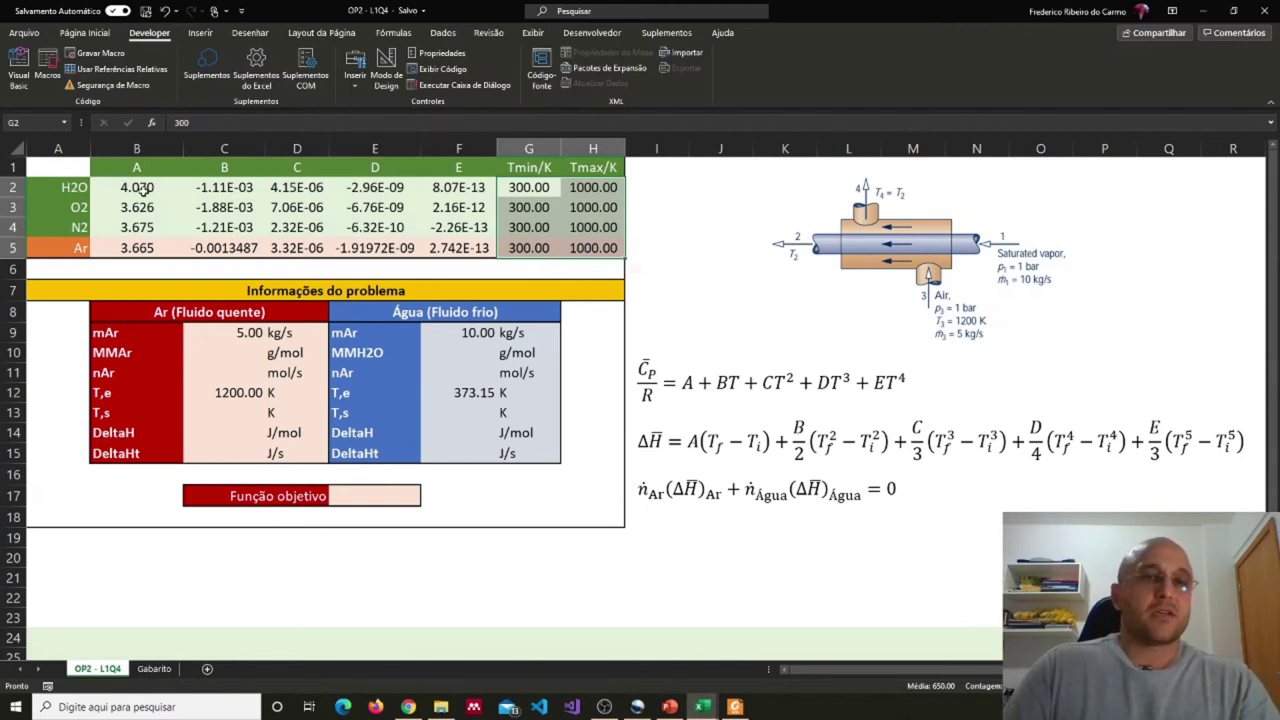
pyautogui.moveTo(147, 185); pyautogui.dragTo(468, 246)
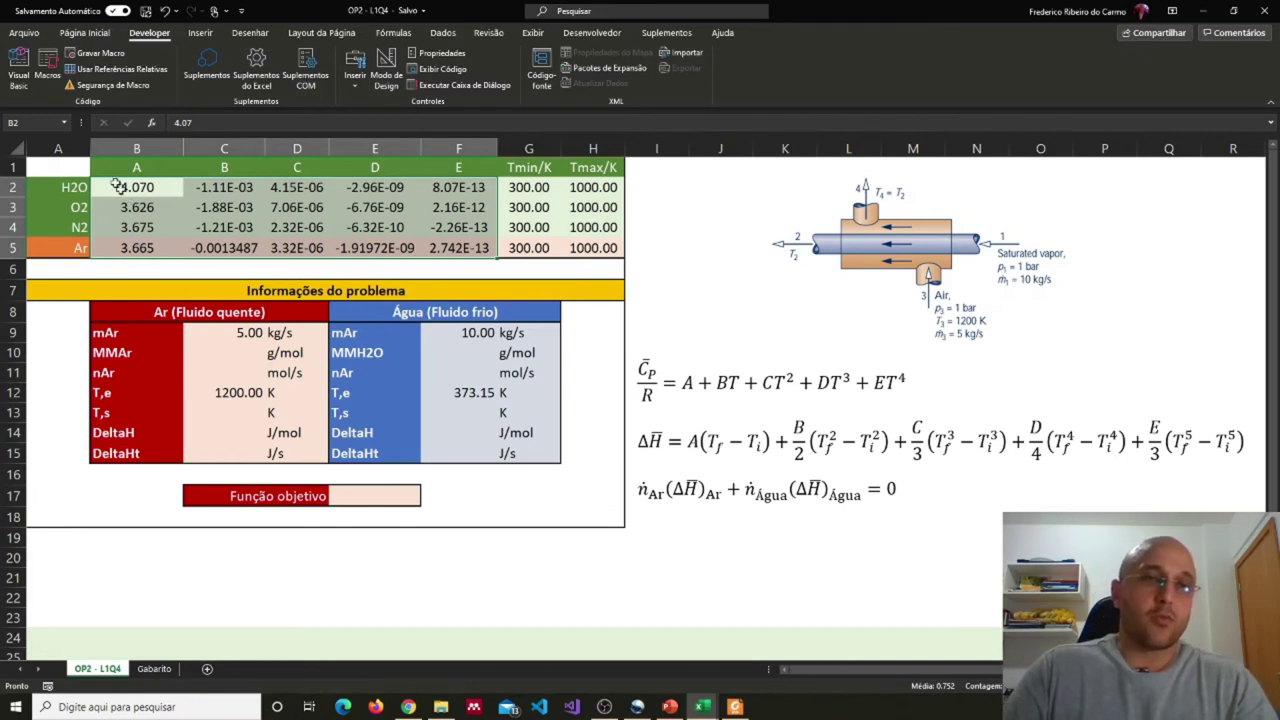
# Open the workbook's Visual Basic editor and highlight the whole DeltaH function in Módulo1.
pyautogui.click(27, 85)
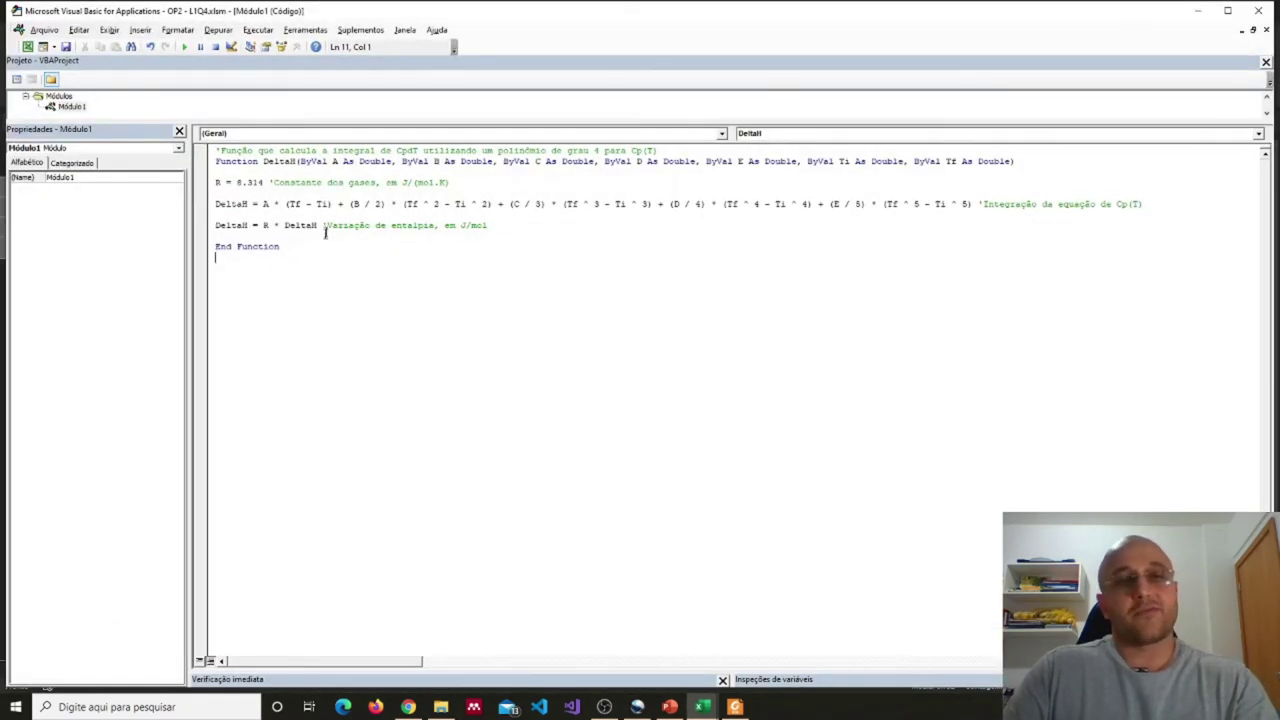
pyautogui.moveTo(315, 248); pyautogui.dragTo(212, 150)
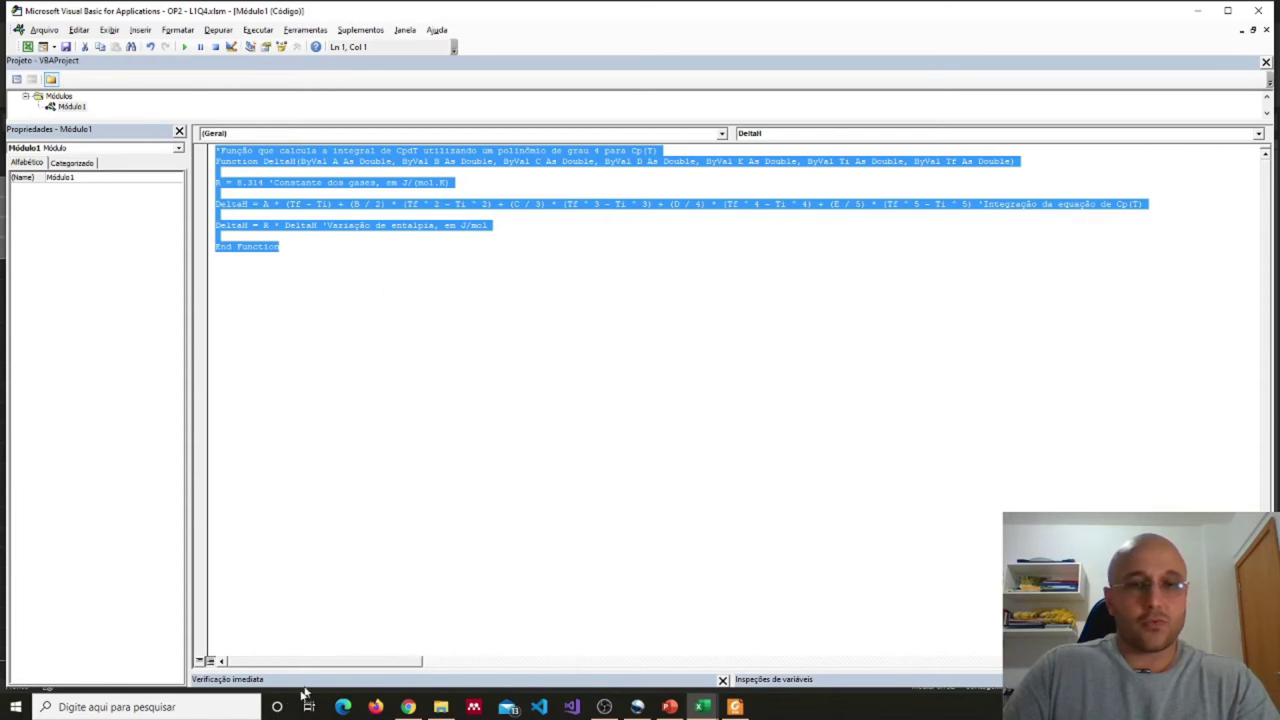
# Launch the Windows Magnifier (Lupa) and raise its zoom to 200%.
pyautogui.click(213, 707)
pyautogui.write('lupa')
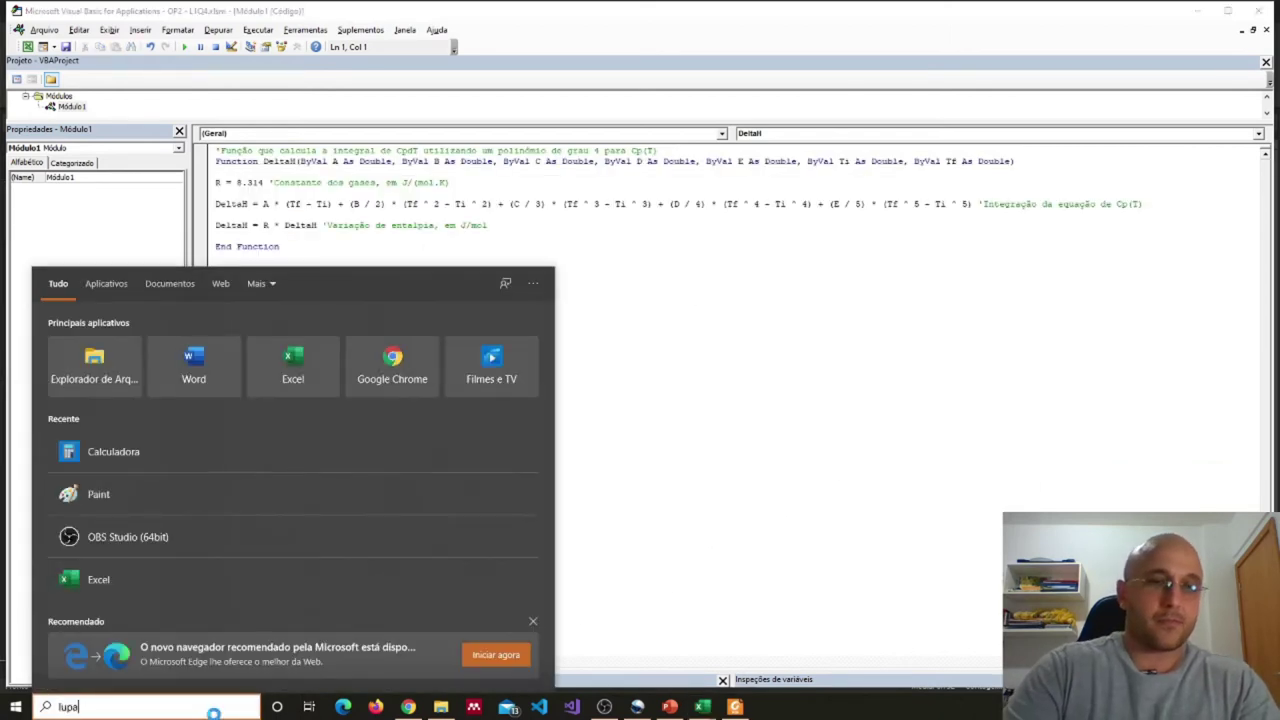
pyautogui.press('Return')
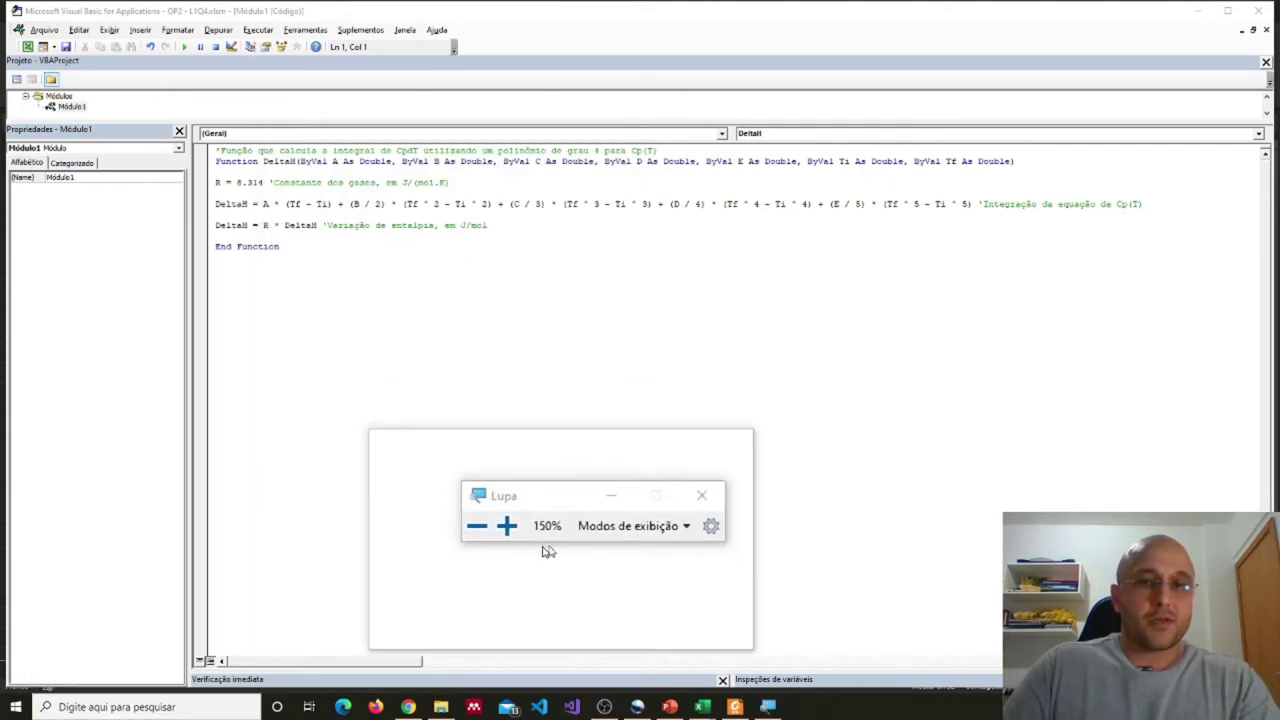
pyautogui.click(524, 533)
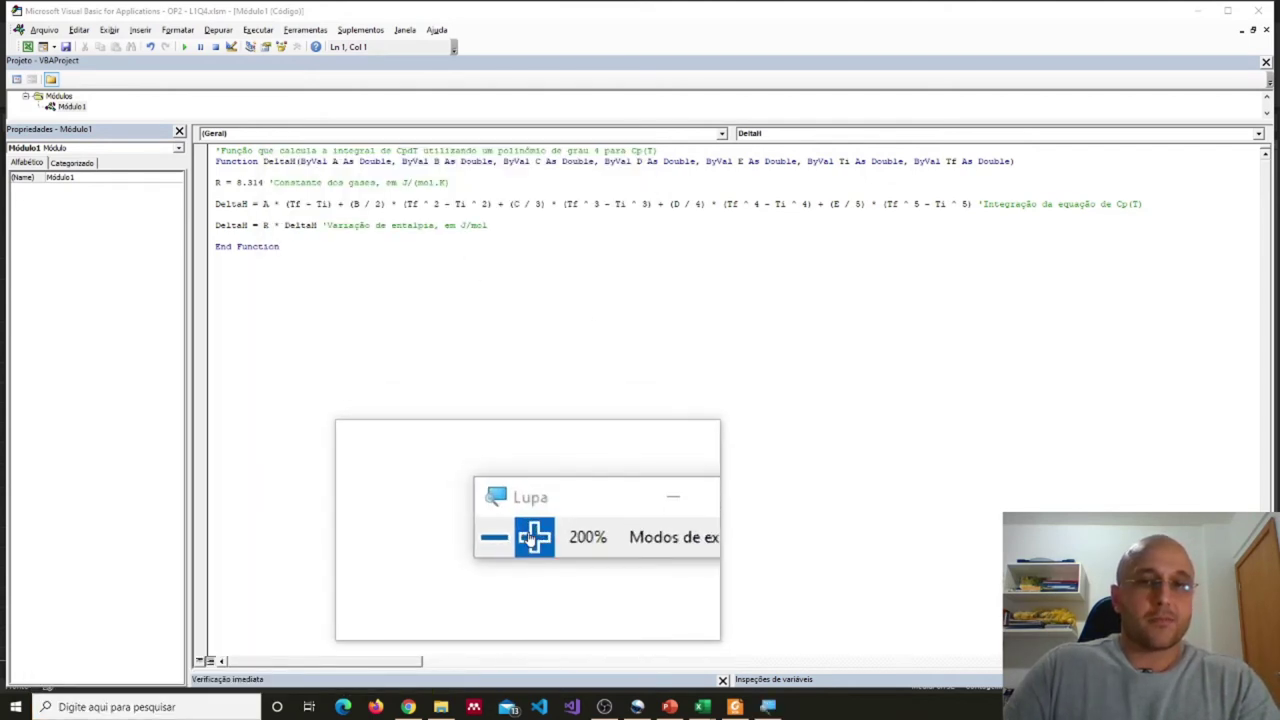
pyautogui.hotkey('ctrl', 'a')
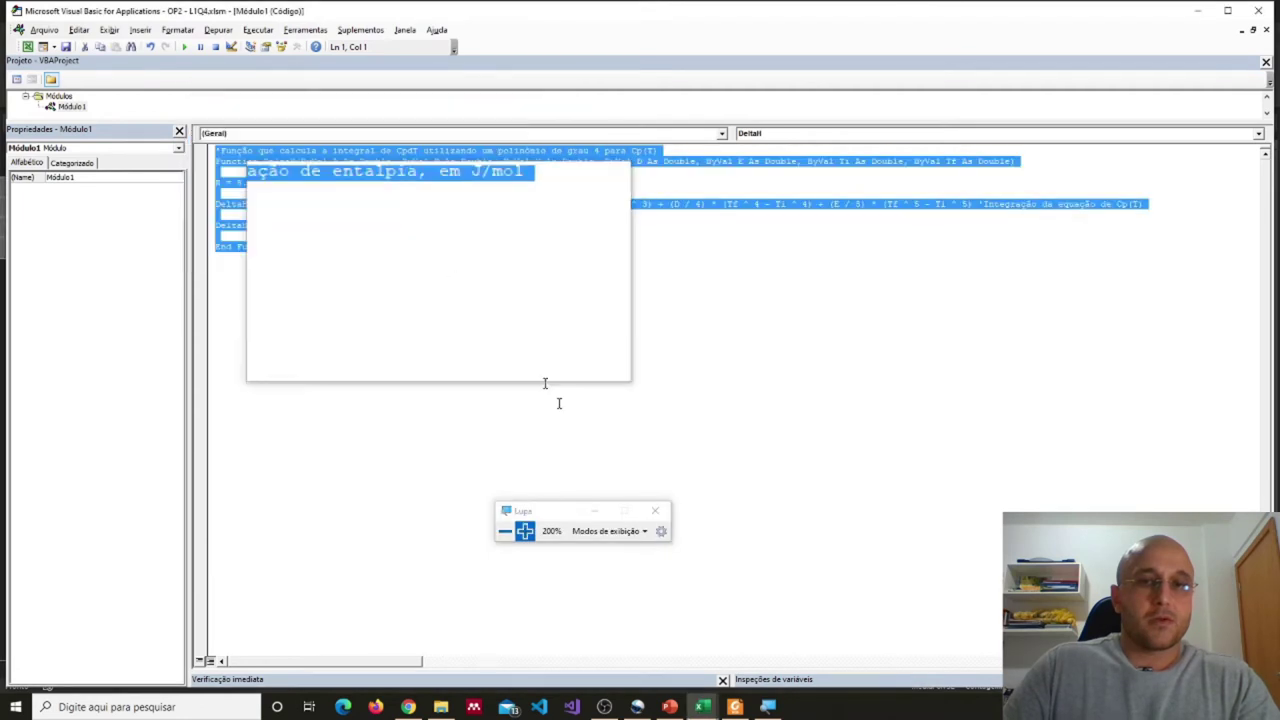
# Set the Magnifier to full-screen view (Tela inteira) and move its window clear of the DeltaH code.
pyautogui.click(590, 521)
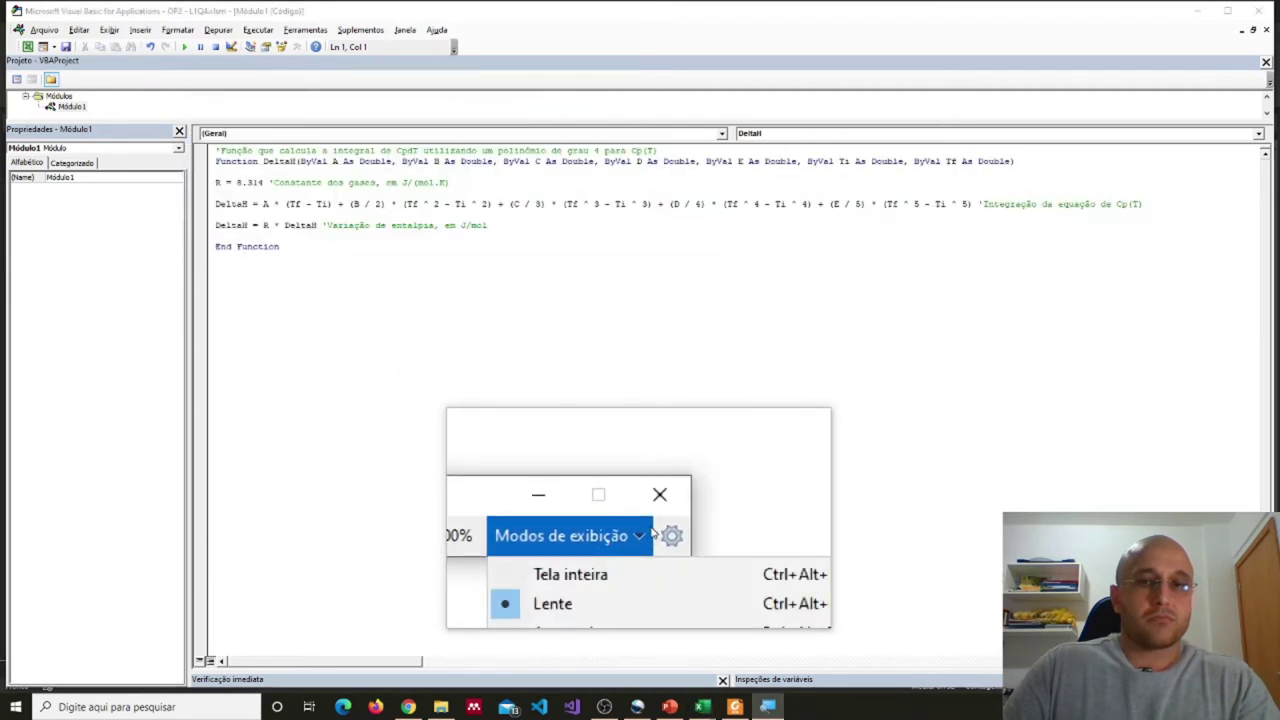
pyautogui.click(612, 550)
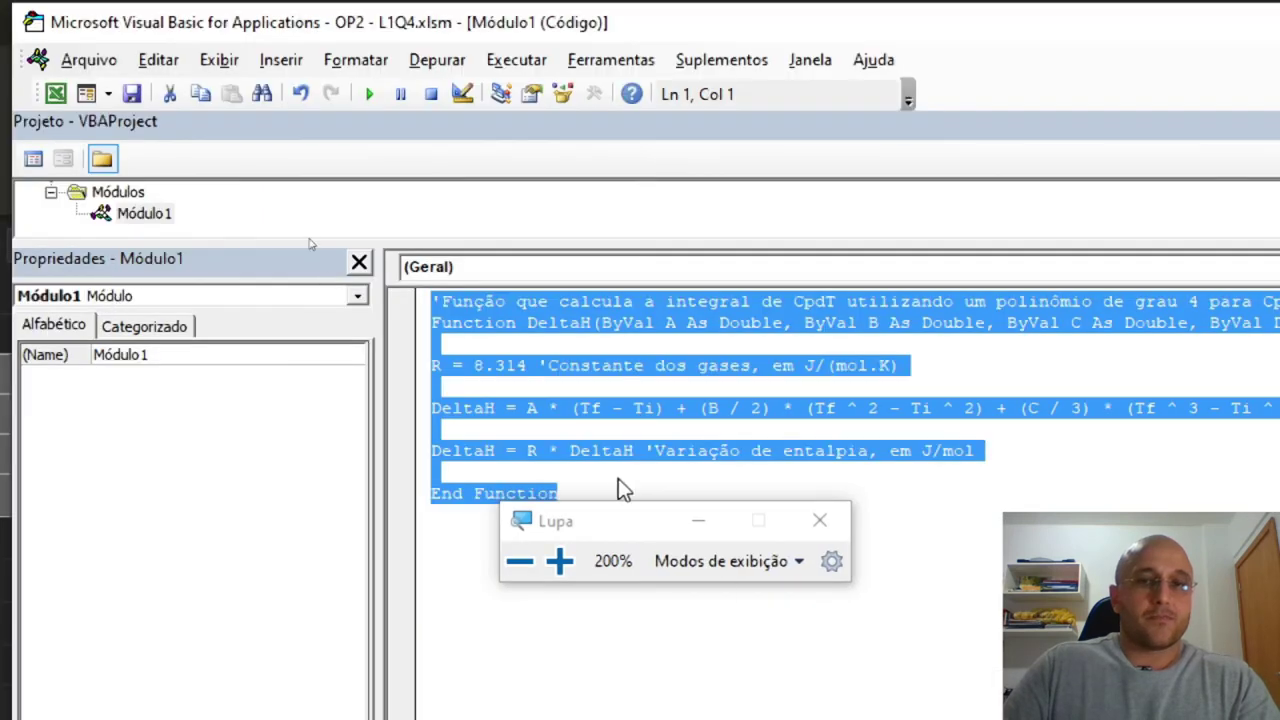
pyautogui.click(616, 482)
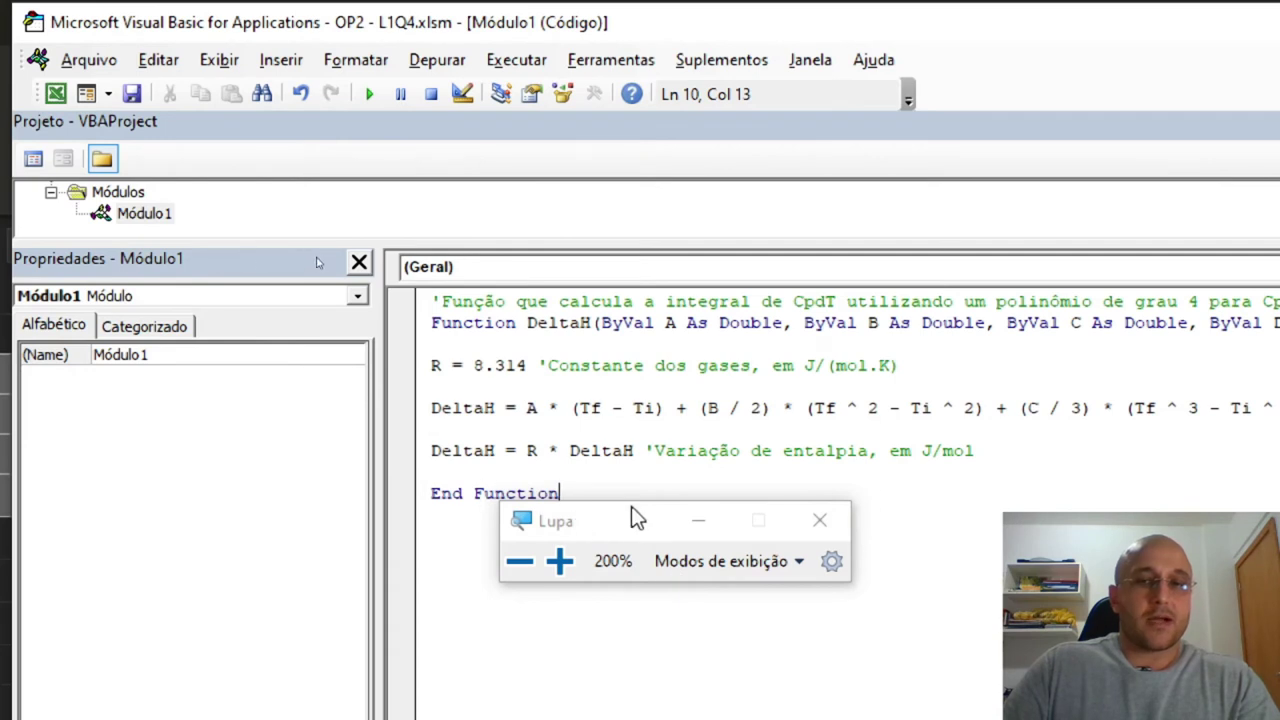
pyautogui.moveTo(634, 517); pyautogui.dragTo(815, 603)
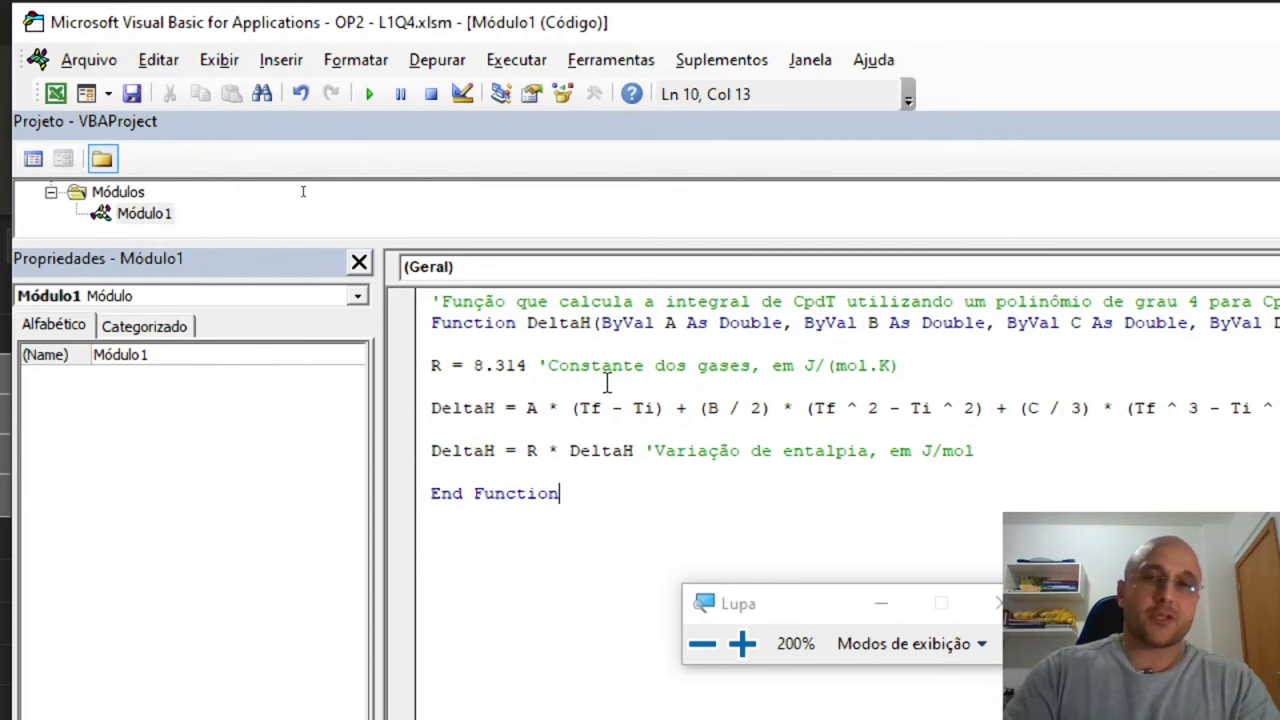
# Insert a new standard module (Módulo) into the VBA project.
pyautogui.click(108, 61)
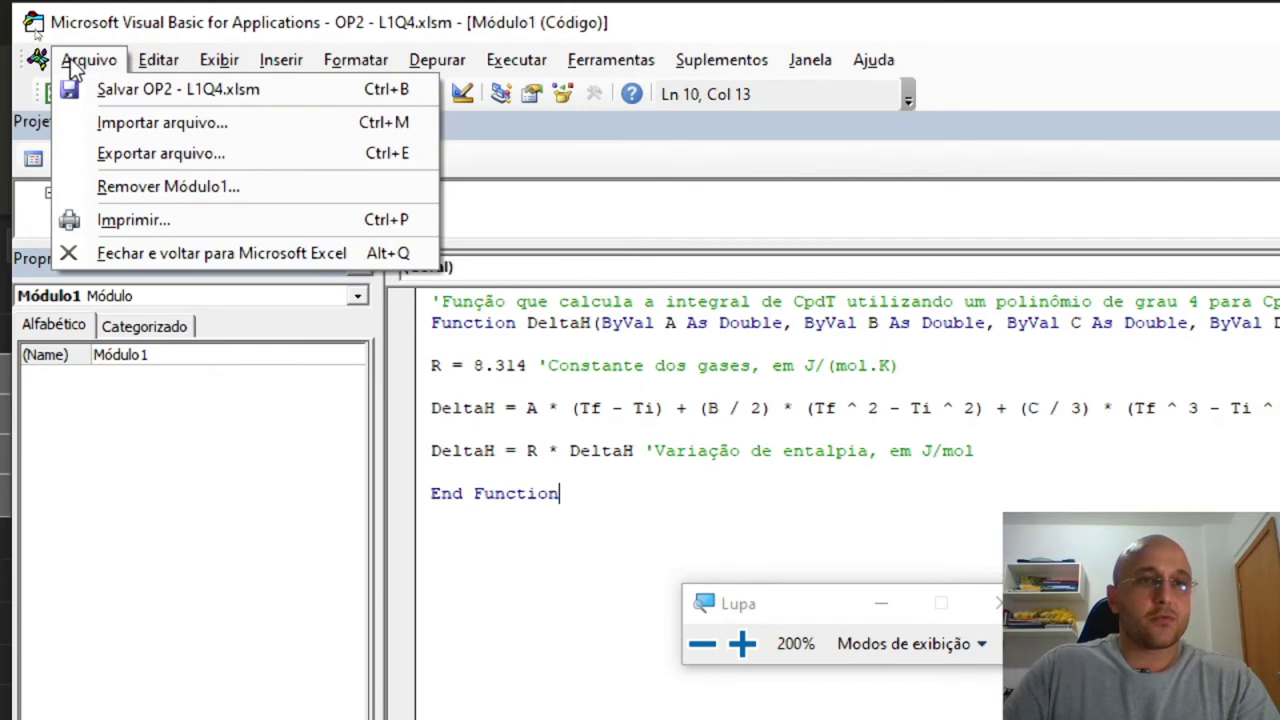
pyautogui.click(76, 64)
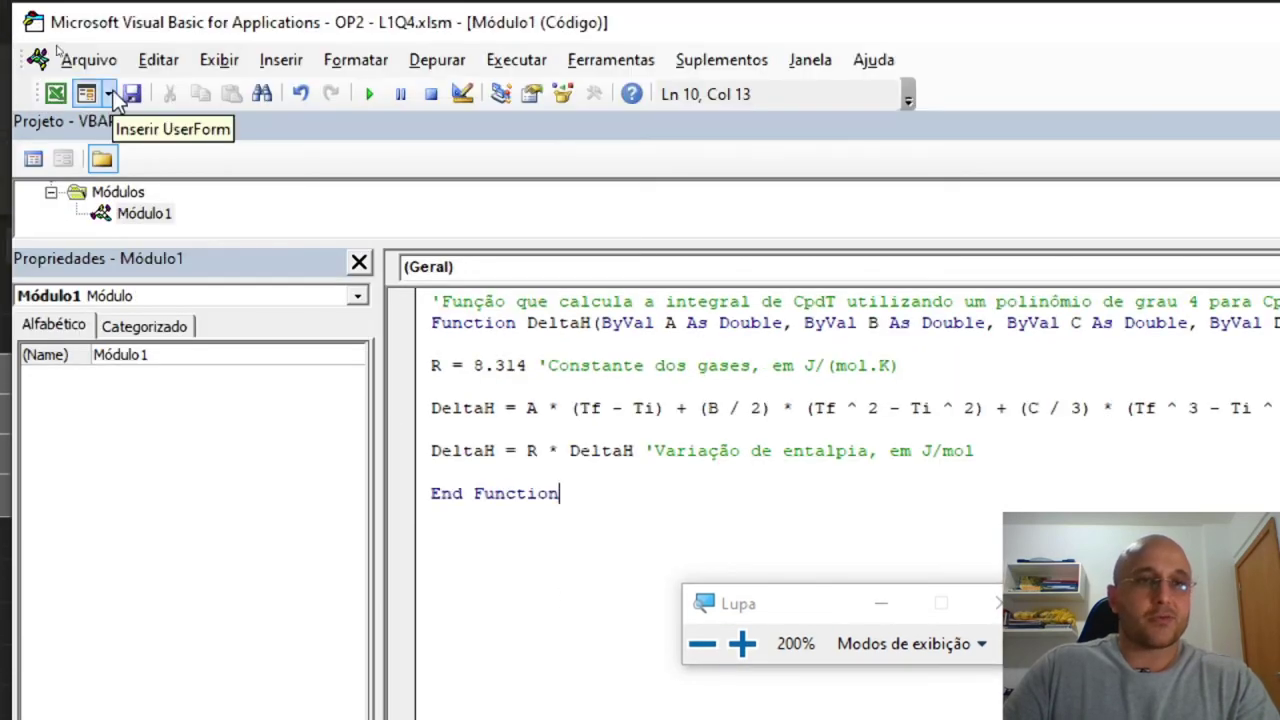
pyautogui.click(110, 93)
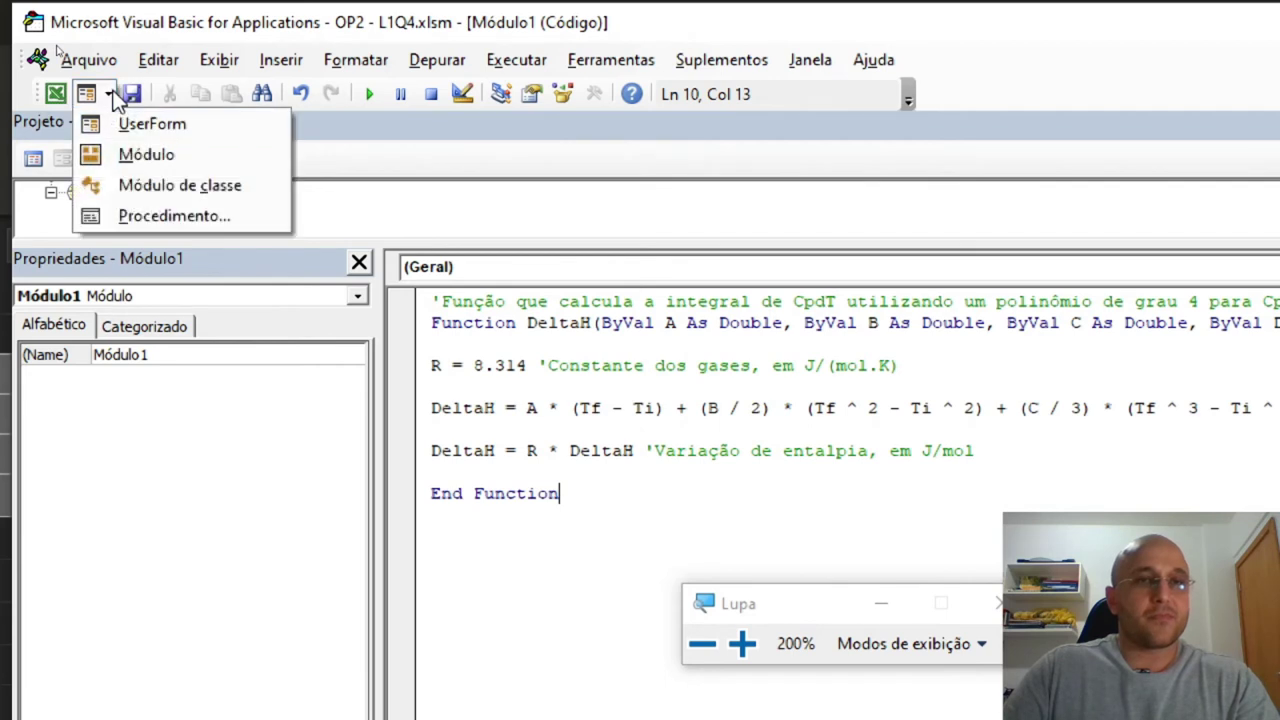
pyautogui.click(110, 93)
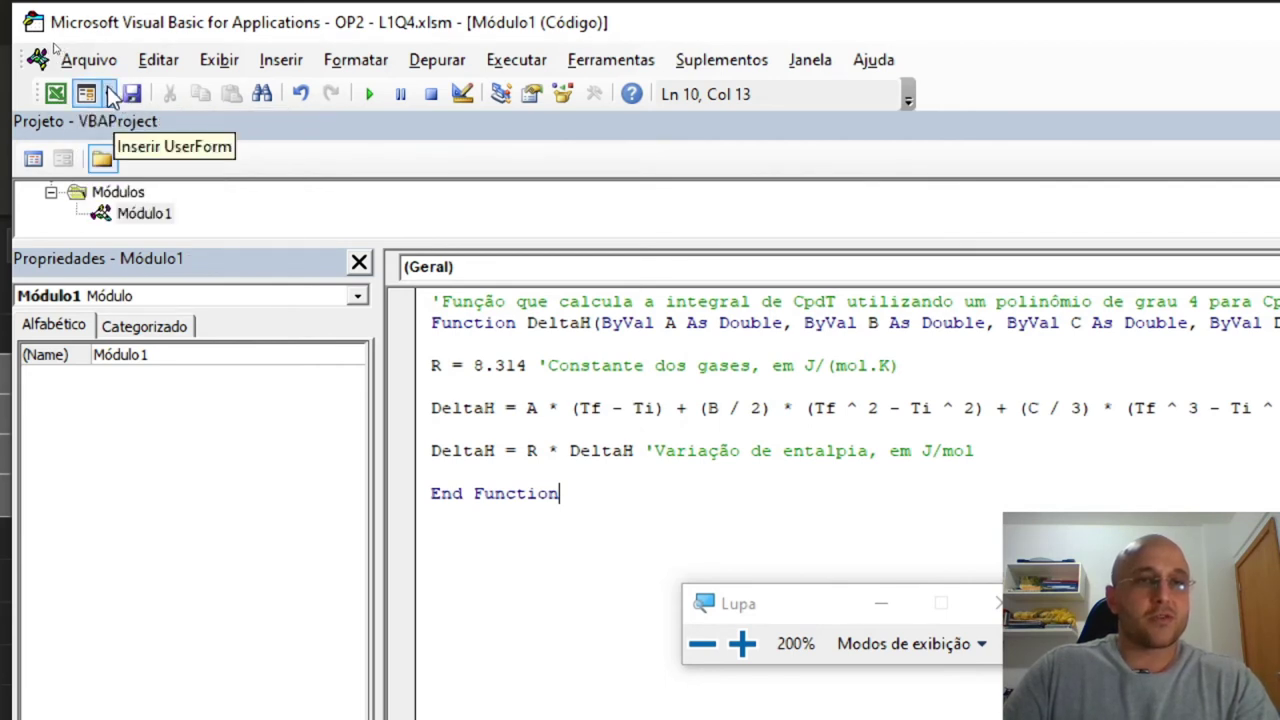
pyautogui.click(109, 94)
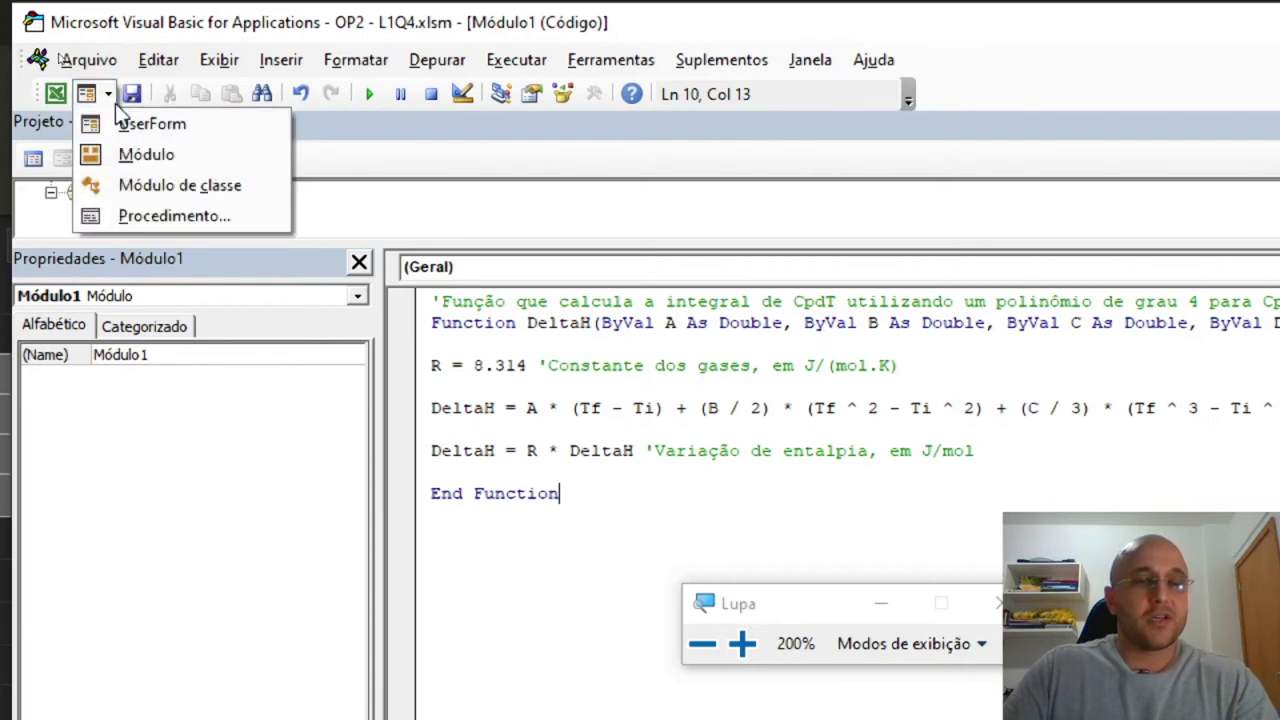
pyautogui.click(142, 159)
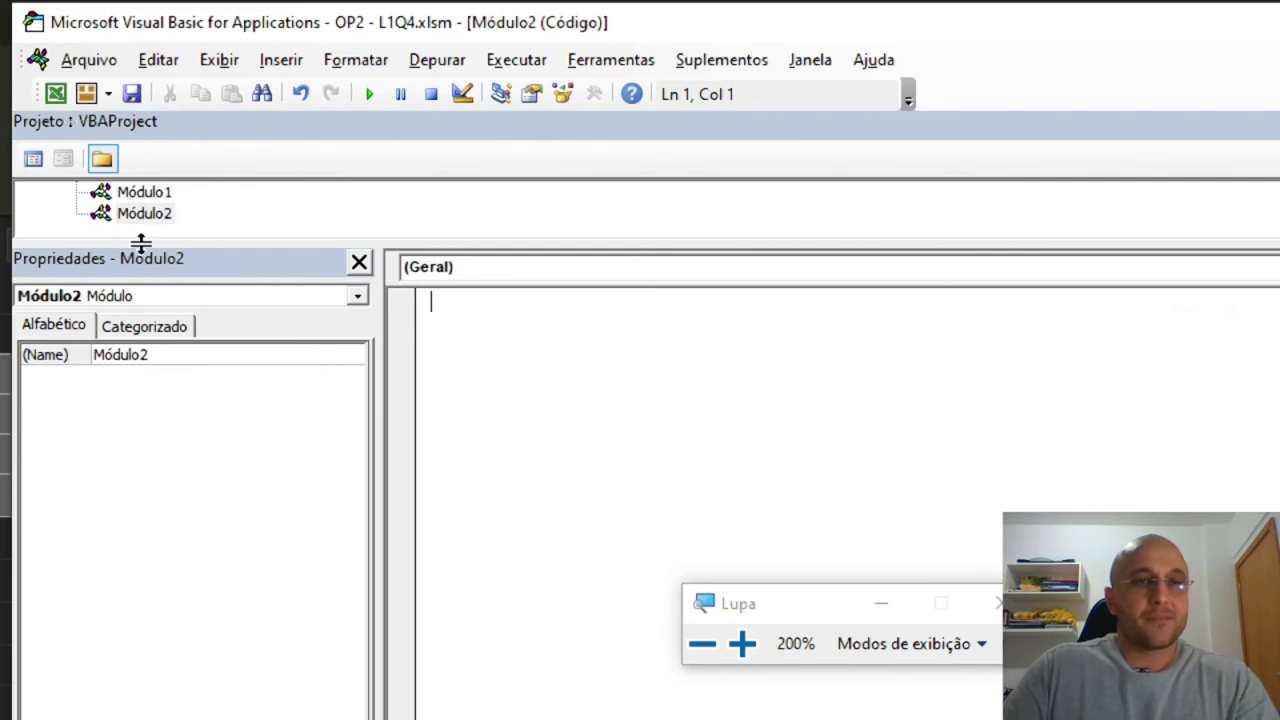
# Enlarge the project tree area and reopen the code of Módulo1.
pyautogui.moveTo(140, 243); pyautogui.dragTo(146, 292)
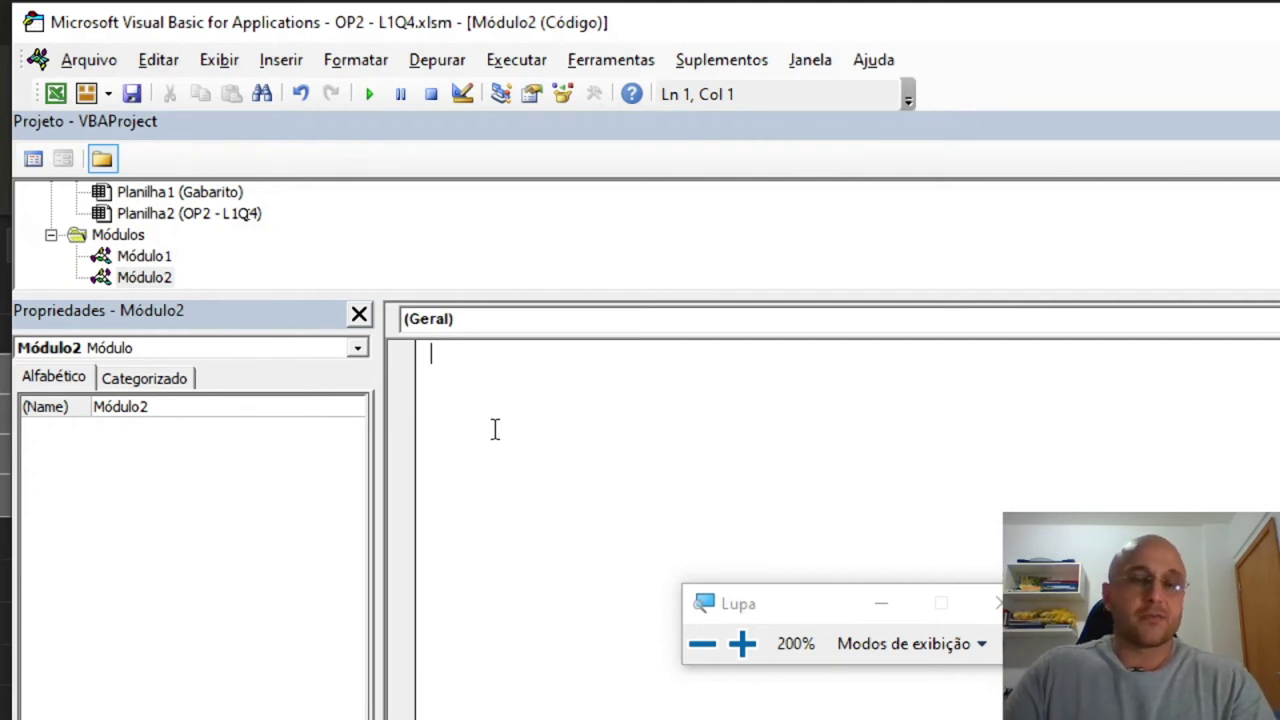
pyautogui.click(145, 257)
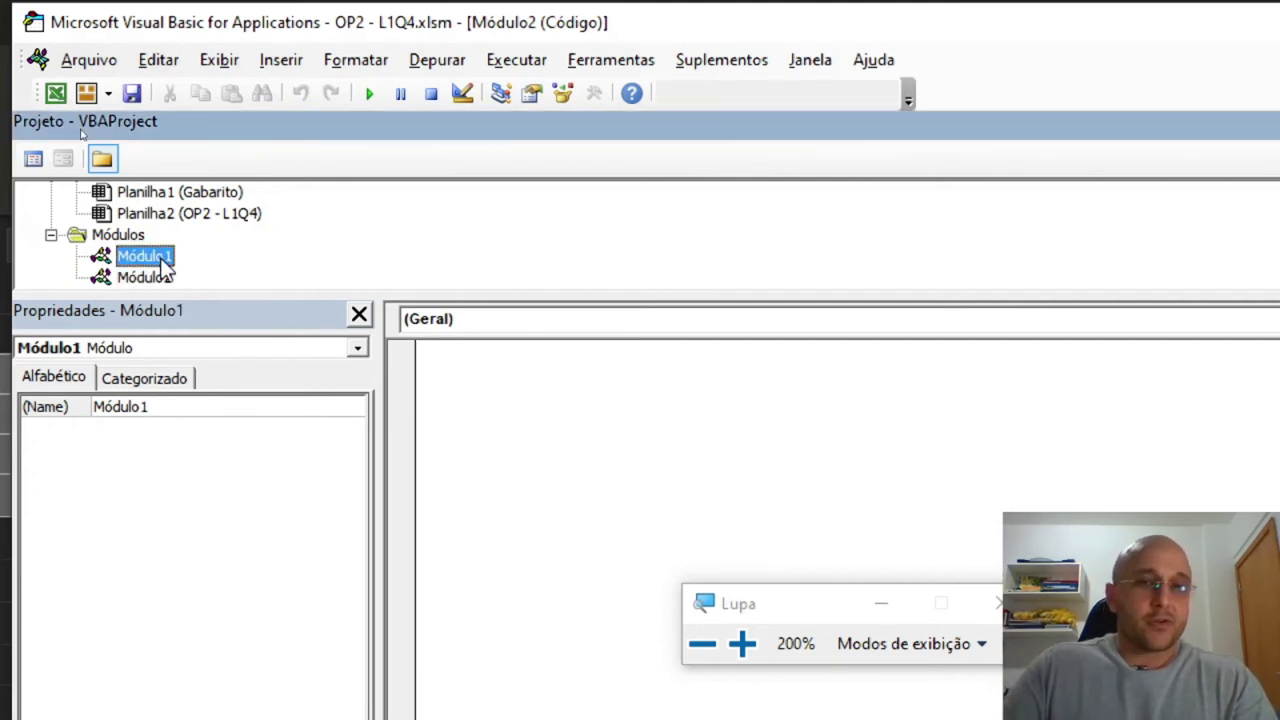
pyautogui.doubleClick(160, 262)
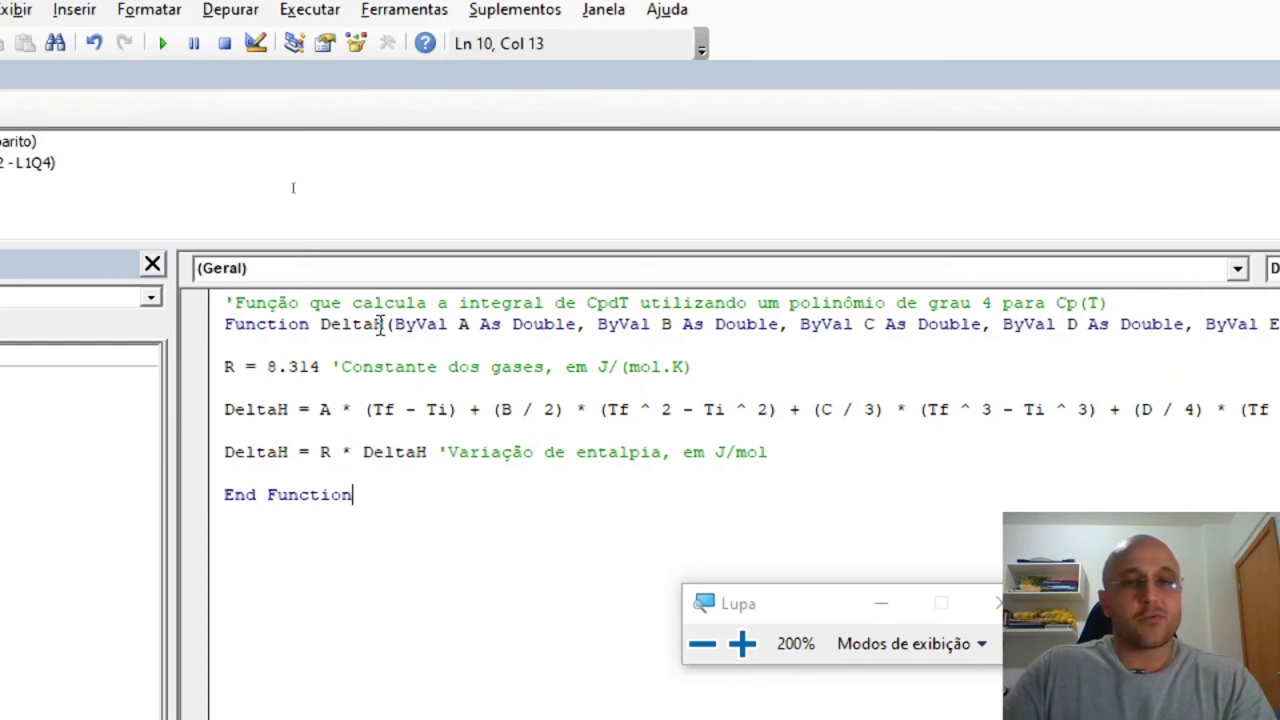
# Examine the DeltaH function's name and its ByVal Double arguments in the declaration line.
pyautogui.moveTo(381, 327); pyautogui.dragTo(320, 330)
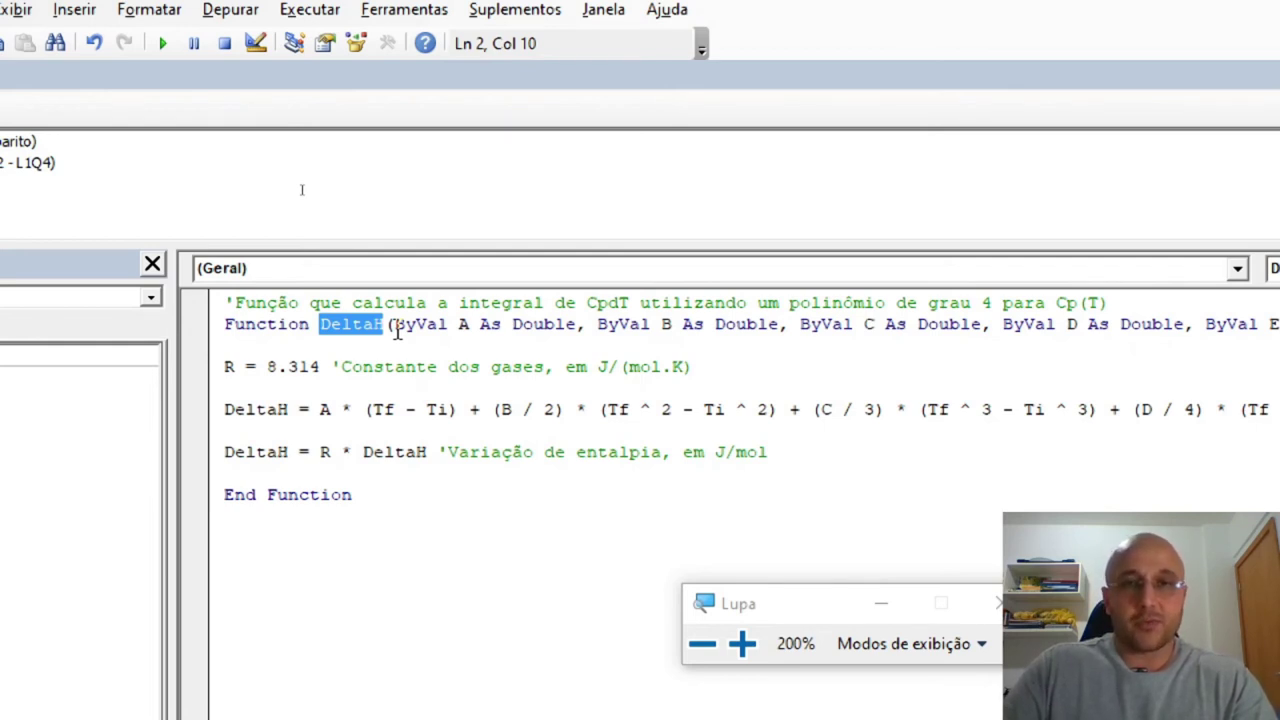
pyautogui.moveTo(394, 324); pyautogui.dragTo(578, 322)
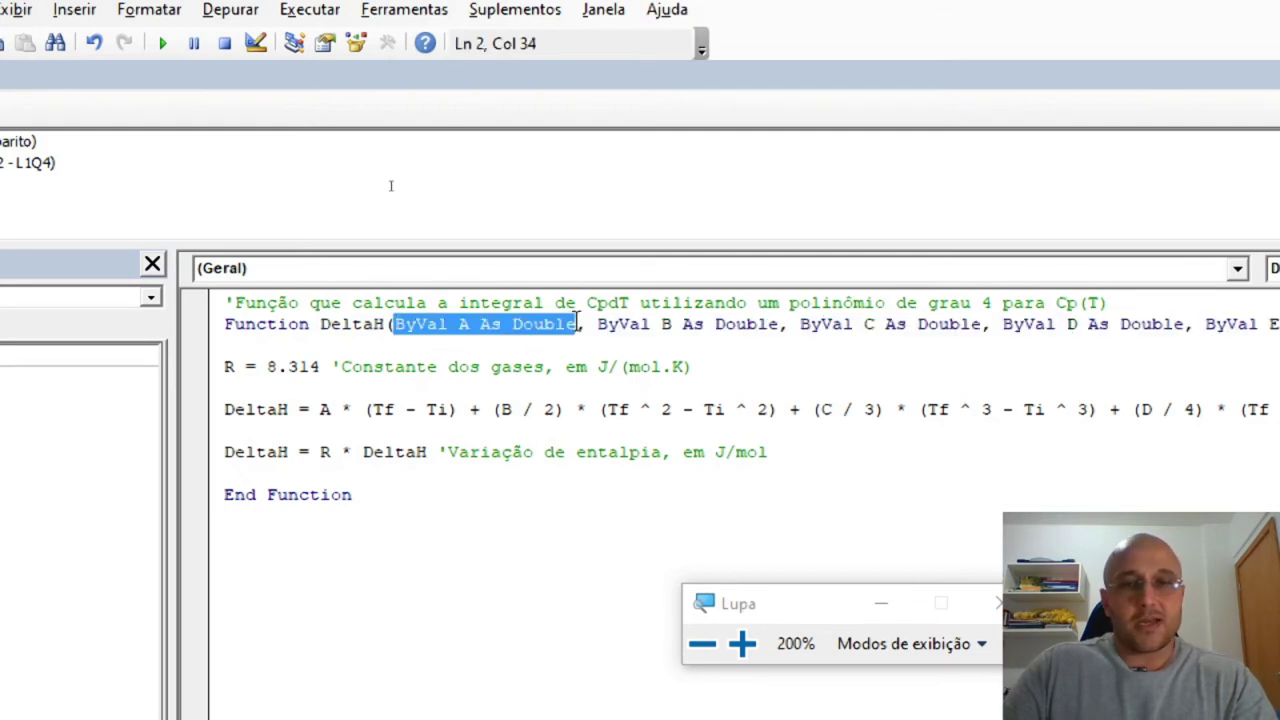
pyautogui.click(397, 343)
pyautogui.moveTo(395, 324); pyautogui.dragTo(1236, 330)
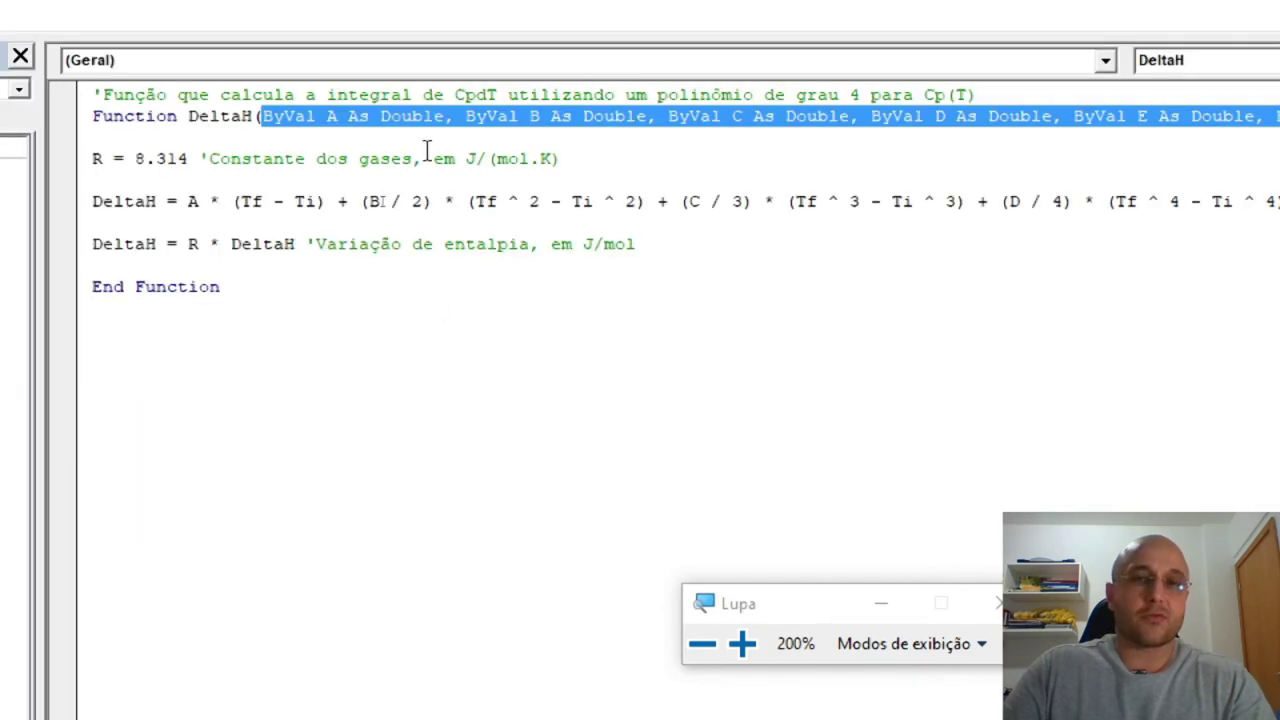
pyautogui.click(409, 138)
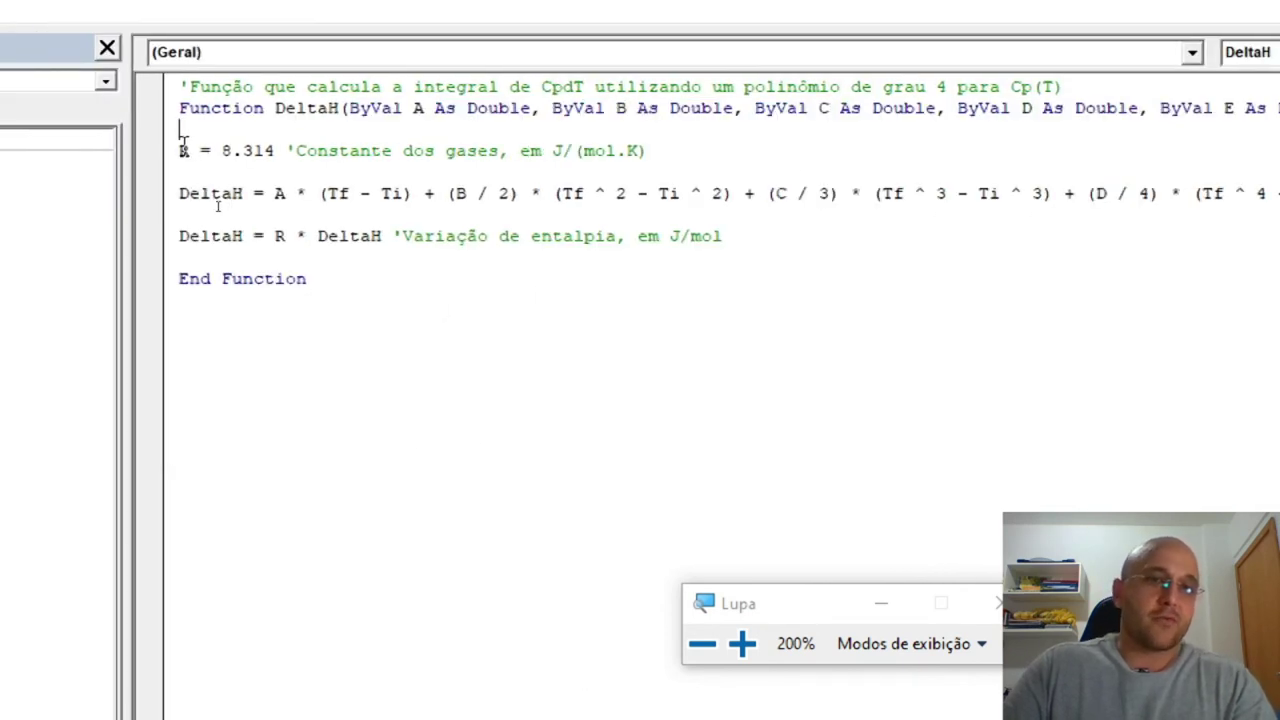
# Examine the gas constant R, the integrated Cp expression and the final enthalpy line with its units in the DeltaH code.
pyautogui.moveTo(93, 158); pyautogui.dragTo(205, 158)
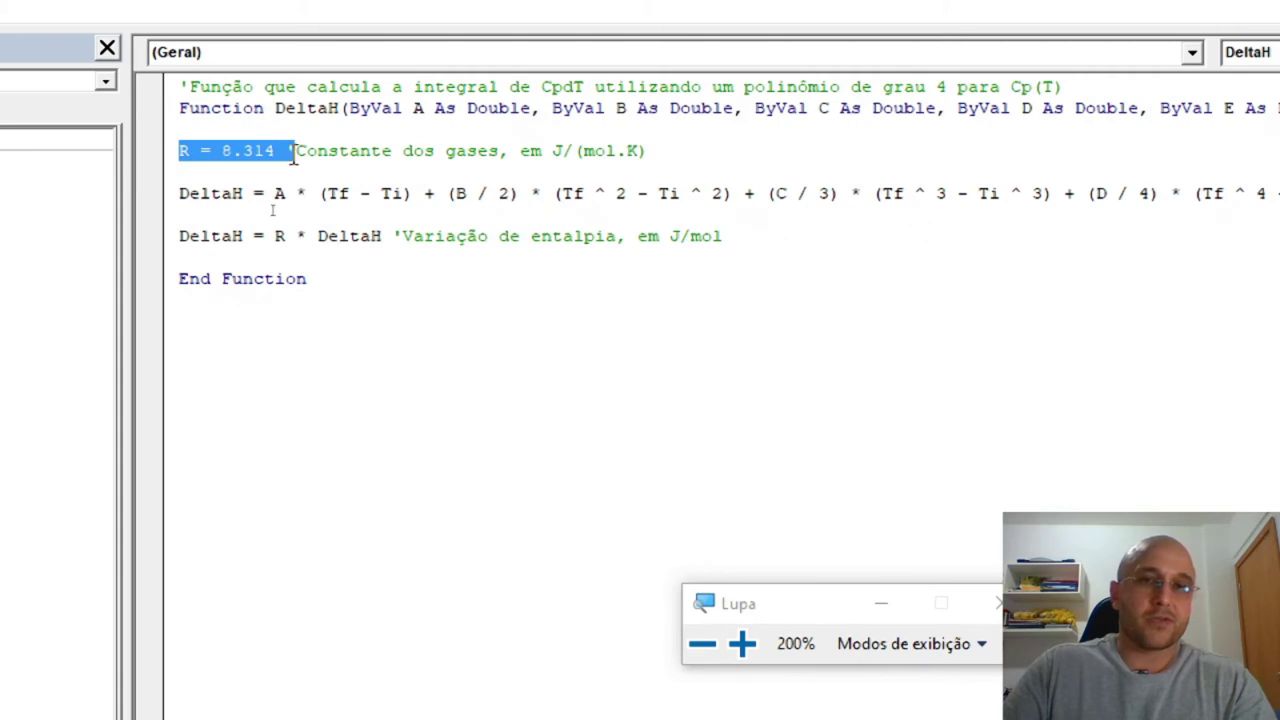
pyautogui.moveTo(557, 152); pyautogui.dragTo(660, 157)
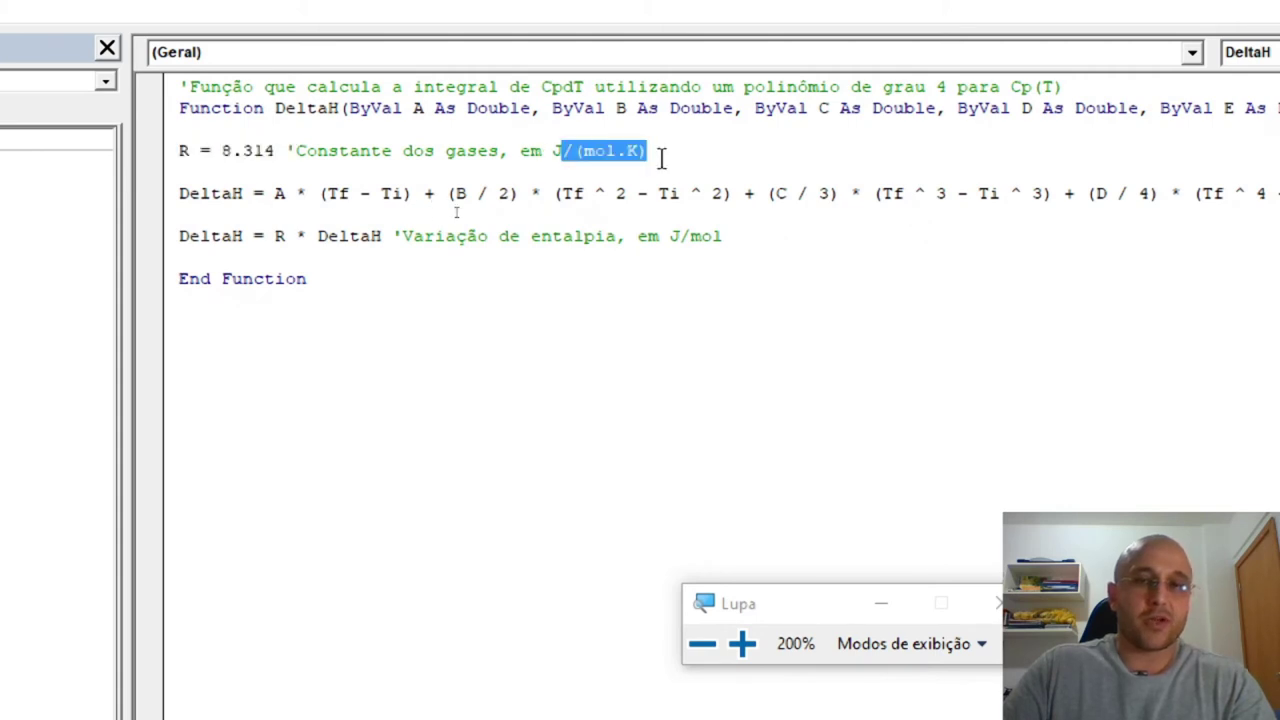
pyautogui.click(266, 195)
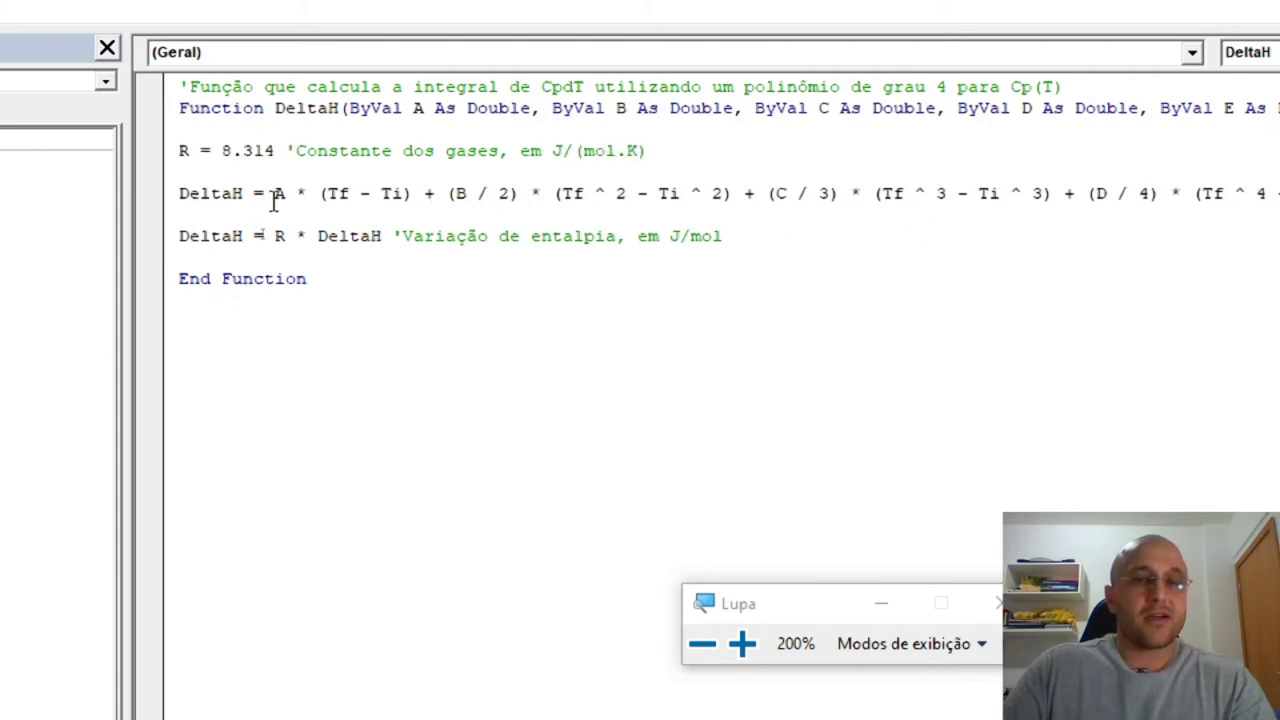
pyautogui.moveTo(273, 195); pyautogui.dragTo(1222, 180)
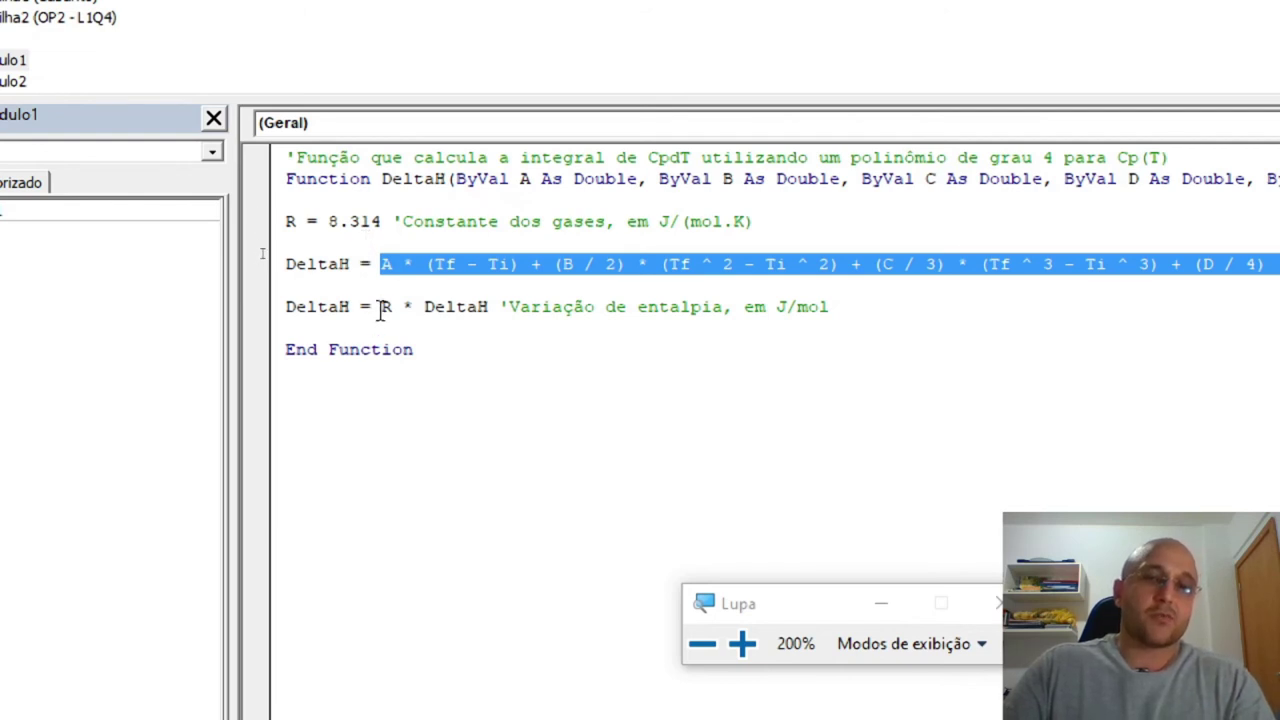
pyautogui.moveTo(381, 307); pyautogui.dragTo(429, 313)
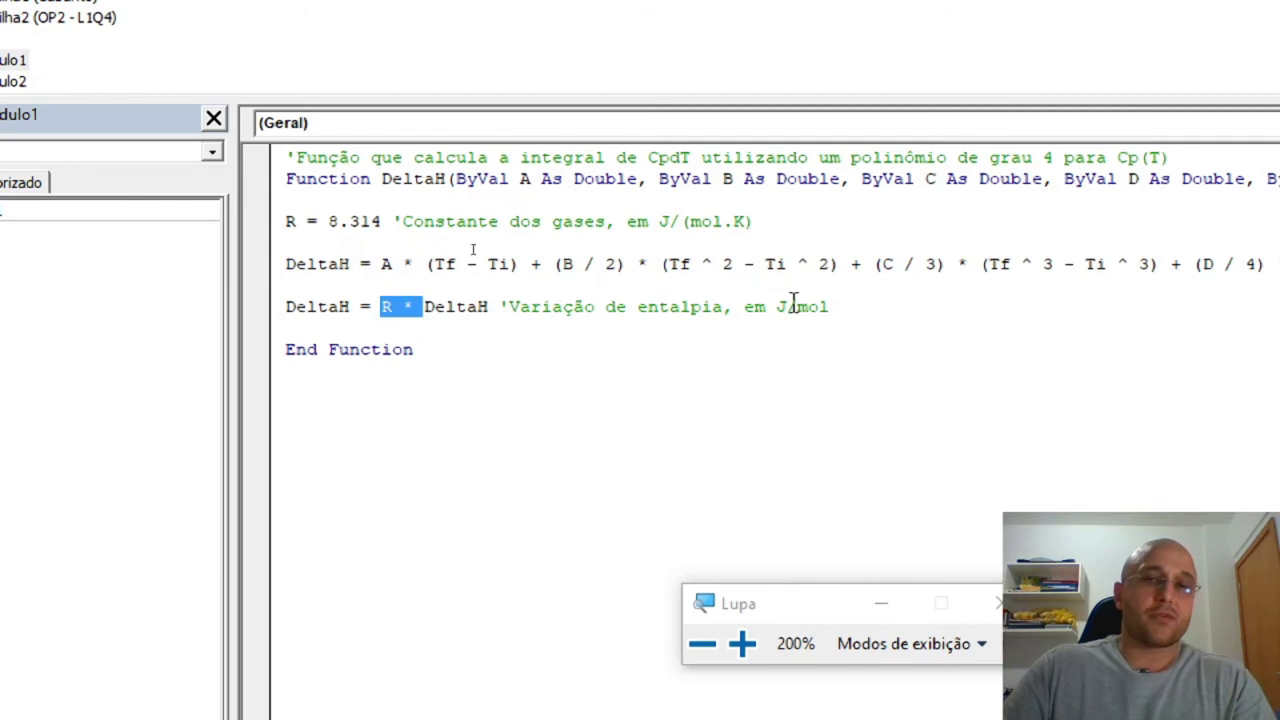
pyautogui.moveTo(735, 308); pyautogui.dragTo(791, 310)
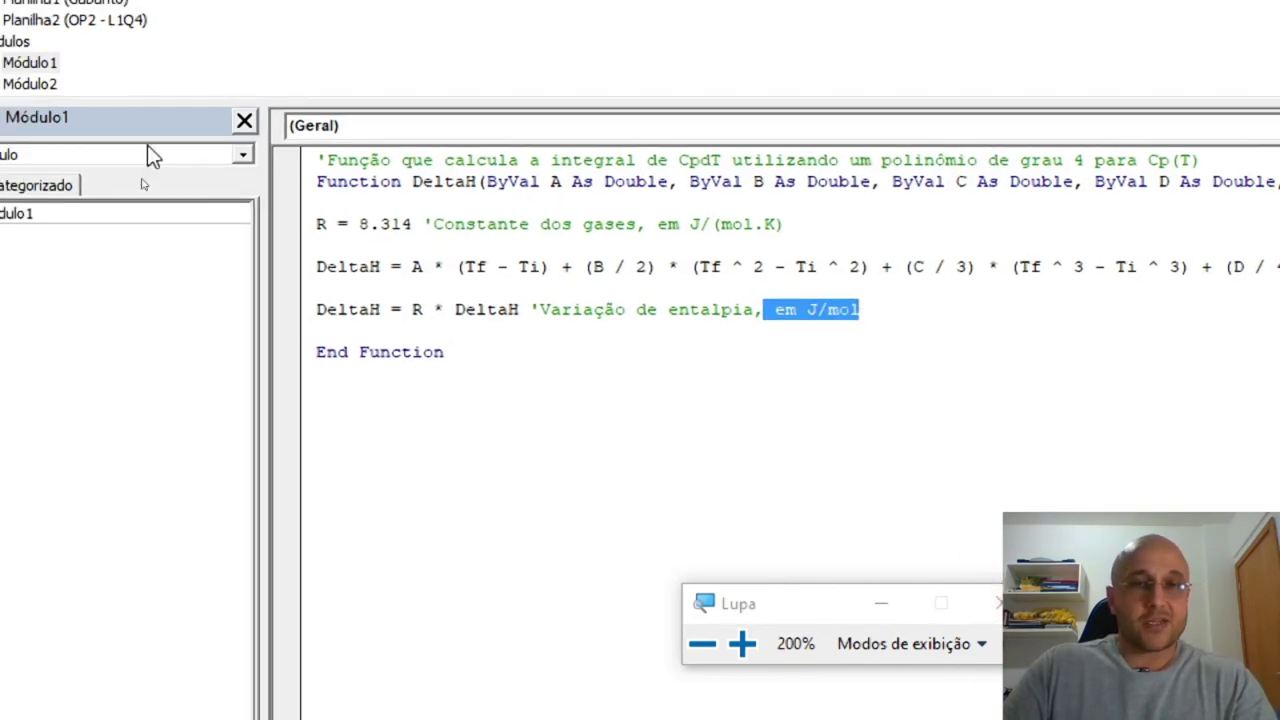
pyautogui.moveTo(404, 181); pyautogui.dragTo(482, 182)
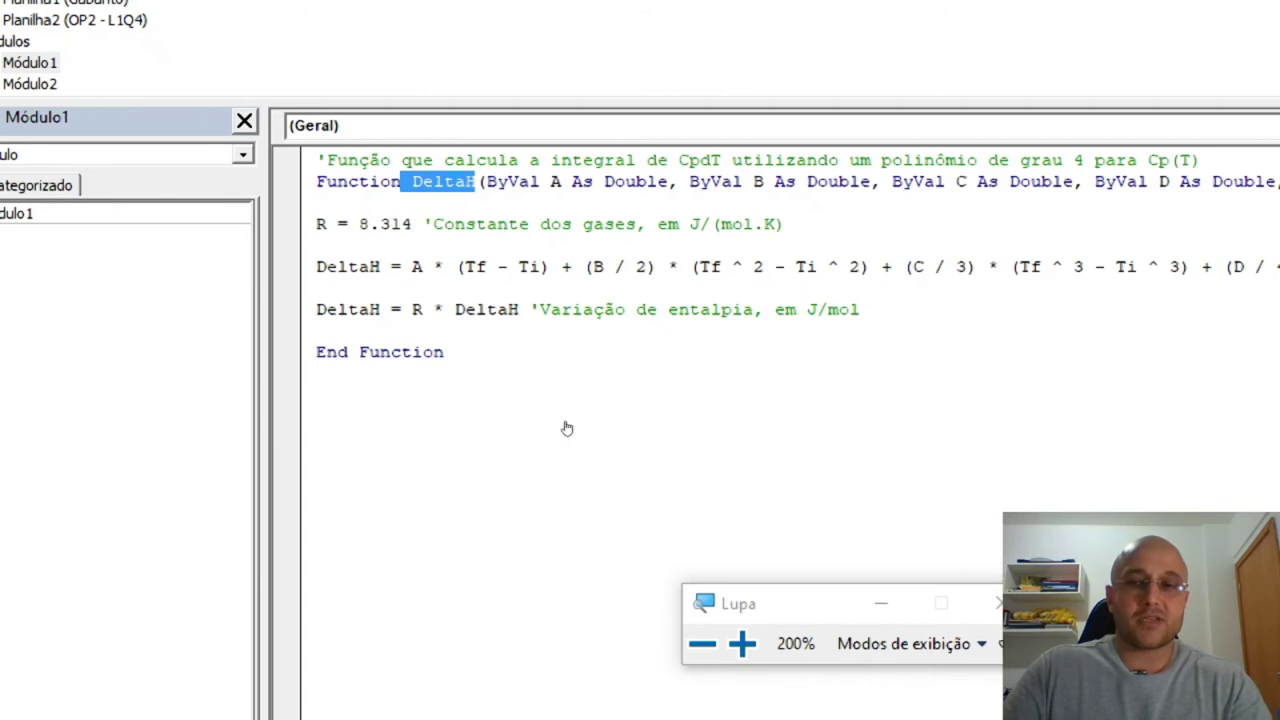
# Close the Magnifier and switch from the VBA editor back to the Excel workbook's OP2 - L1Q4 sheet.
pyautogui.press('super+Escape')
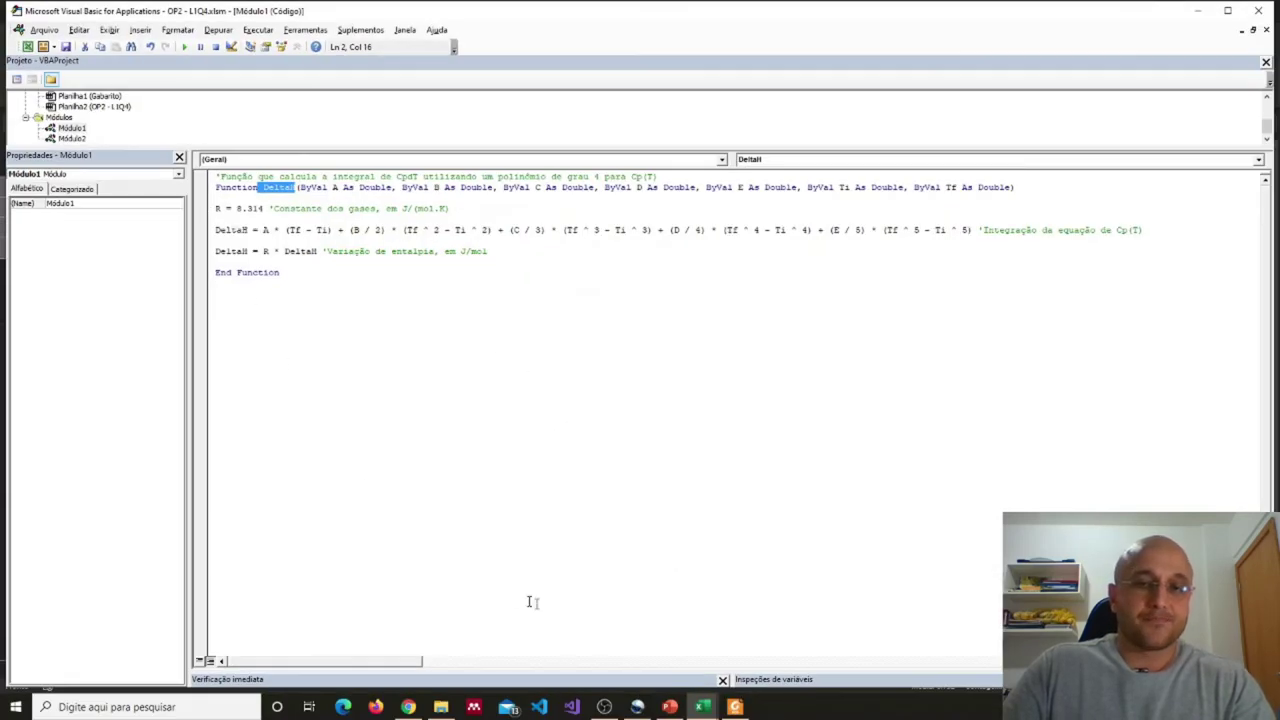
pyautogui.moveTo(703, 705)
pyautogui.click(676, 660)
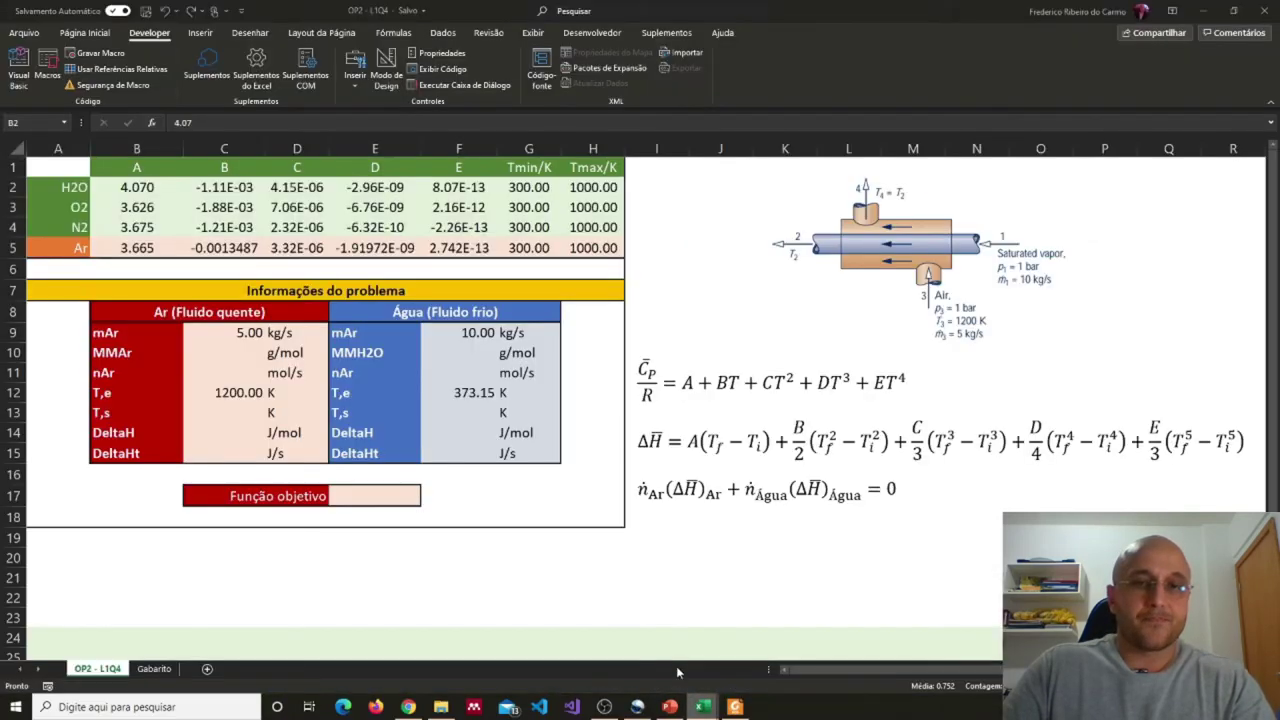
# Enlarge the view of the problem information table and inspect the air and water mass flow cells.
pyautogui.click(258, 346)
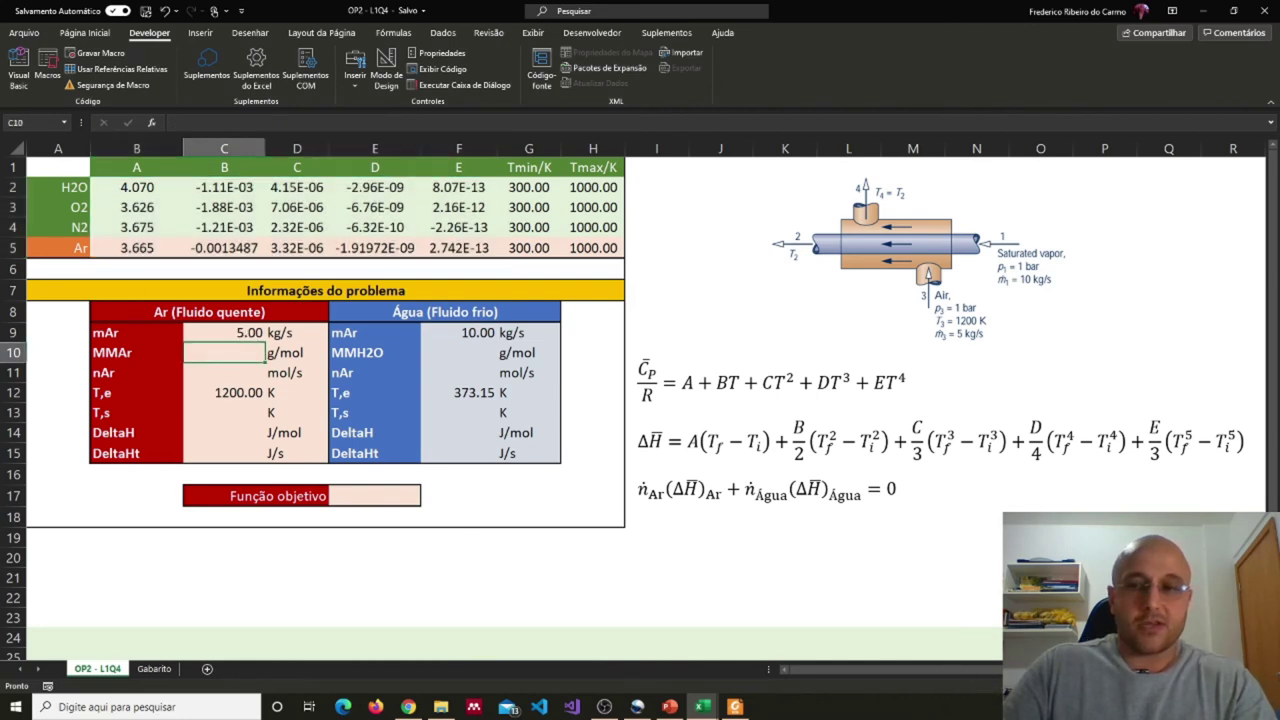
pyautogui.scroll(2, 500, 400)
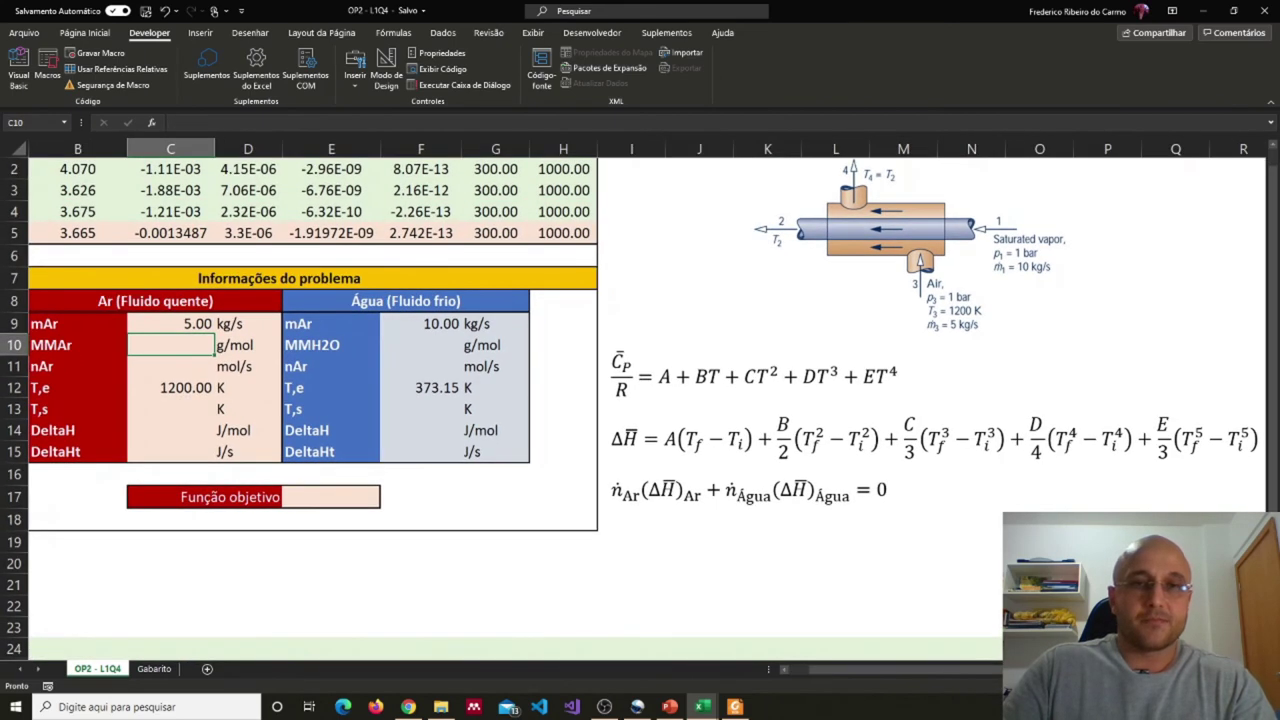
pyautogui.scroll(2, 500, 400)
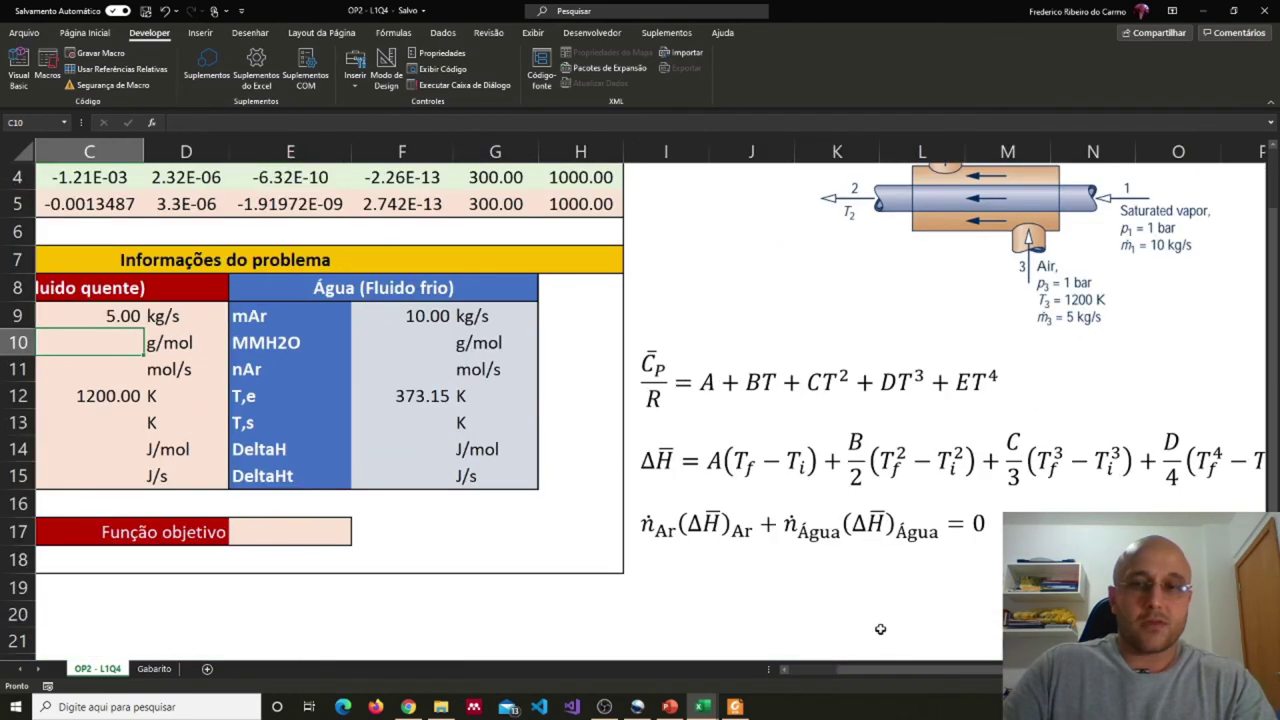
pyautogui.moveTo(895, 670); pyautogui.dragTo(858, 671)
pyautogui.scroll(1, 663, 371)
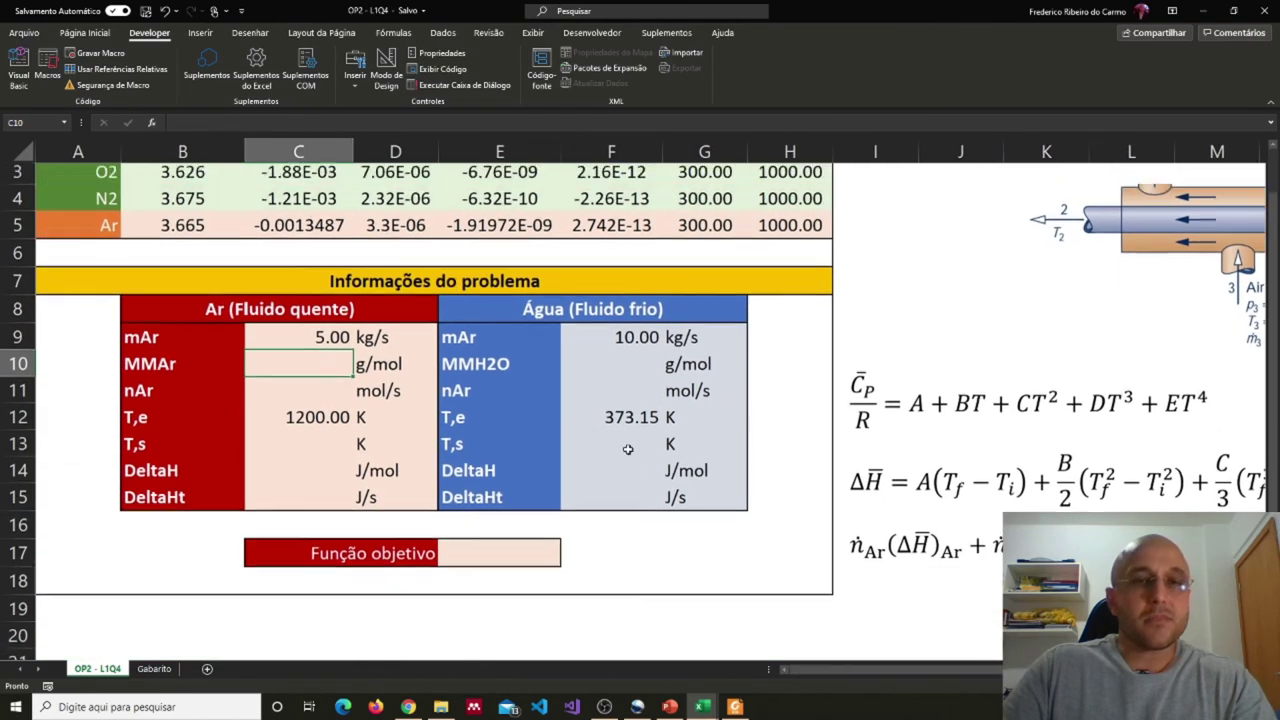
pyautogui.hscroll(3, 818, 666)
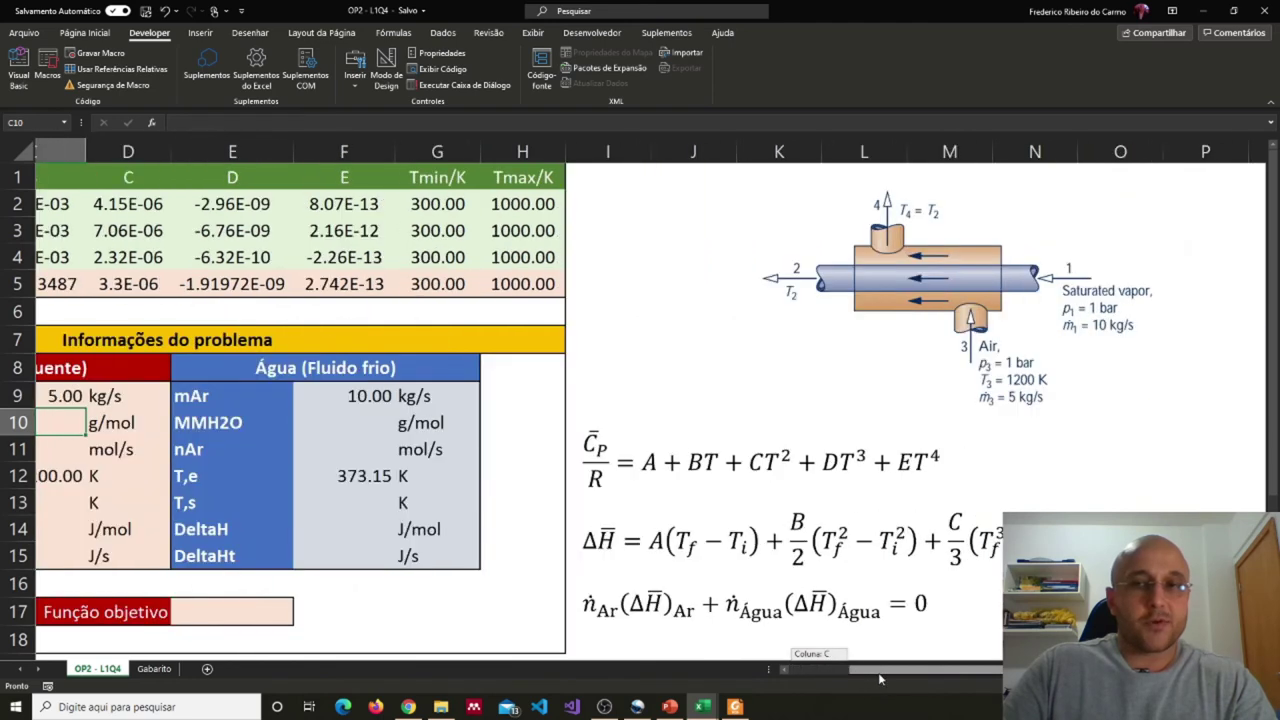
pyautogui.hscroll(-3, 700, 600)
pyautogui.click(330, 397)
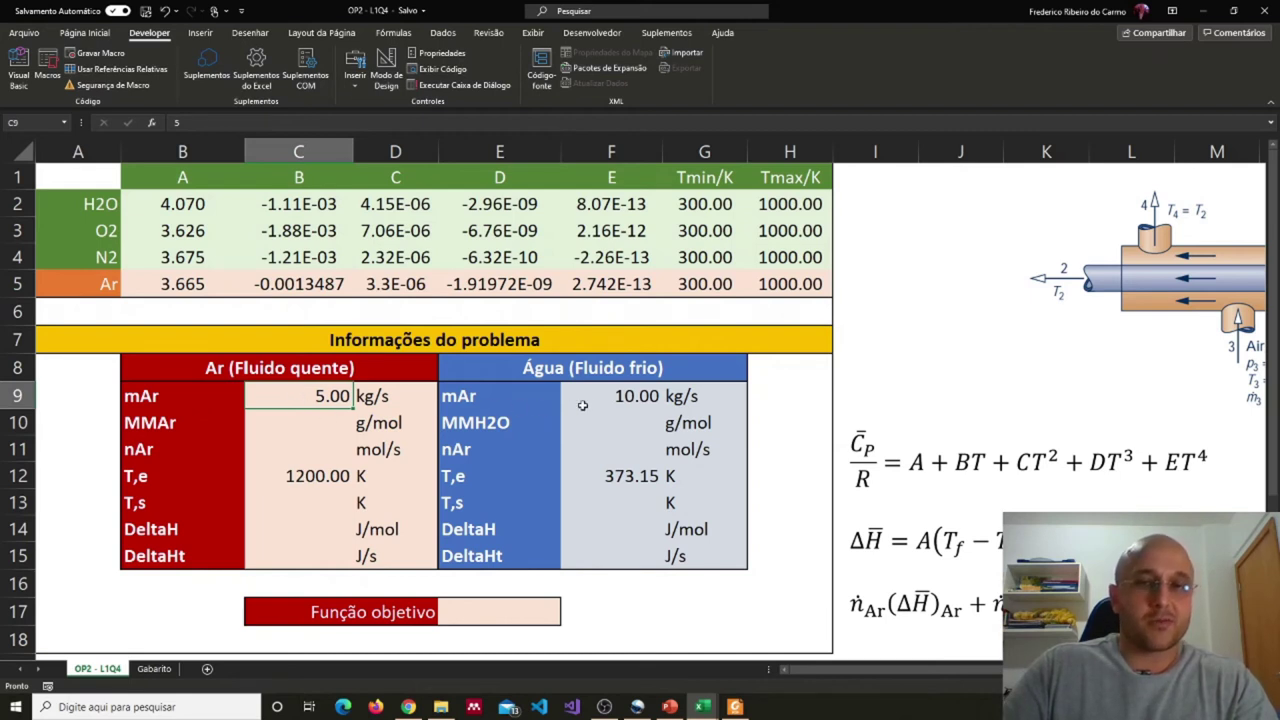
pyautogui.click(626, 396)
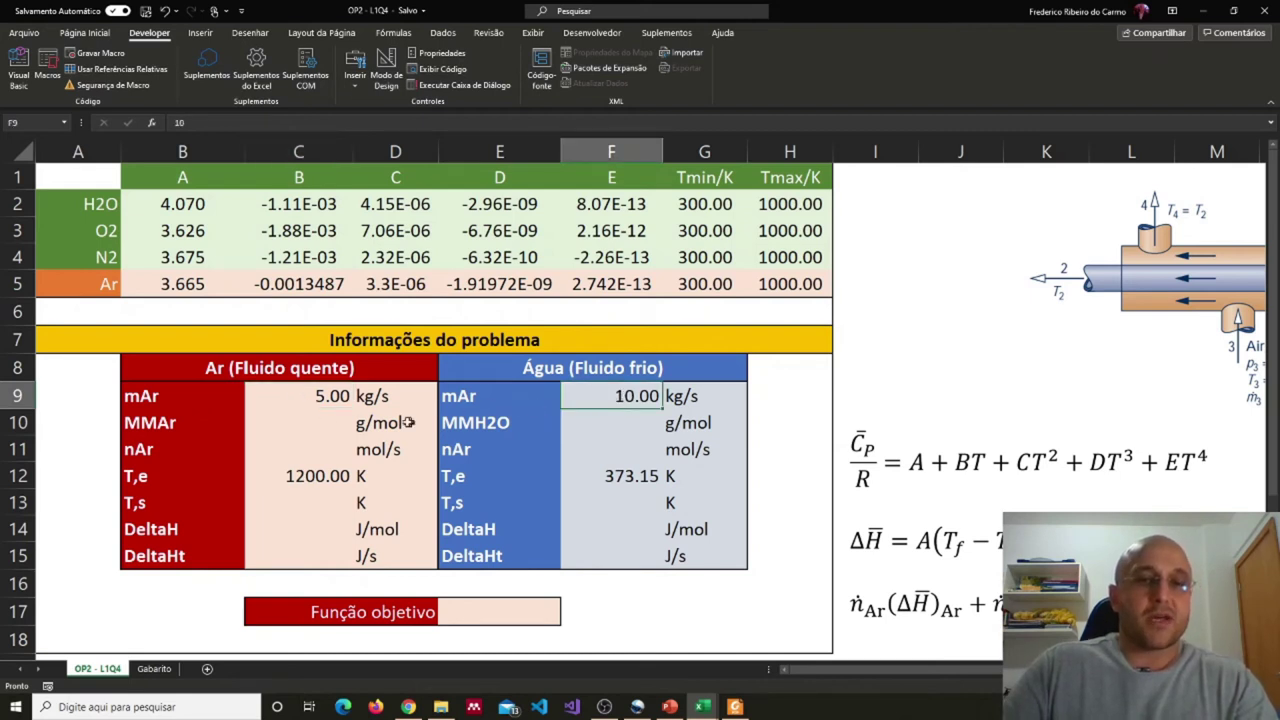
# Rename the water mass flow label in cell E9 as mH2O.
pyautogui.click(505, 398)
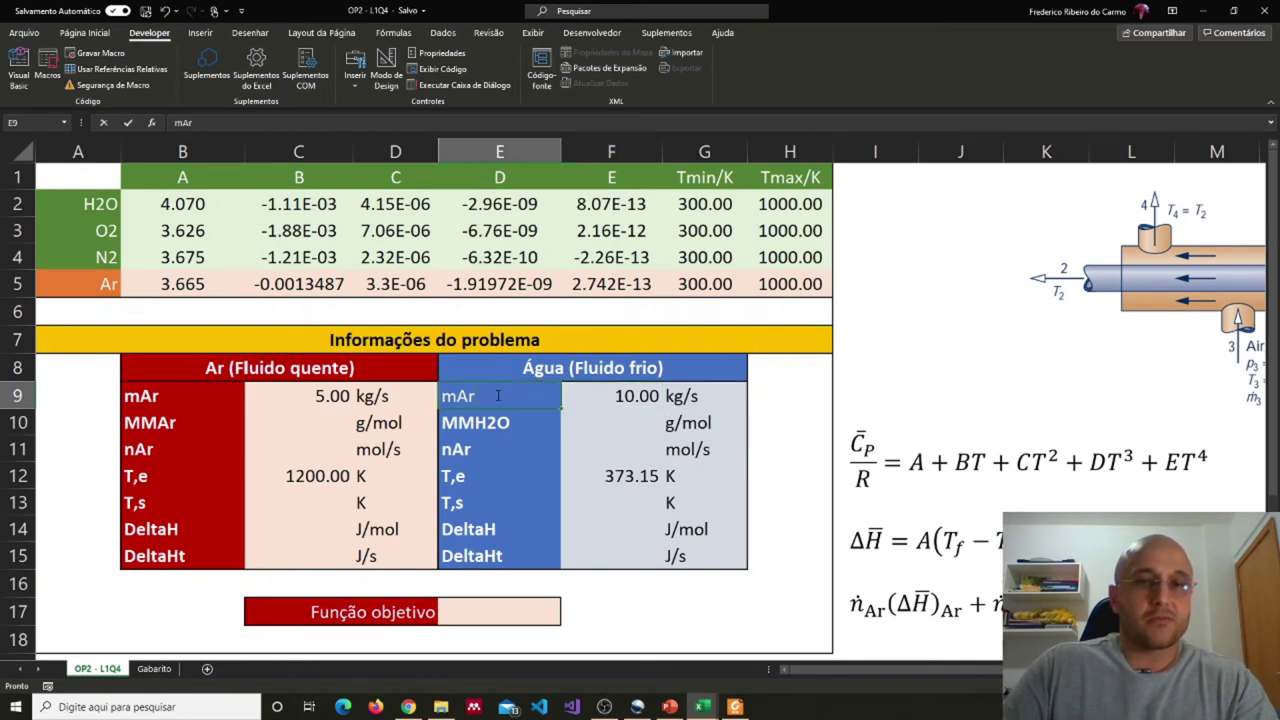
pyautogui.doubleClick(500, 397)
pyautogui.press('BackSpace')
pyautogui.press('BackSpace')
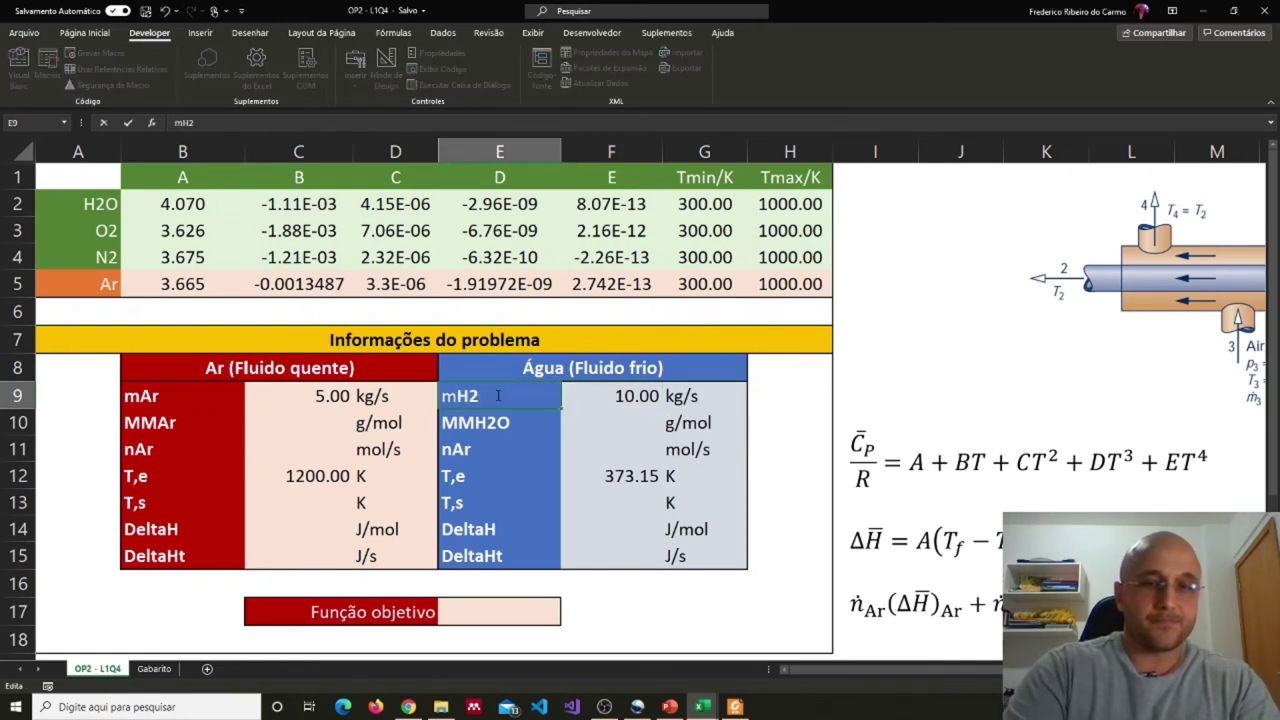
pyautogui.write('H2O')
pyautogui.press('Return')
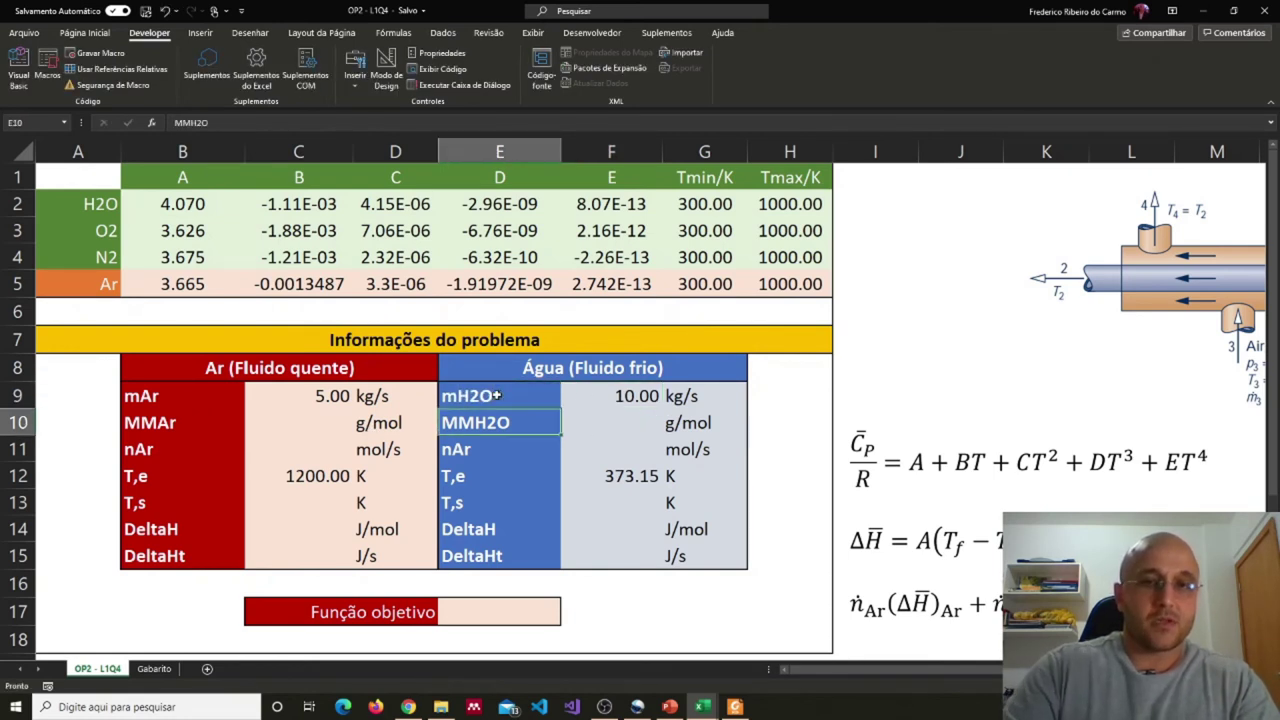
# Rename the water molar flow label in cell E11 as nH2O.
pyautogui.click(484, 449)
pyautogui.doubleClick(485, 449)
pyautogui.press('BackSpace')
pyautogui.press('BackSpace')
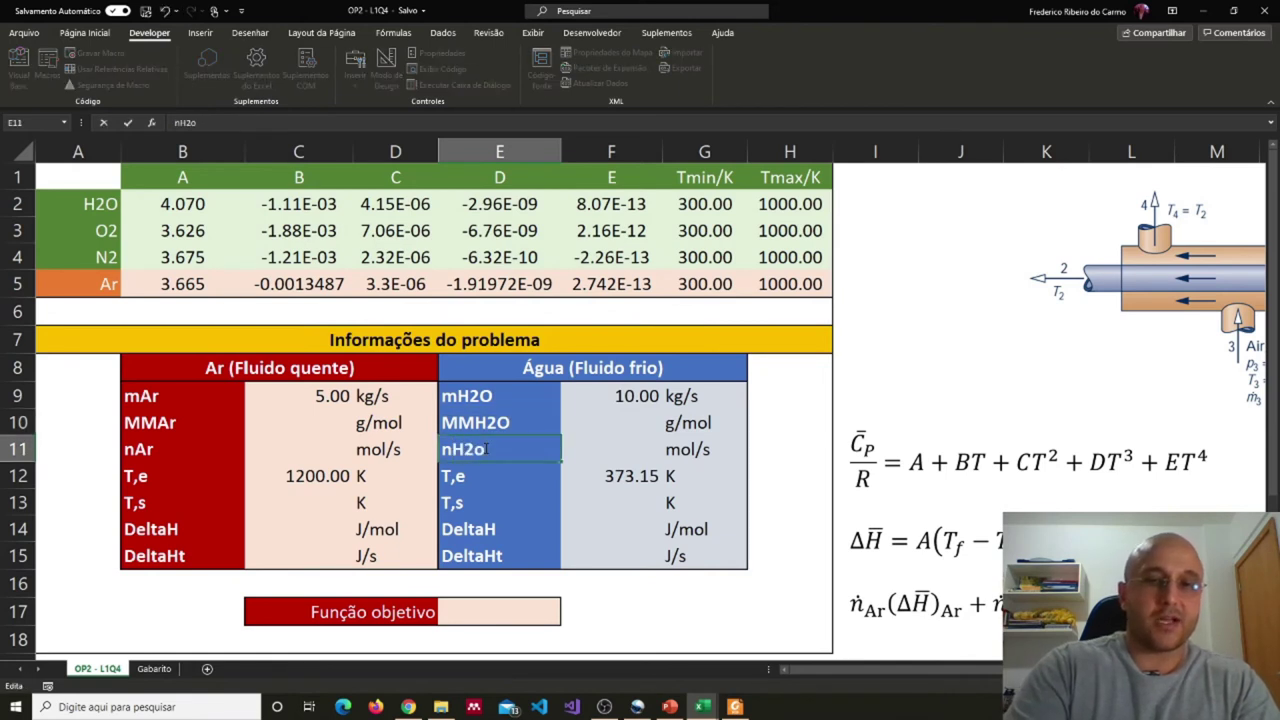
pyautogui.write('H2o')
pyautogui.press('Return')
pyautogui.click(487, 449)
pyautogui.doubleClick(487, 449)
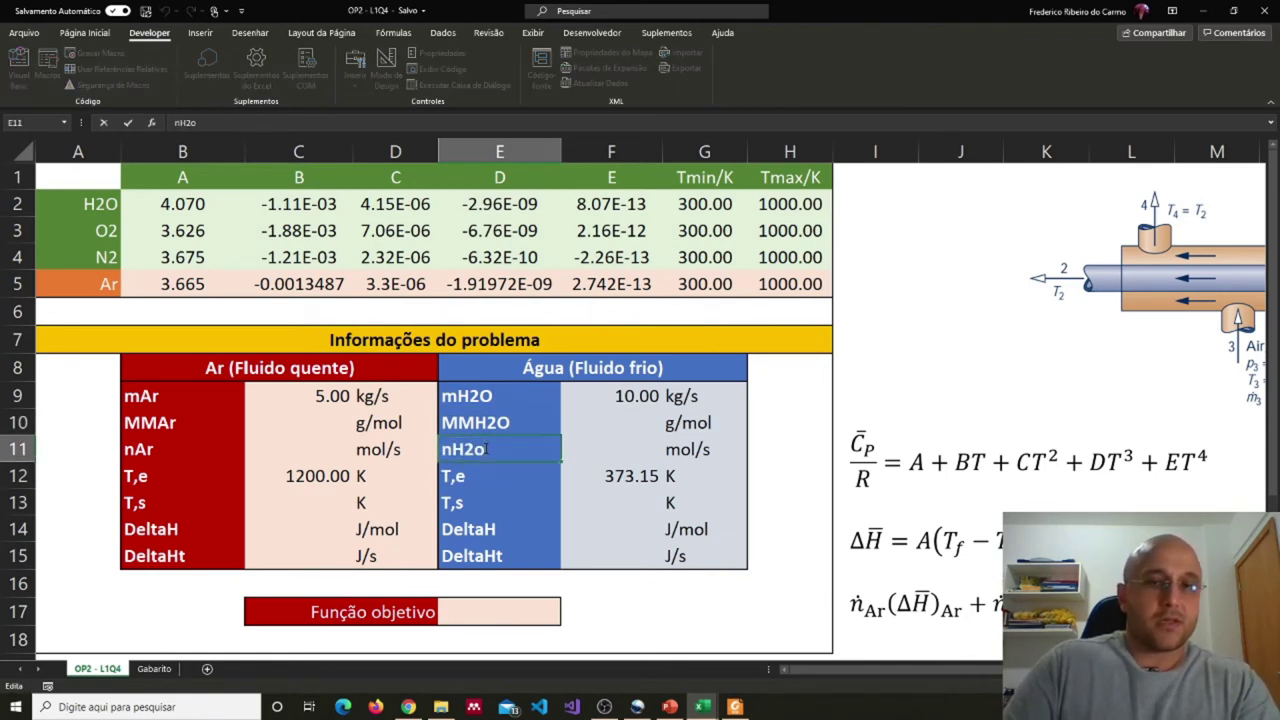
pyautogui.press('BackSpace')
pyautogui.write('O')
pyautogui.press('Return')
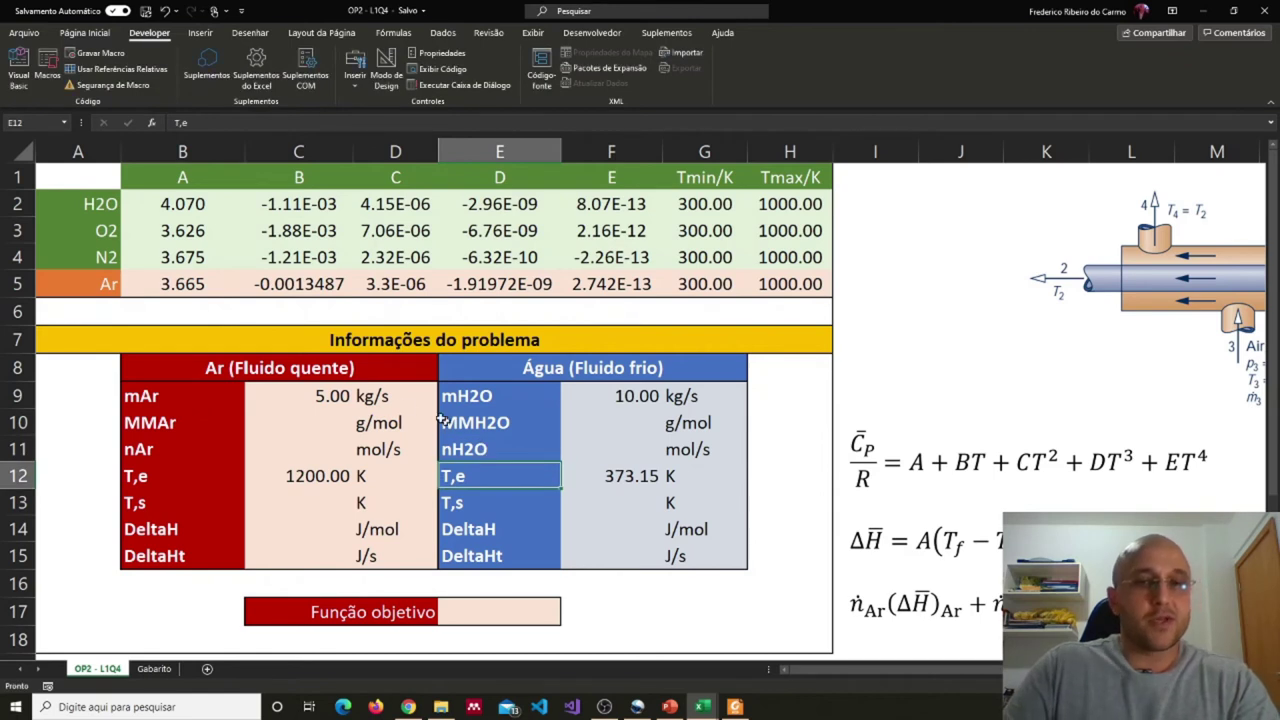
# Compare the mass flow rates of air and water in cells C9 and F9.
pyautogui.click(335, 396)
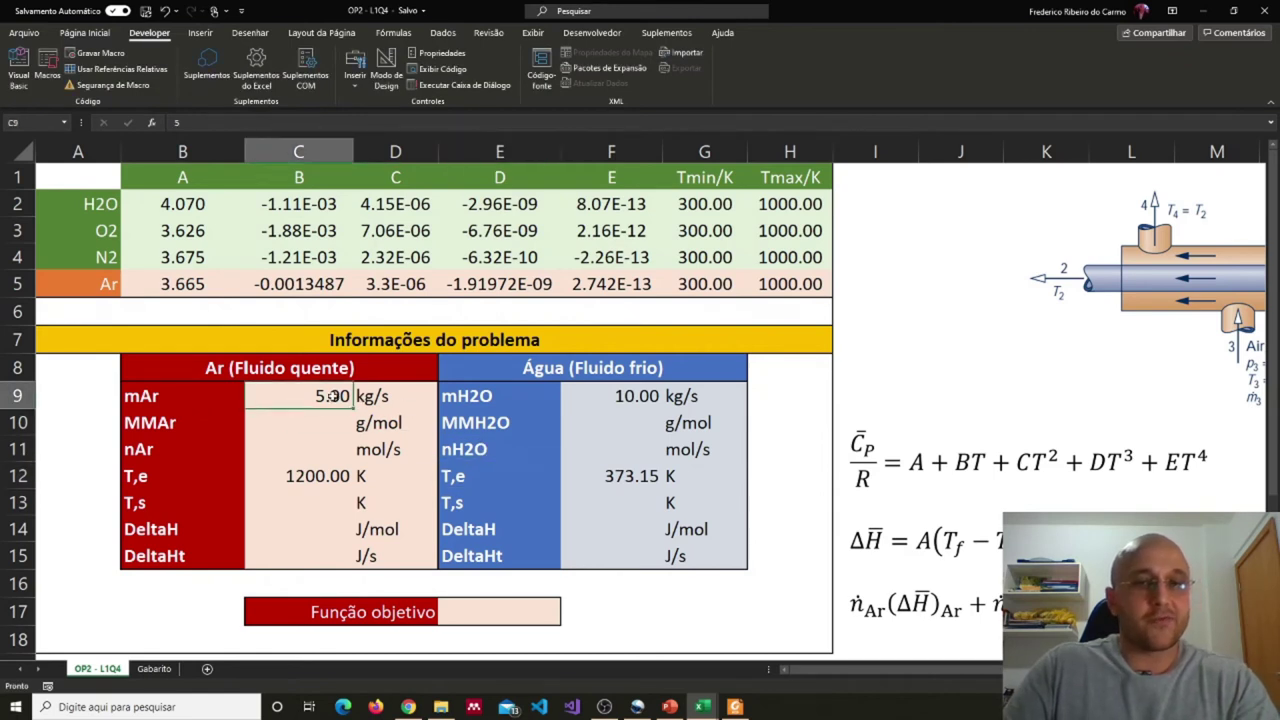
pyautogui.click(640, 398)
pyautogui.click(333, 396)
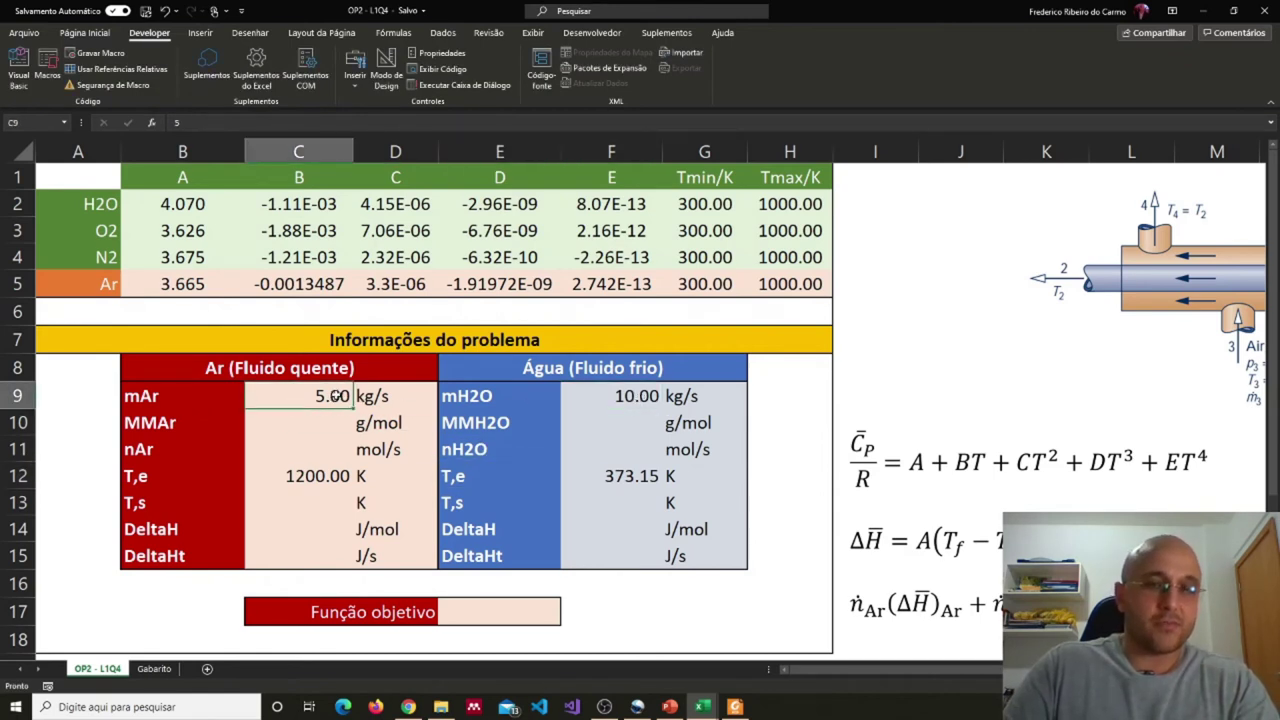
pyautogui.click(580, 396)
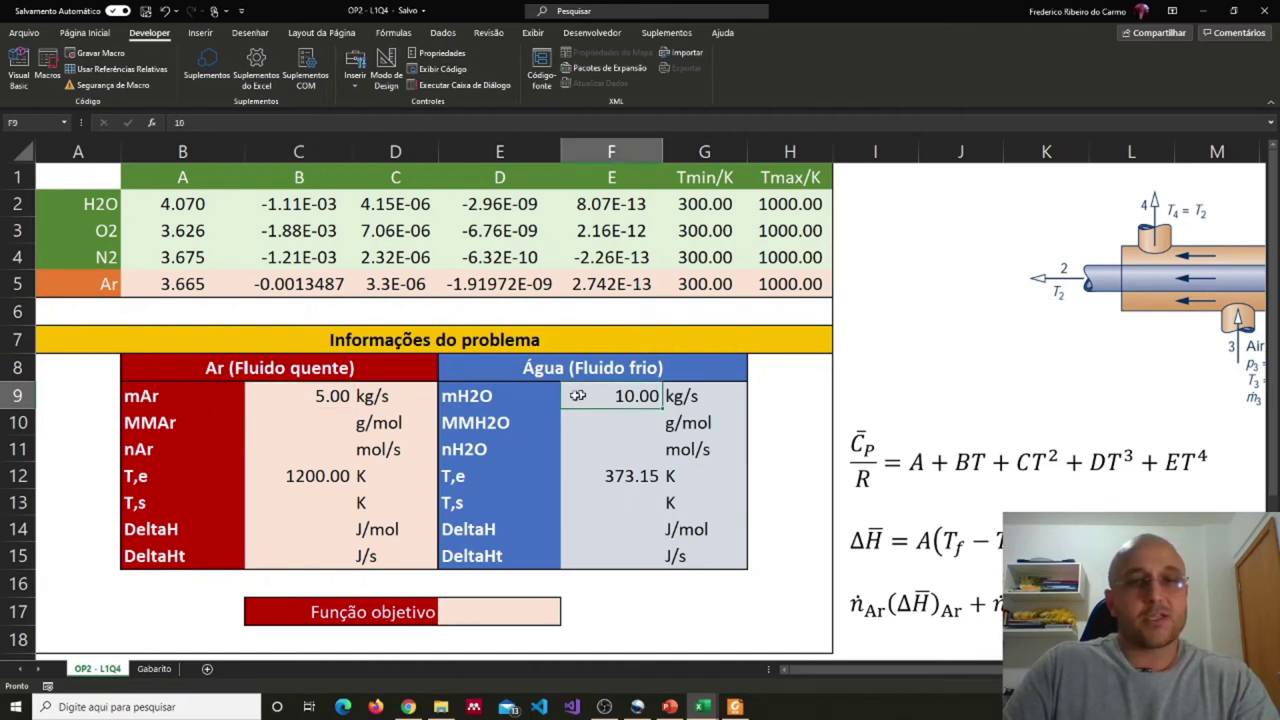
pyautogui.click(314, 427)
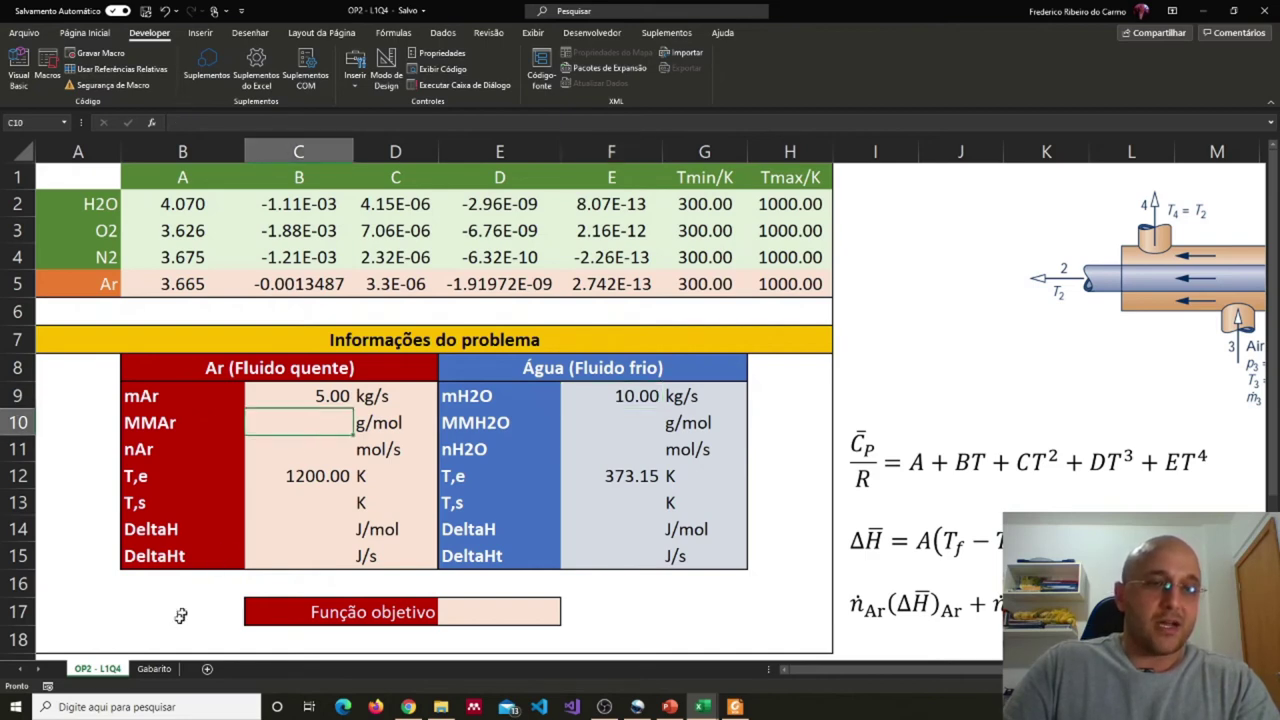
pyautogui.click(156, 669)
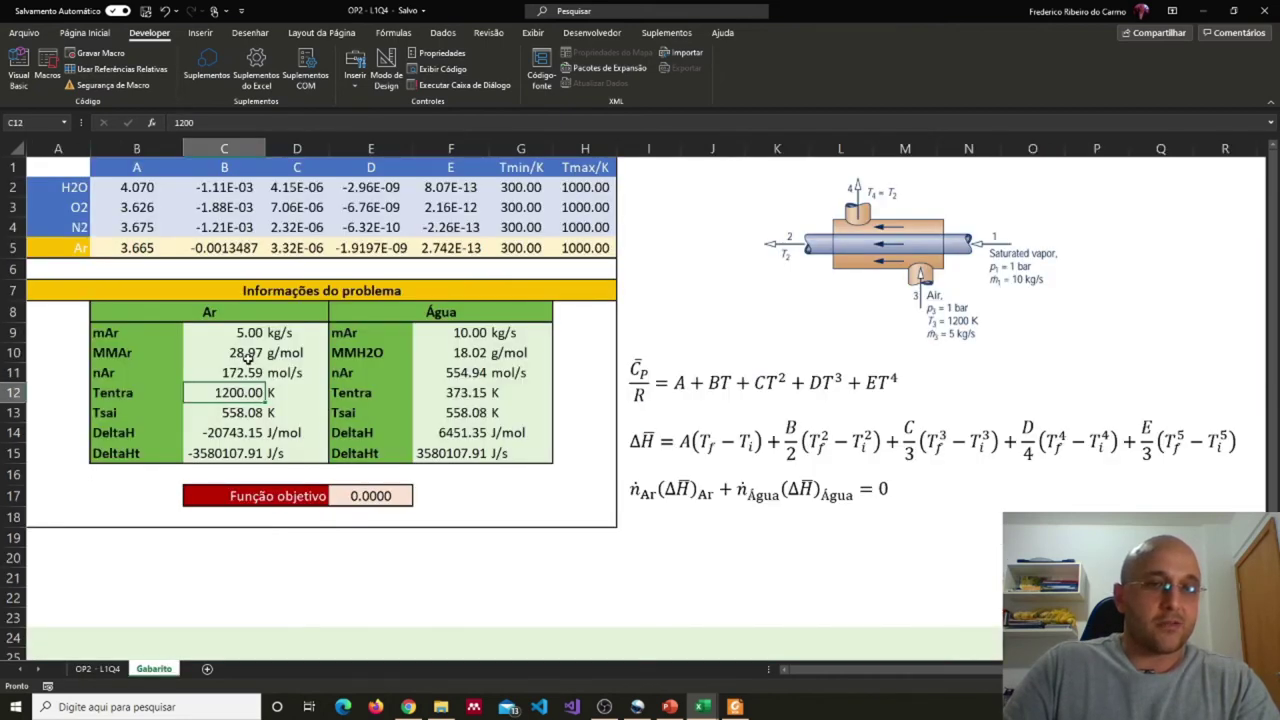
pyautogui.click(246, 358)
pyautogui.hotkey('ctrl', 'c')
pyautogui.click(97, 669)
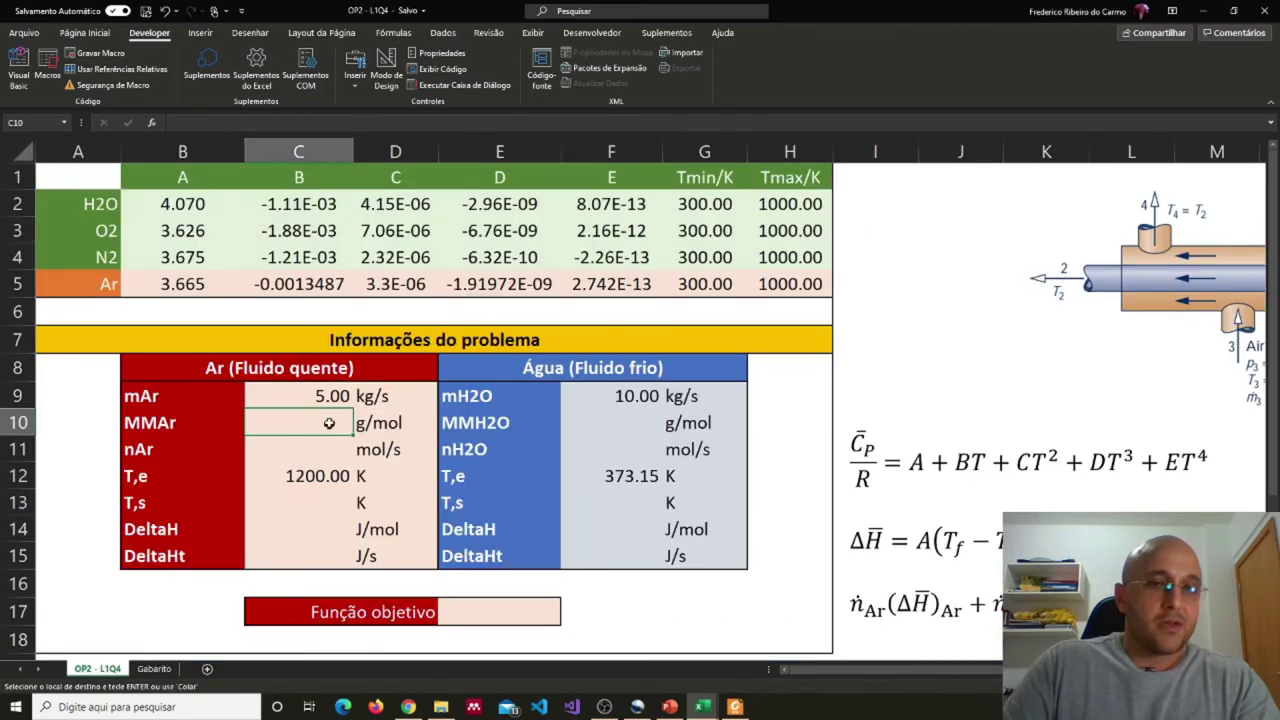
pyautogui.doubleClick(327, 424)
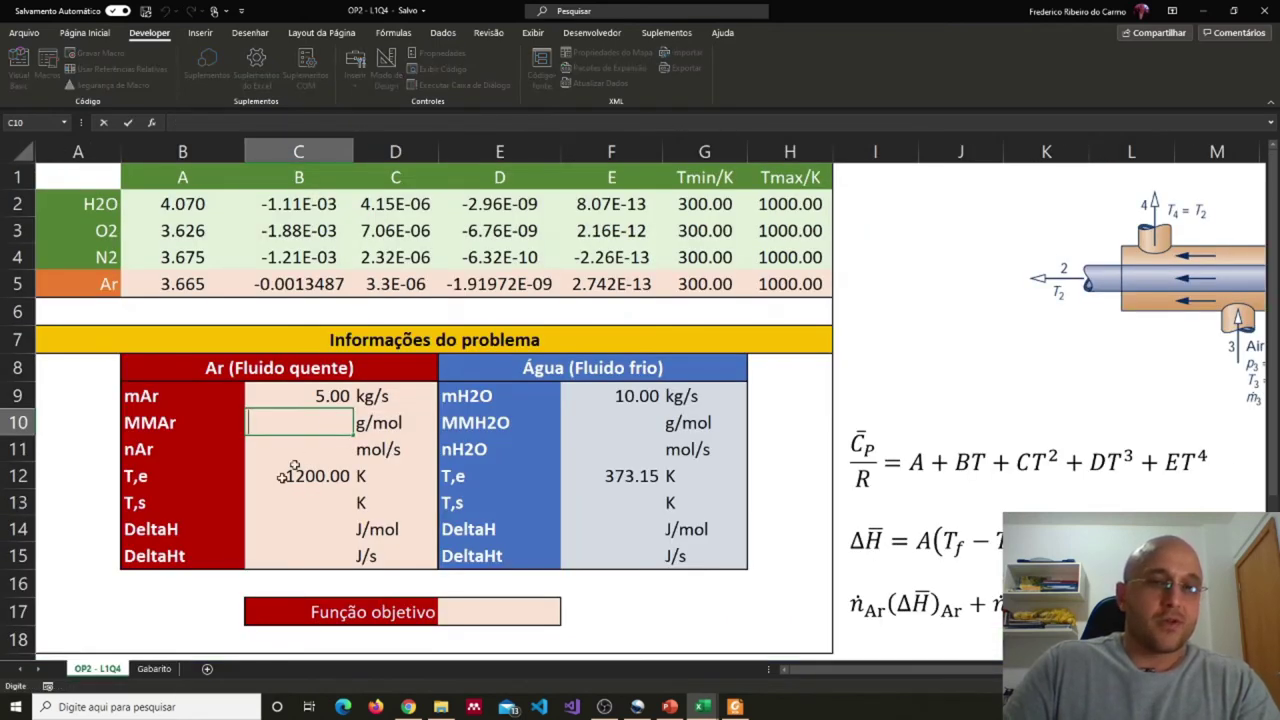
pyautogui.press('Tab')
# Look up the air molar mass on the Gabarito sheet and enter 28.97 g/mol in cell C10 of OP2 - L1Q4.
pyautogui.click(153, 669)
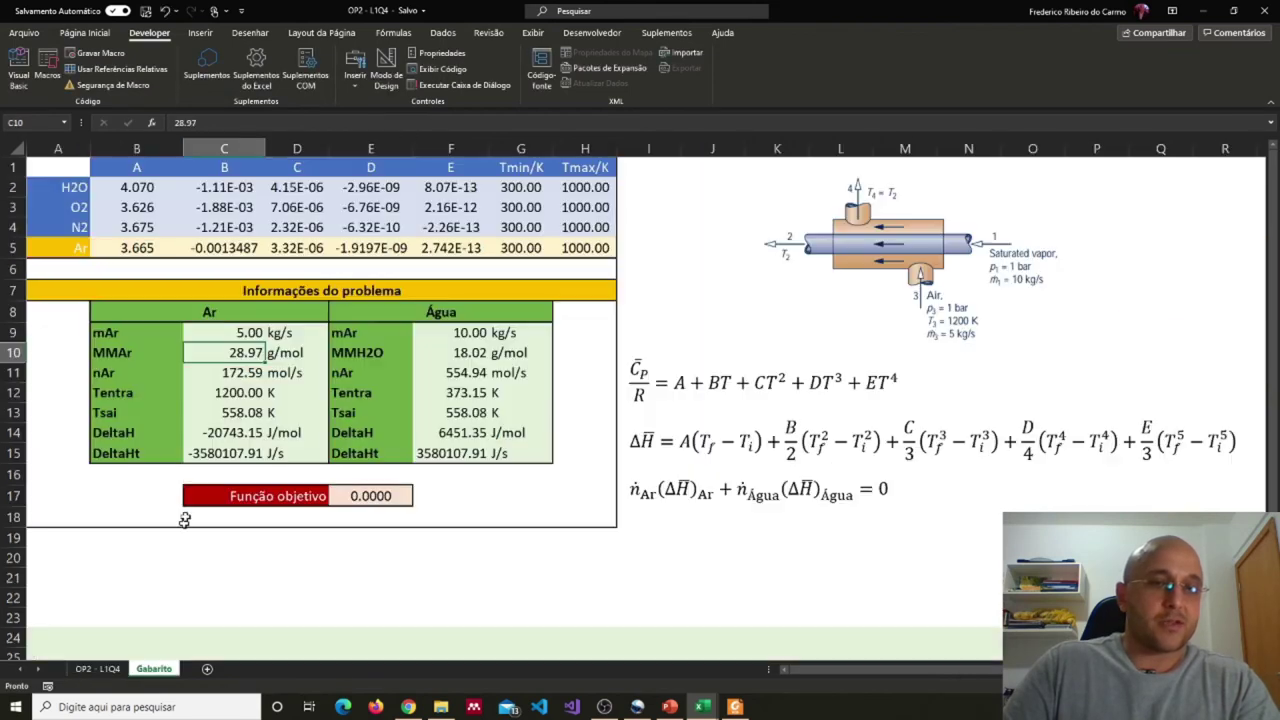
pyautogui.hotkey('ctrl', 'c')
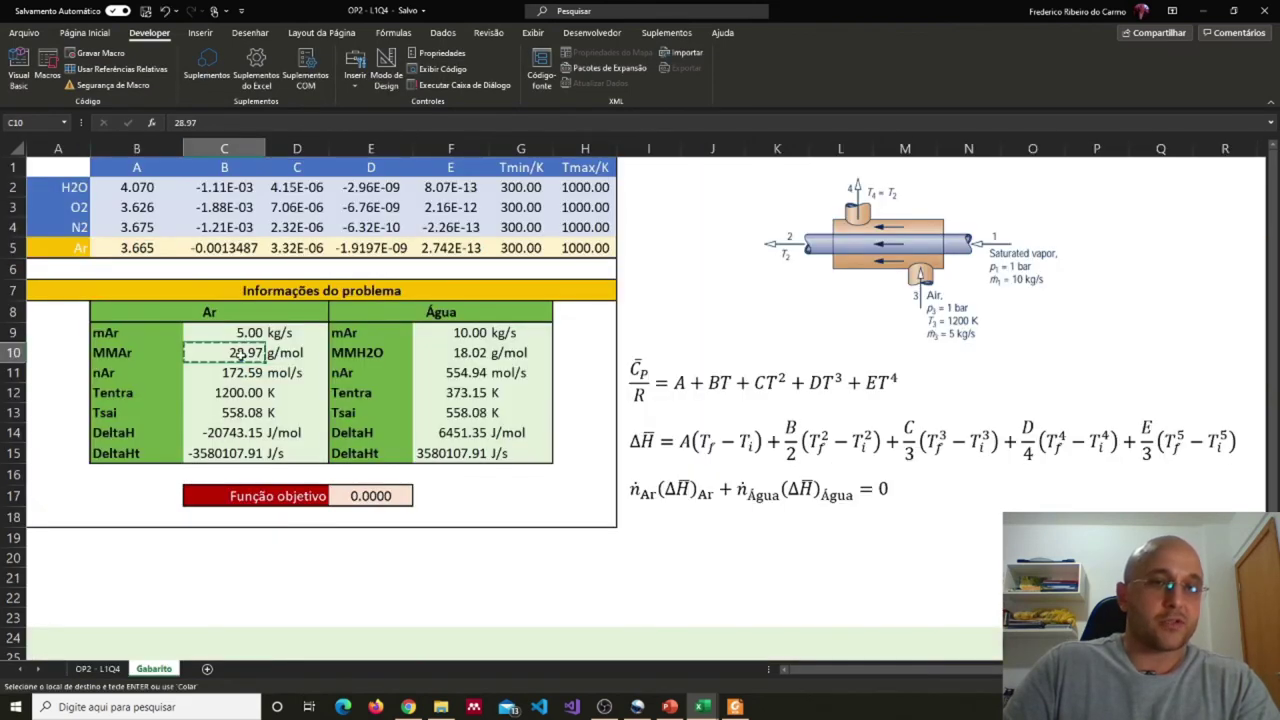
pyautogui.click(100, 668)
pyautogui.doubleClick(291, 419)
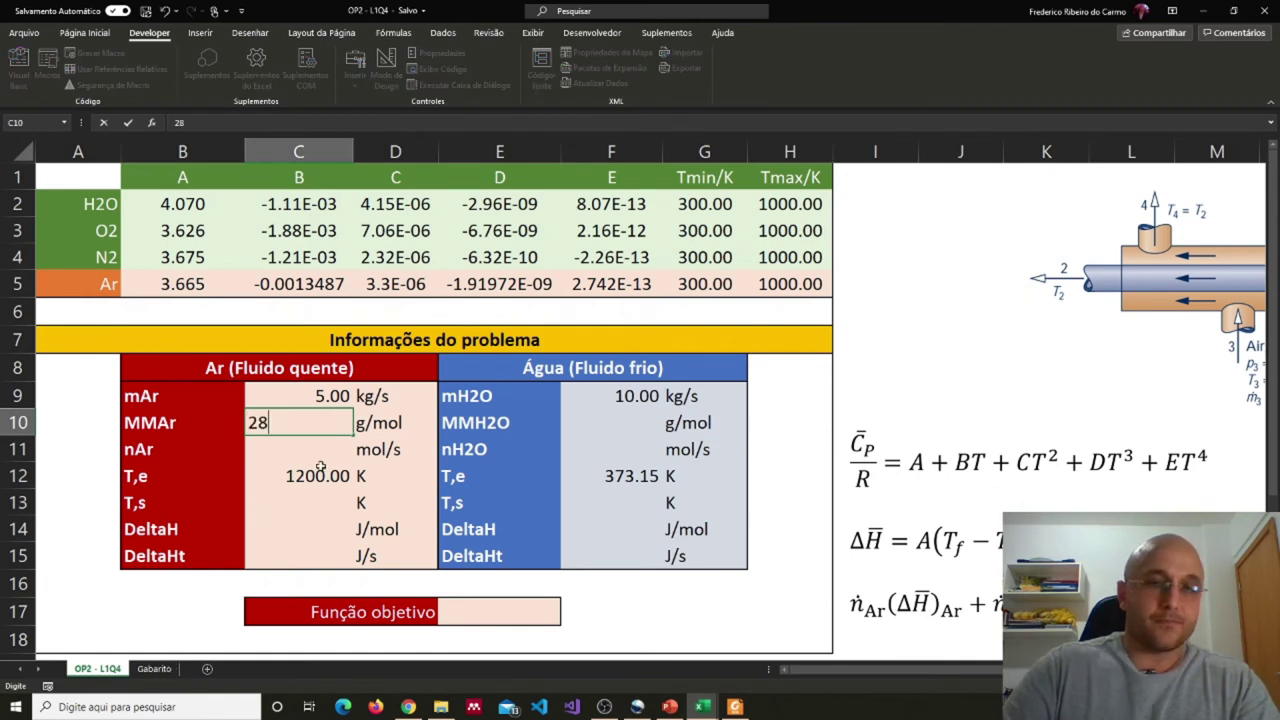
pyautogui.press('Tab')
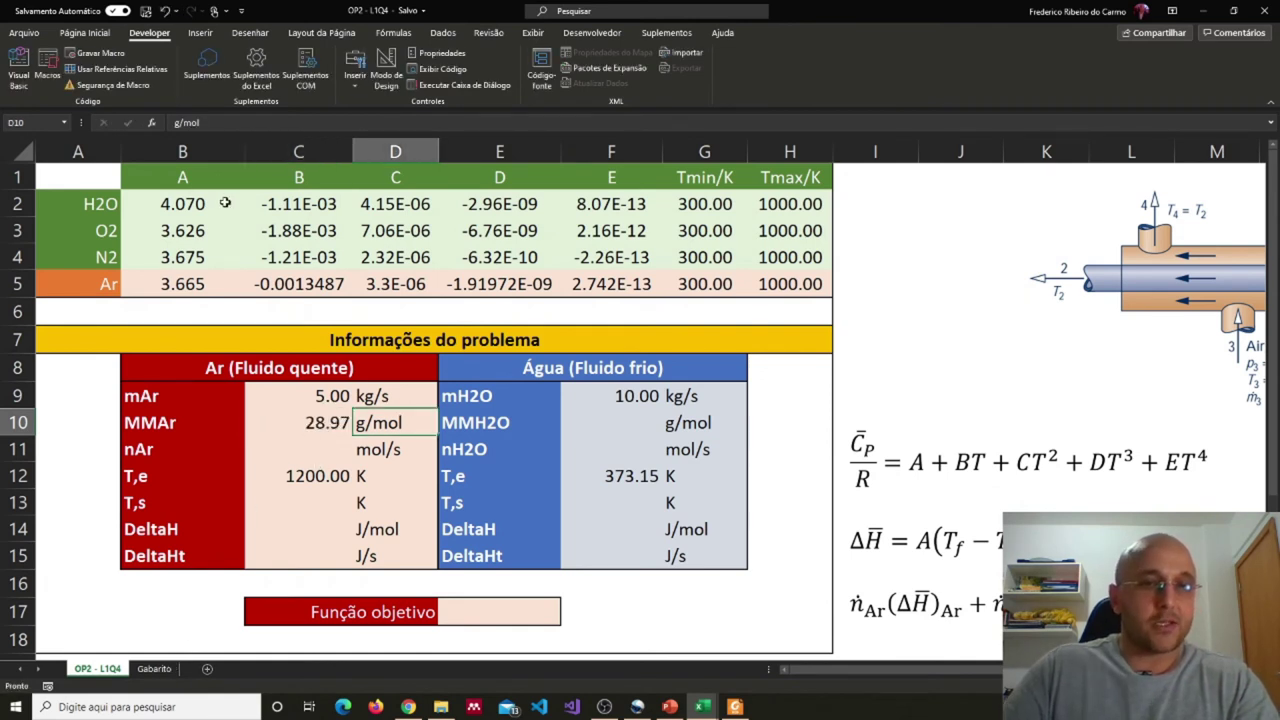
# Check the Gabarito sheet again and set the water molar mass in cell F10 of OP2 - L1Q4 to 18.02 g/mol.
pyautogui.click(288, 423)
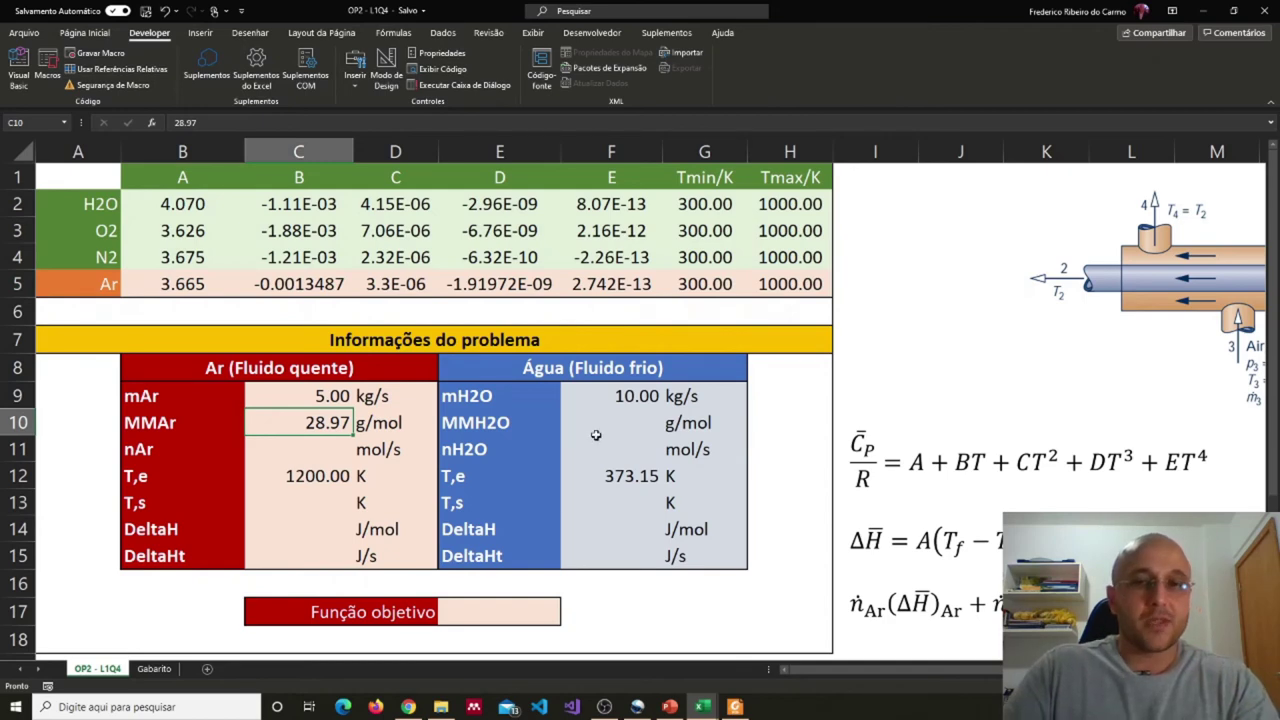
pyautogui.click(166, 669)
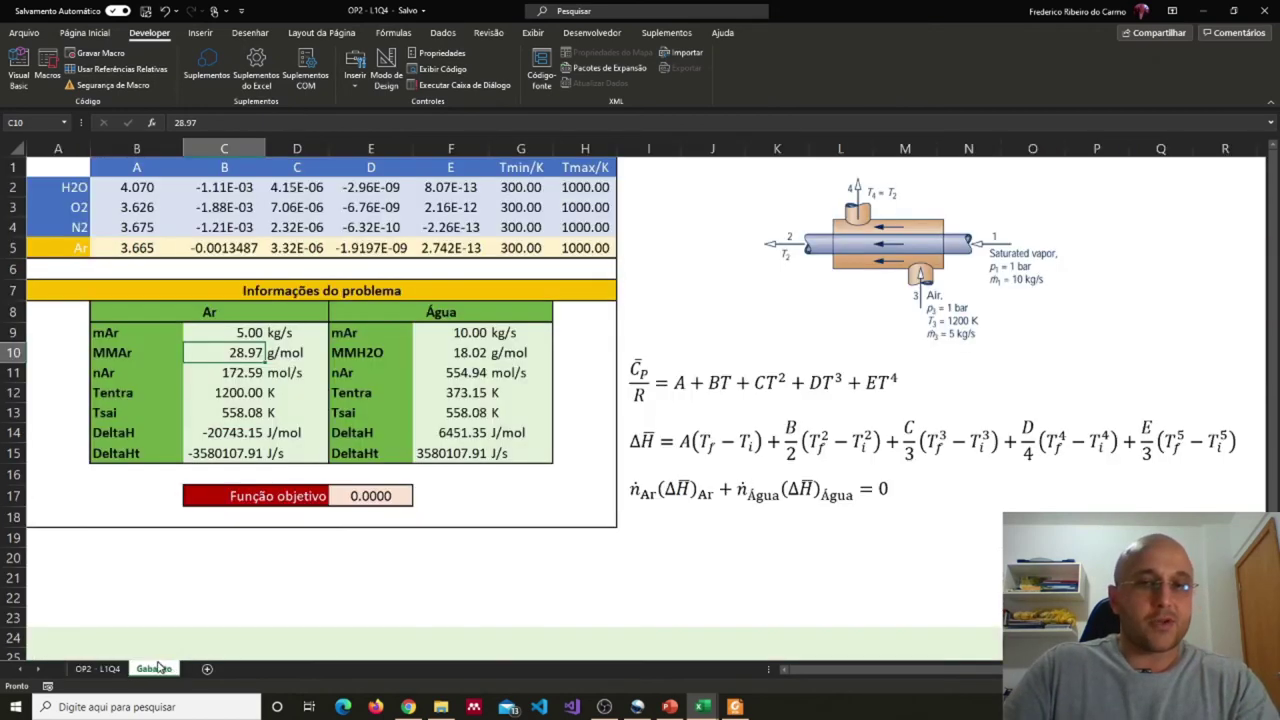
pyautogui.click(110, 667)
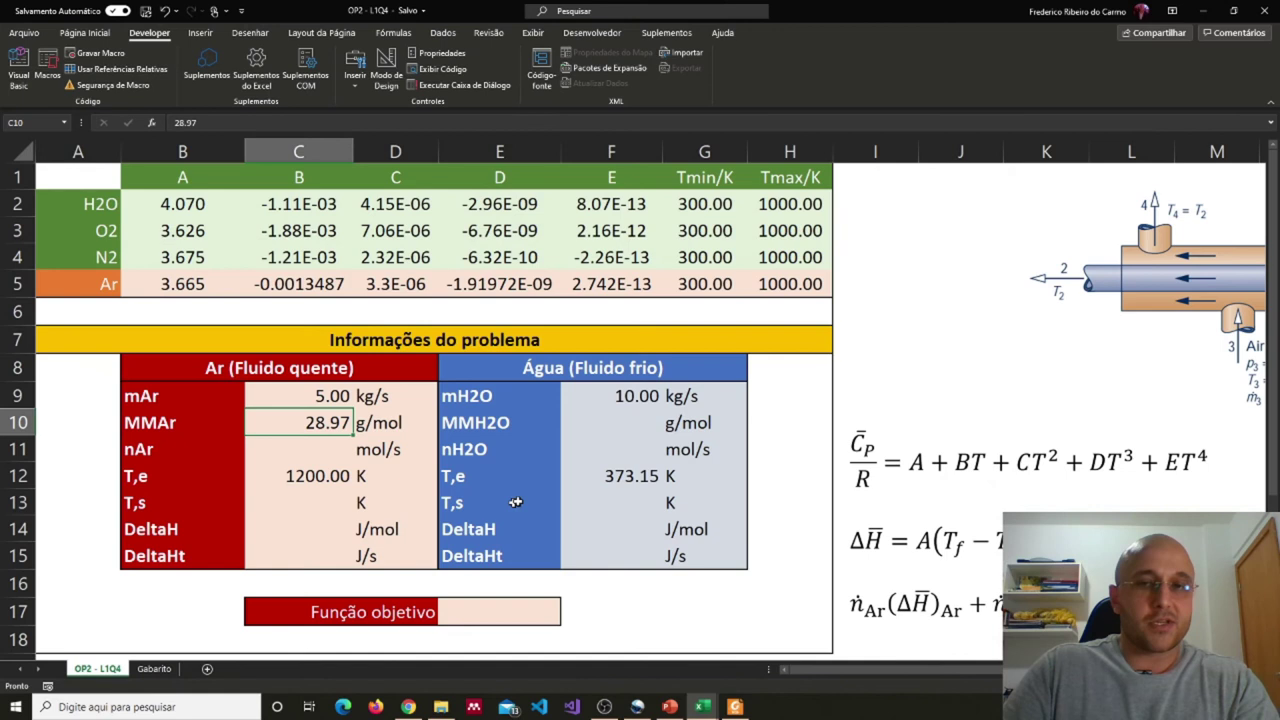
pyautogui.click(595, 428)
pyautogui.write('18.2')
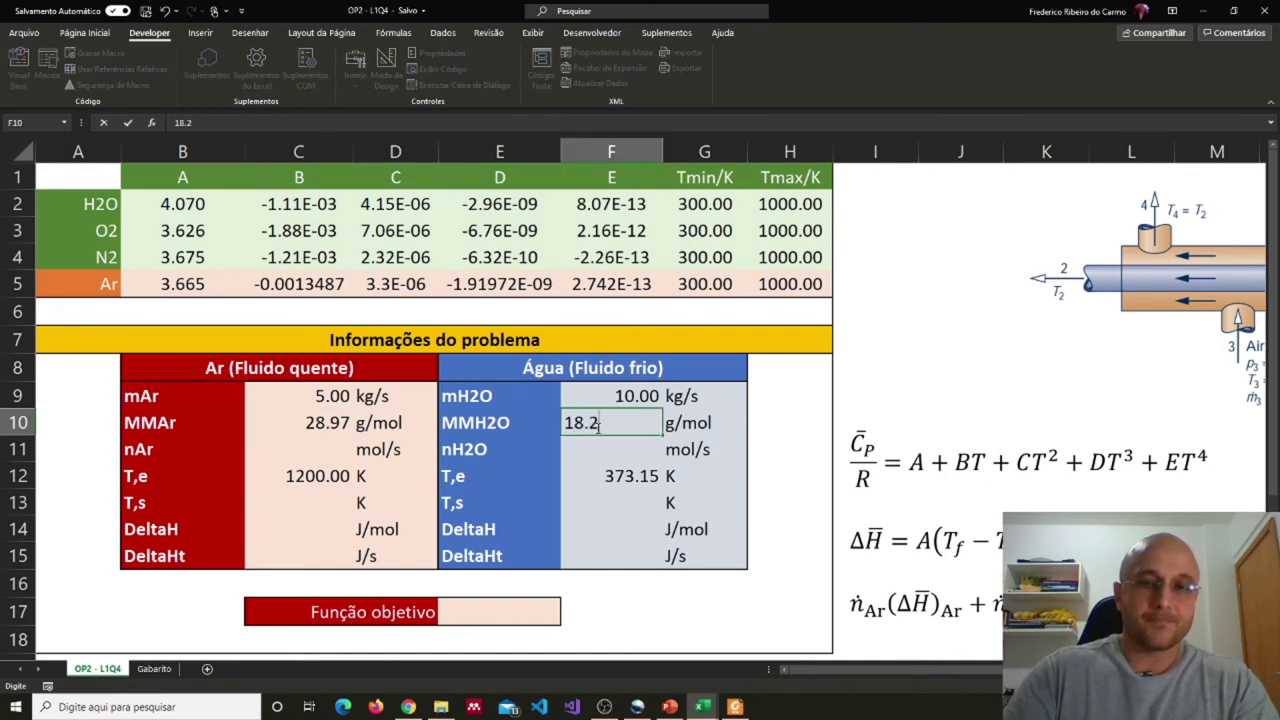
pyautogui.press('BackSpace')
pyautogui.write('02')
pyautogui.press('Return')
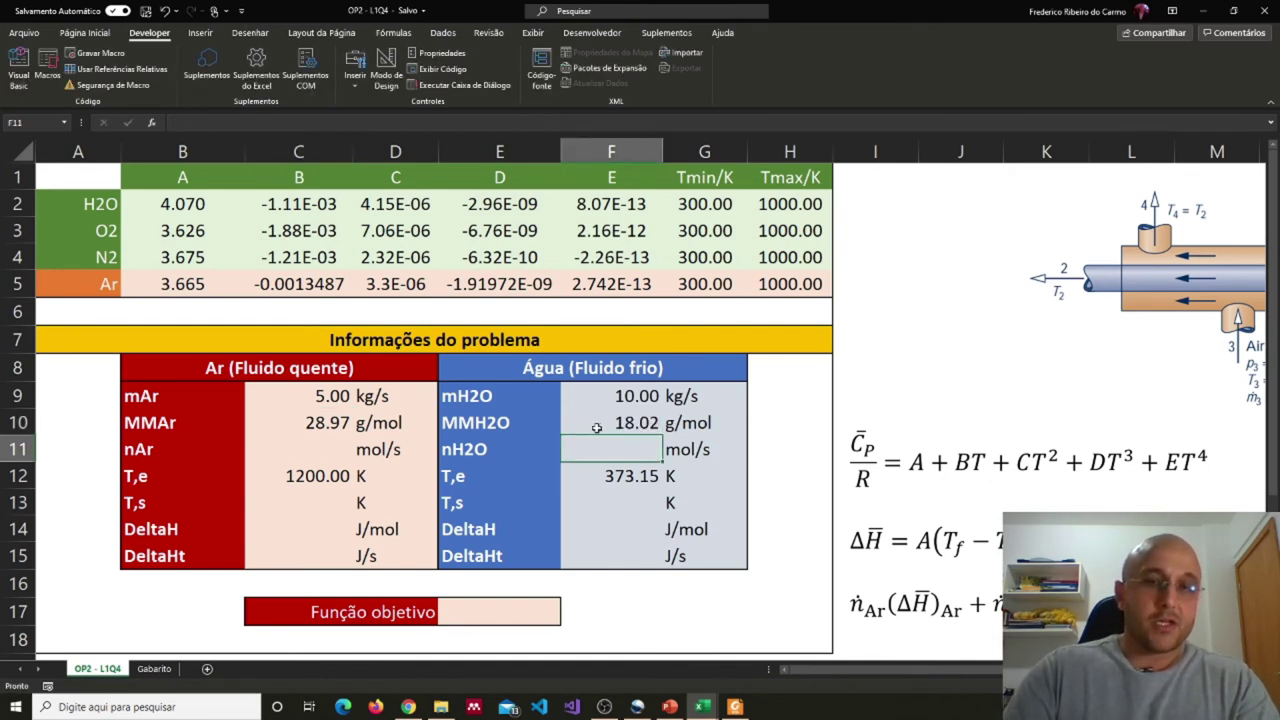
# Calculate the air molar flow nAr in cell C11 with the formula =(C9*1000)/C10.
pyautogui.press('Left')
pyautogui.press('Left')
pyautogui.press('Left')
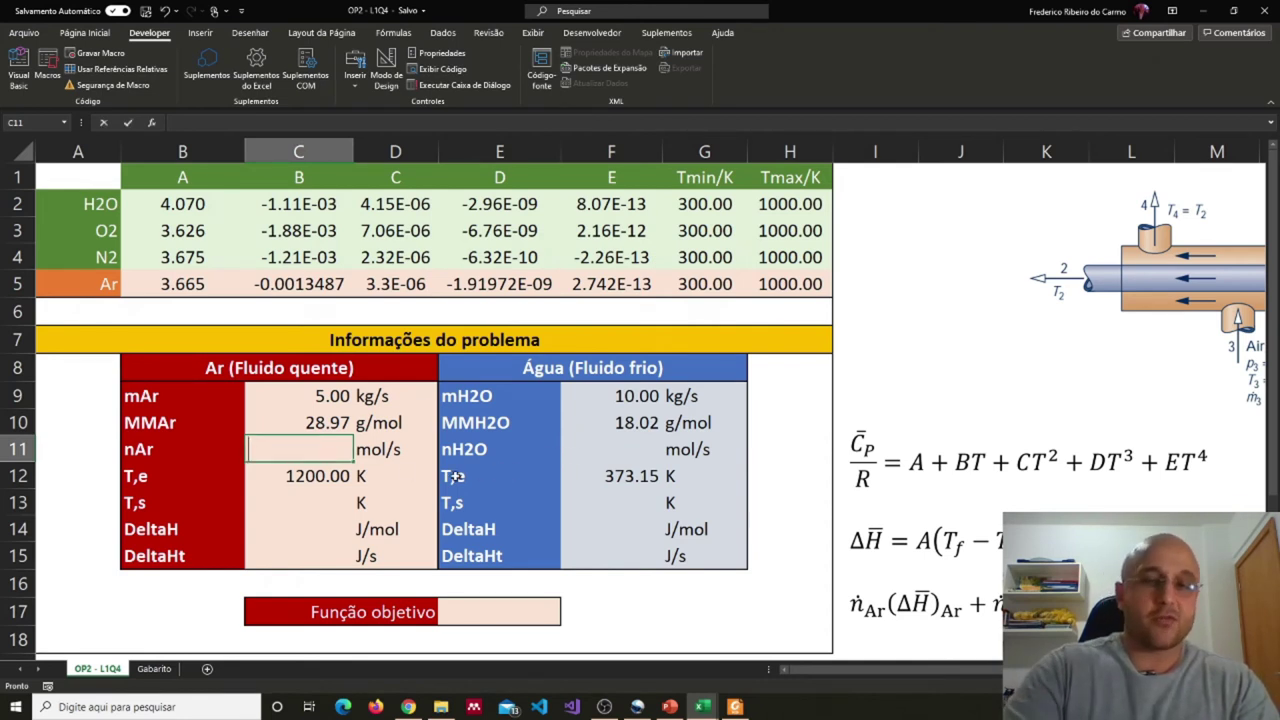
pyautogui.write('=')
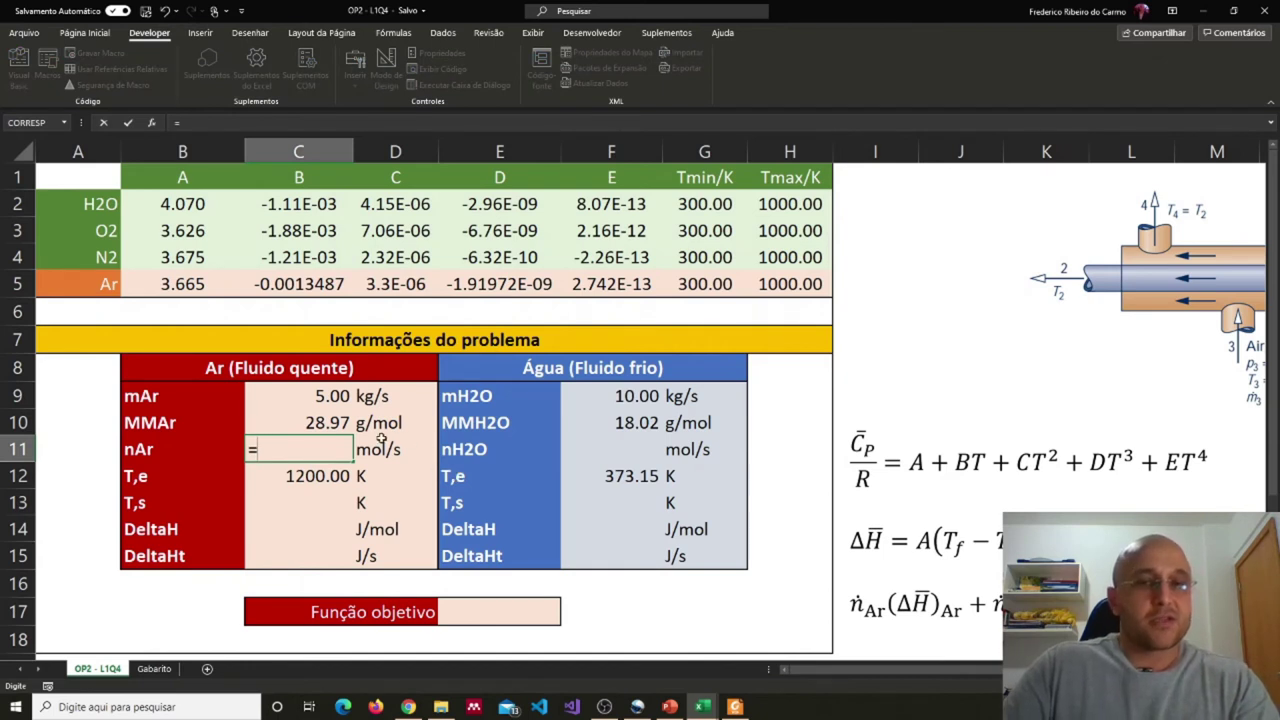
pyautogui.click(313, 398)
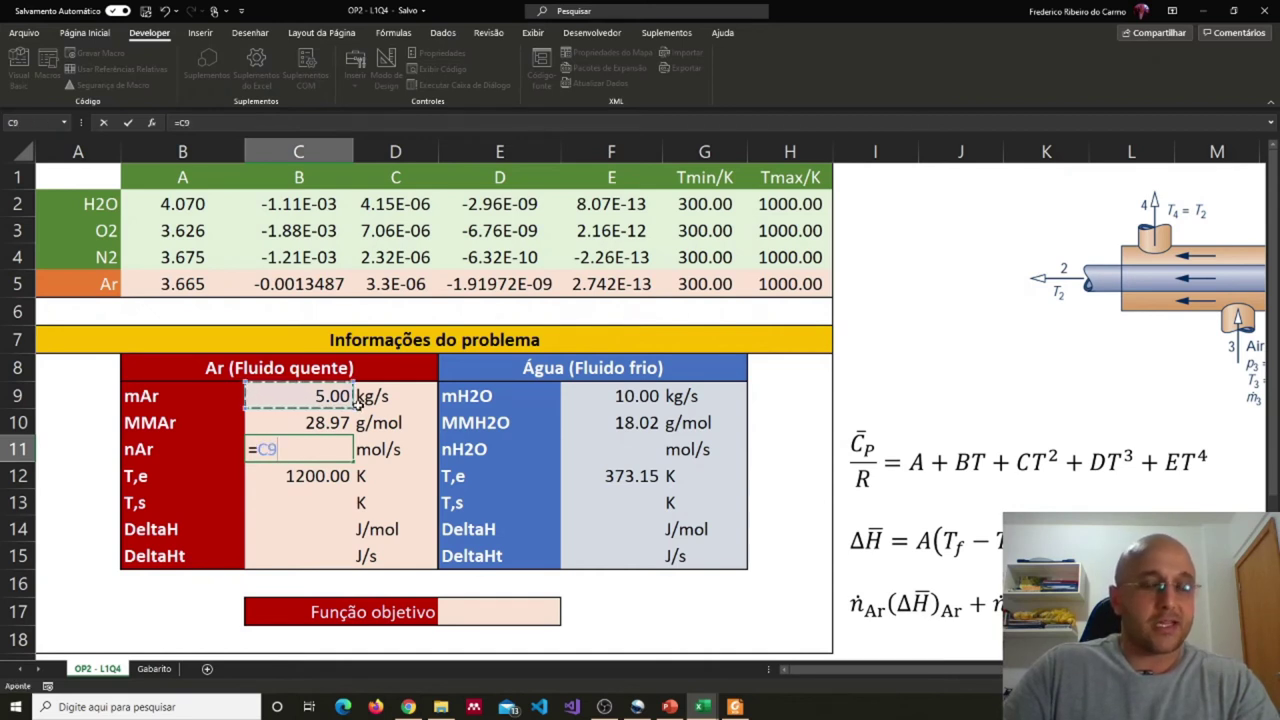
pyautogui.write('*')
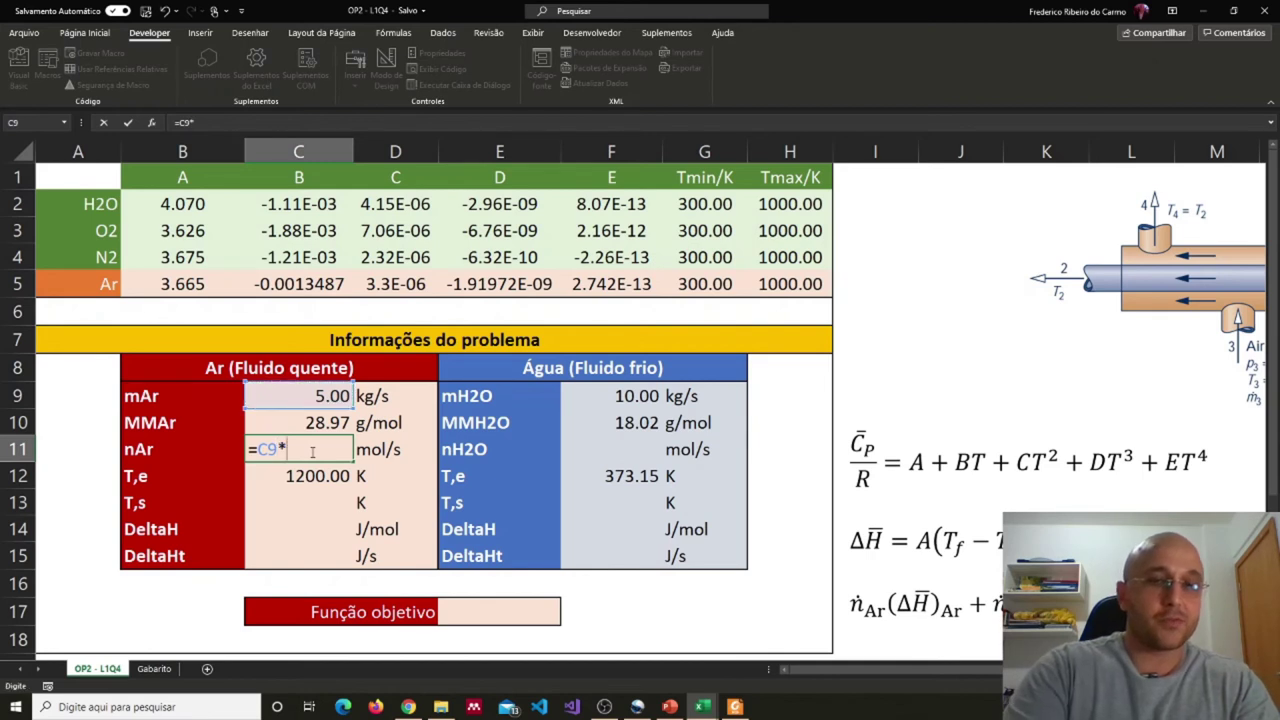
pyautogui.write('1000')
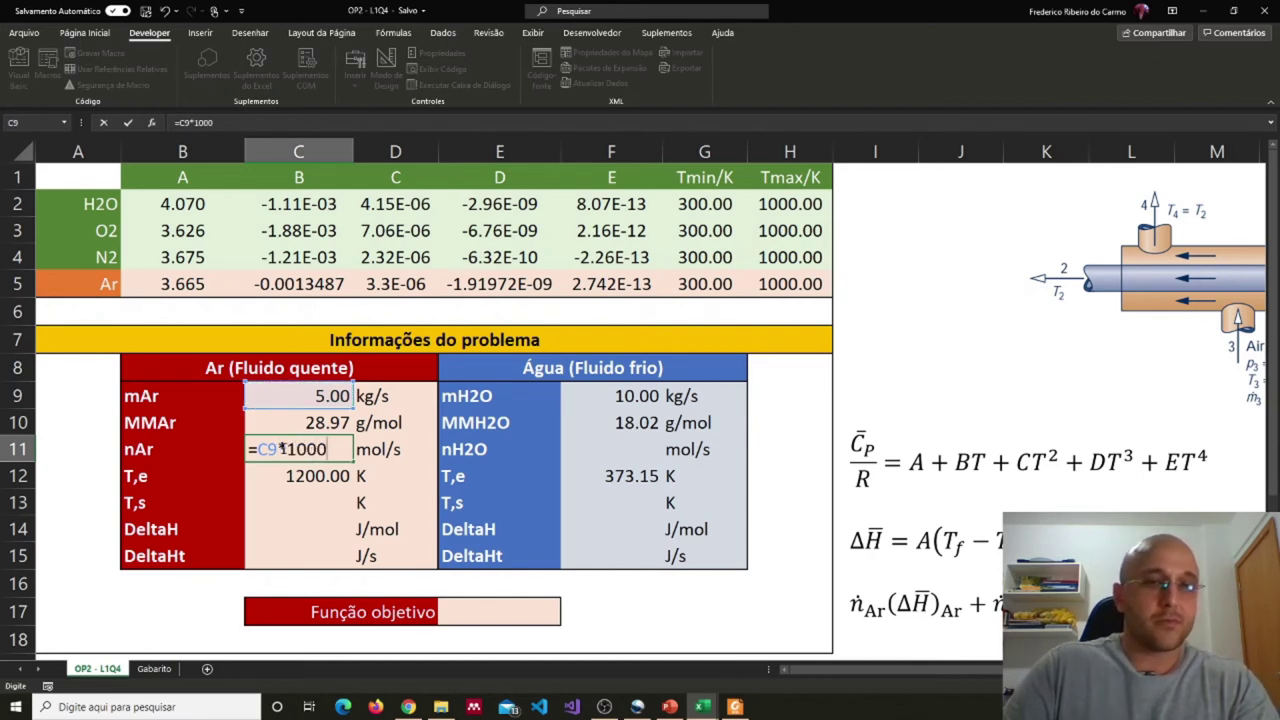
pyautogui.click(256, 449)
pyautogui.write('(')
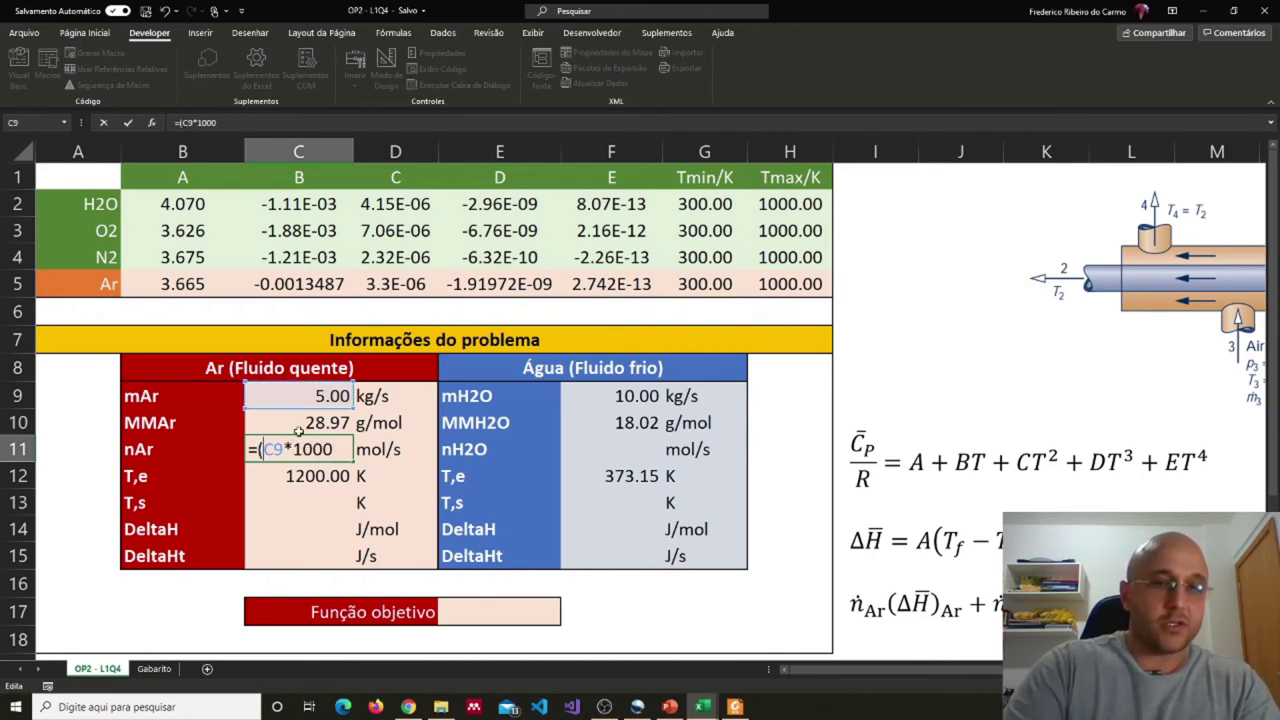
pyautogui.click(334, 450)
pyautogui.write(')/')
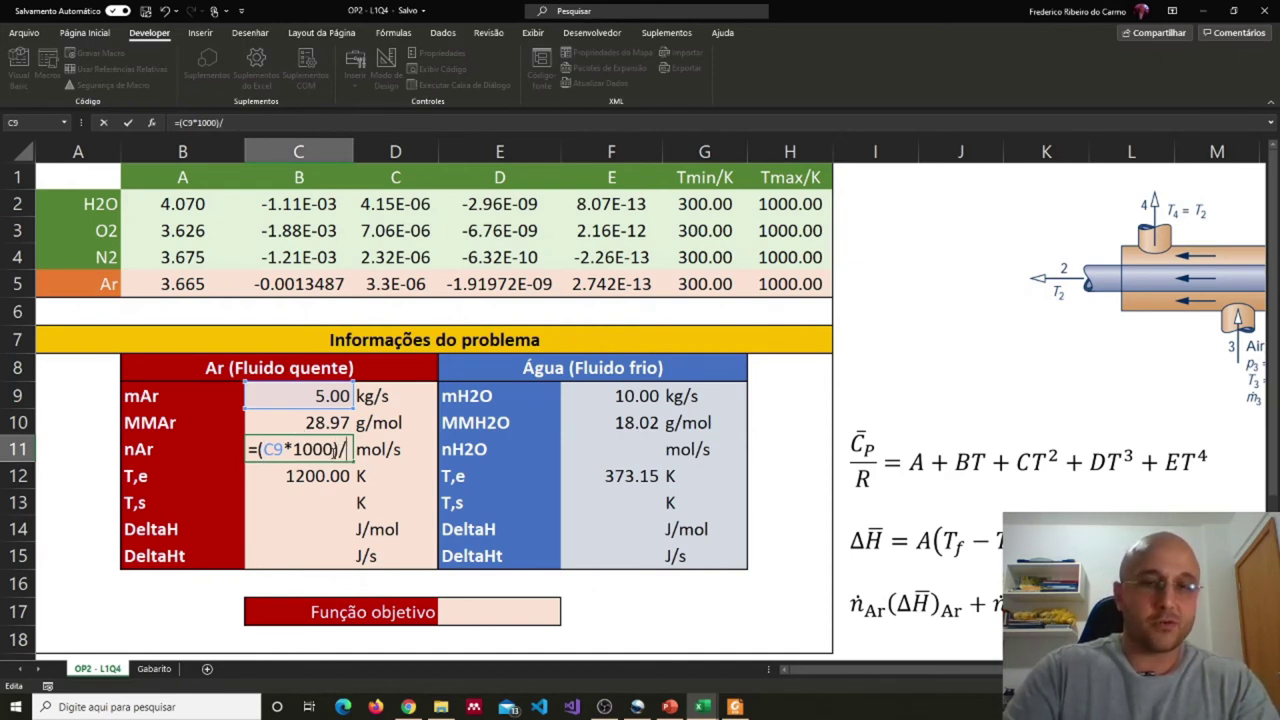
pyautogui.click(330, 424)
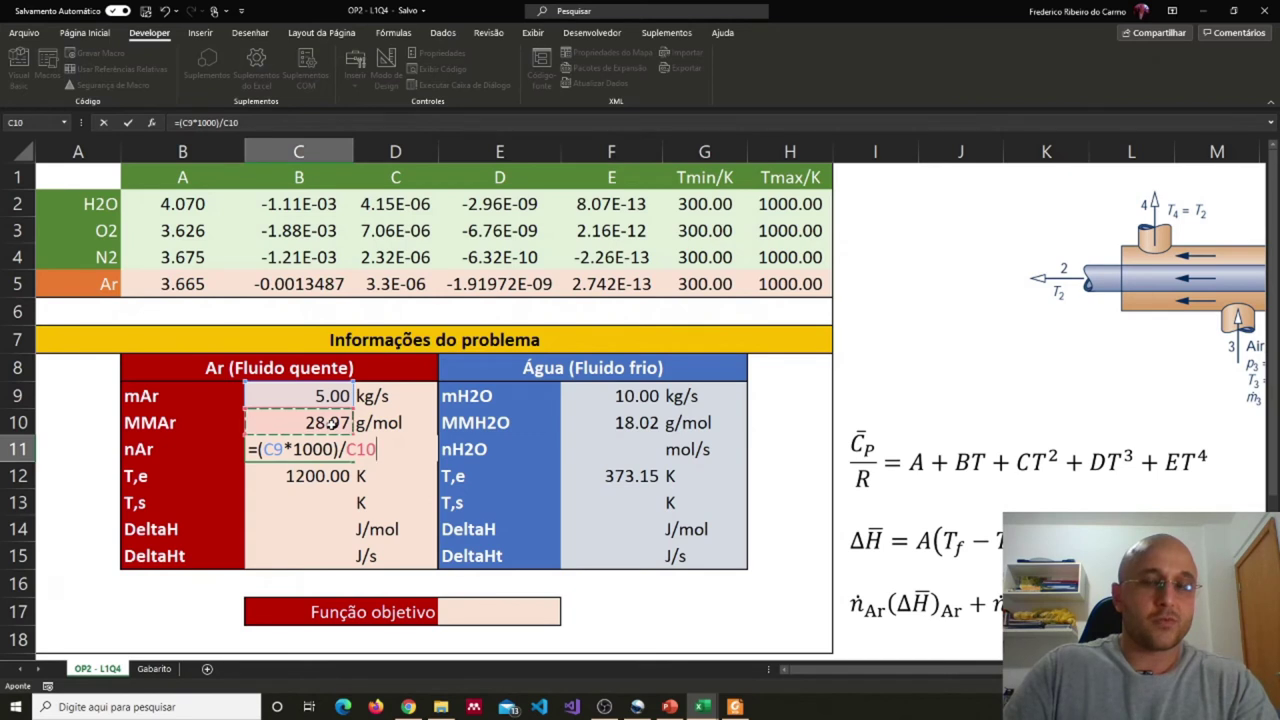
pyautogui.press('Return')
# Try to copy the nAr formula from C11 into F11, undo the paste, and review the cell references in C11.
pyautogui.press('Up')
pyautogui.hotkey('ctrl', 'c')
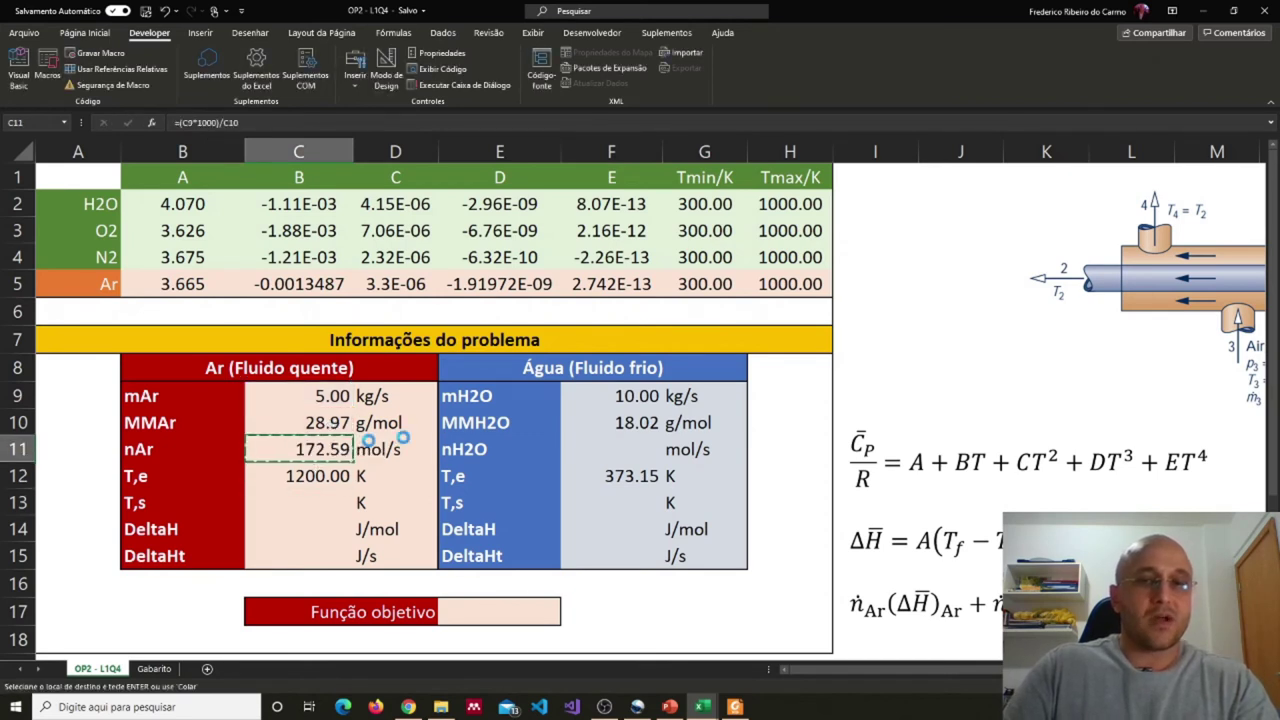
pyautogui.click(591, 451)
pyautogui.hotkey('ctrl', 'v')
pyautogui.hotkey('ctrl', 'z')
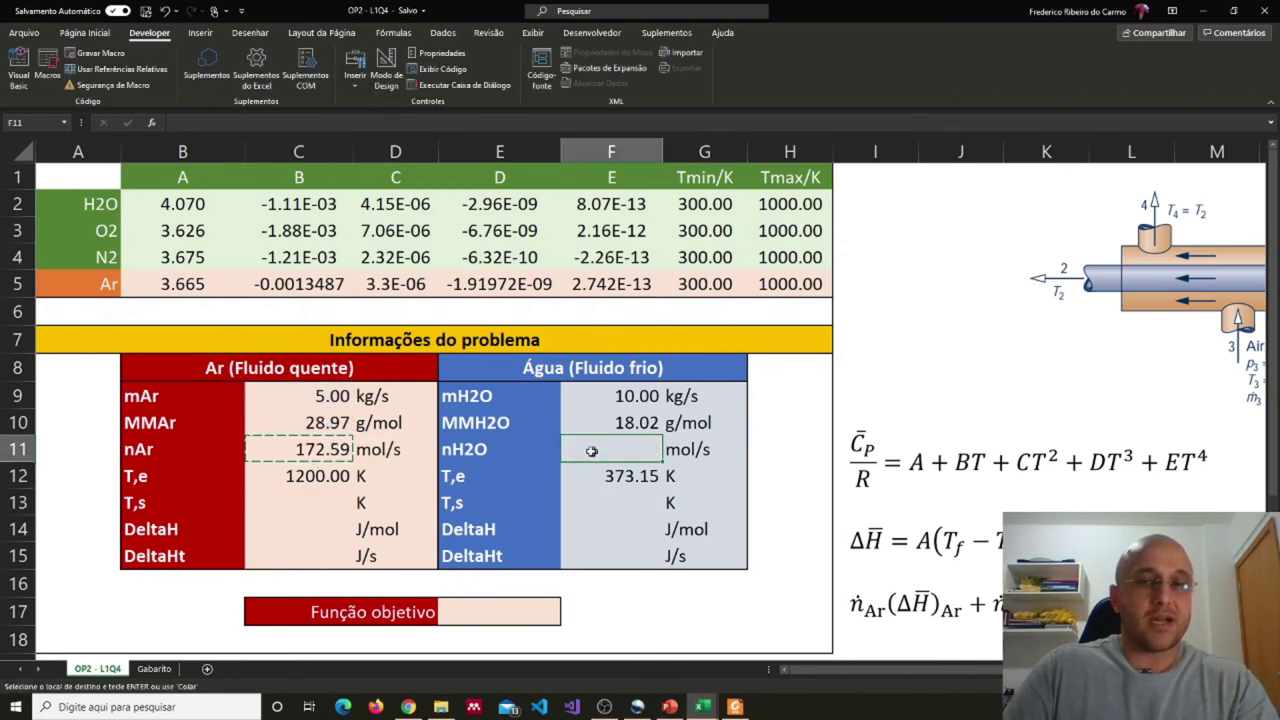
pyautogui.doubleClick(320, 452)
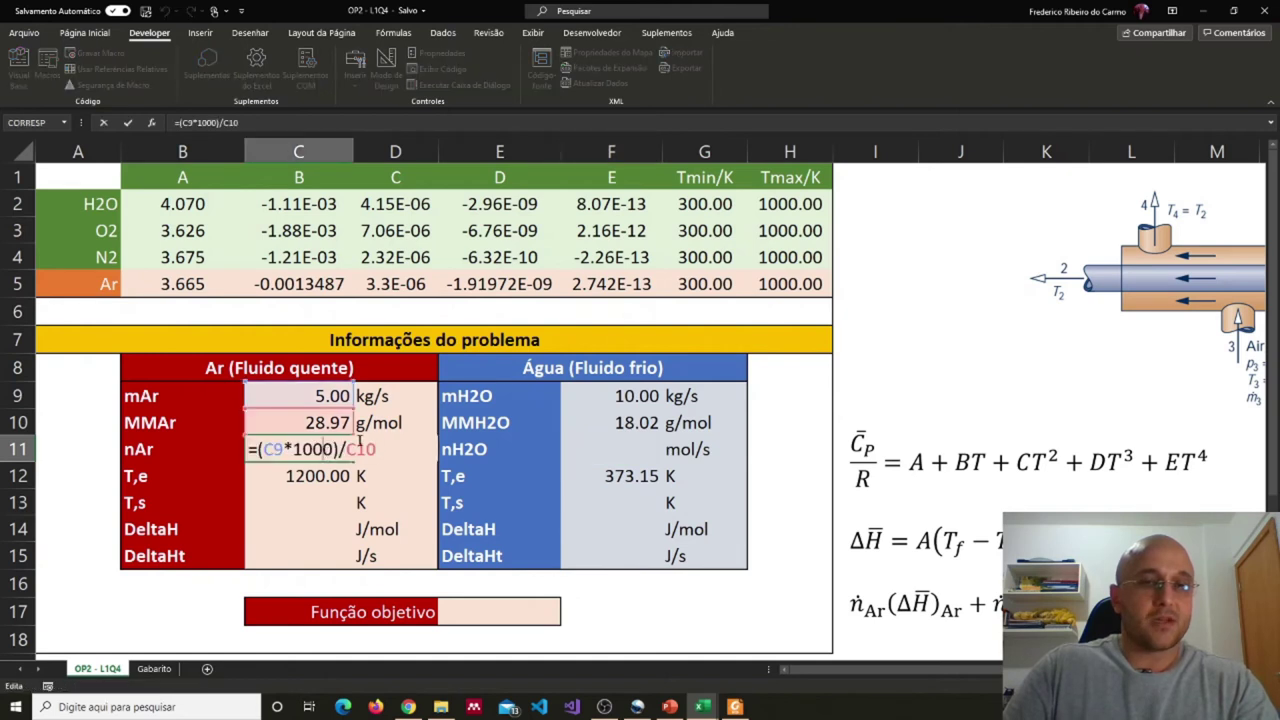
pyautogui.press('Escape')
# Calculate the water molar flow nH2O in cell F11 with the formula =F9*1000/F10.
pyautogui.click(593, 451)
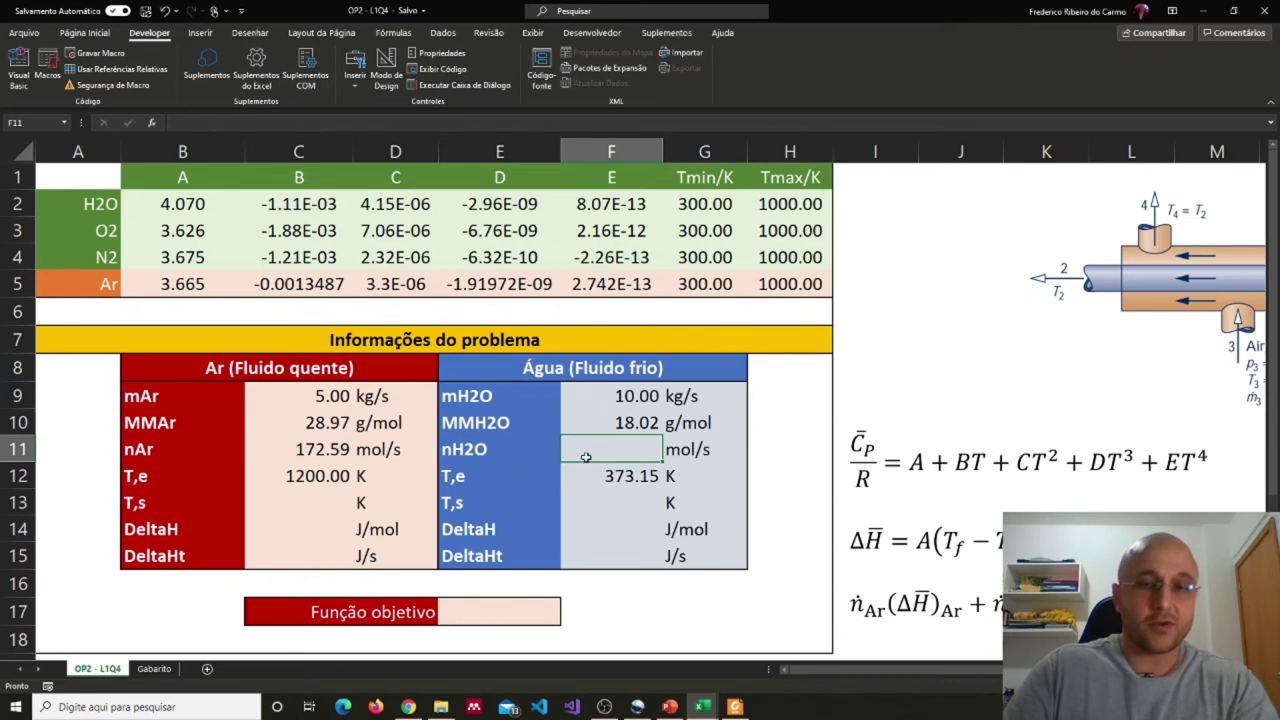
pyautogui.write('=')
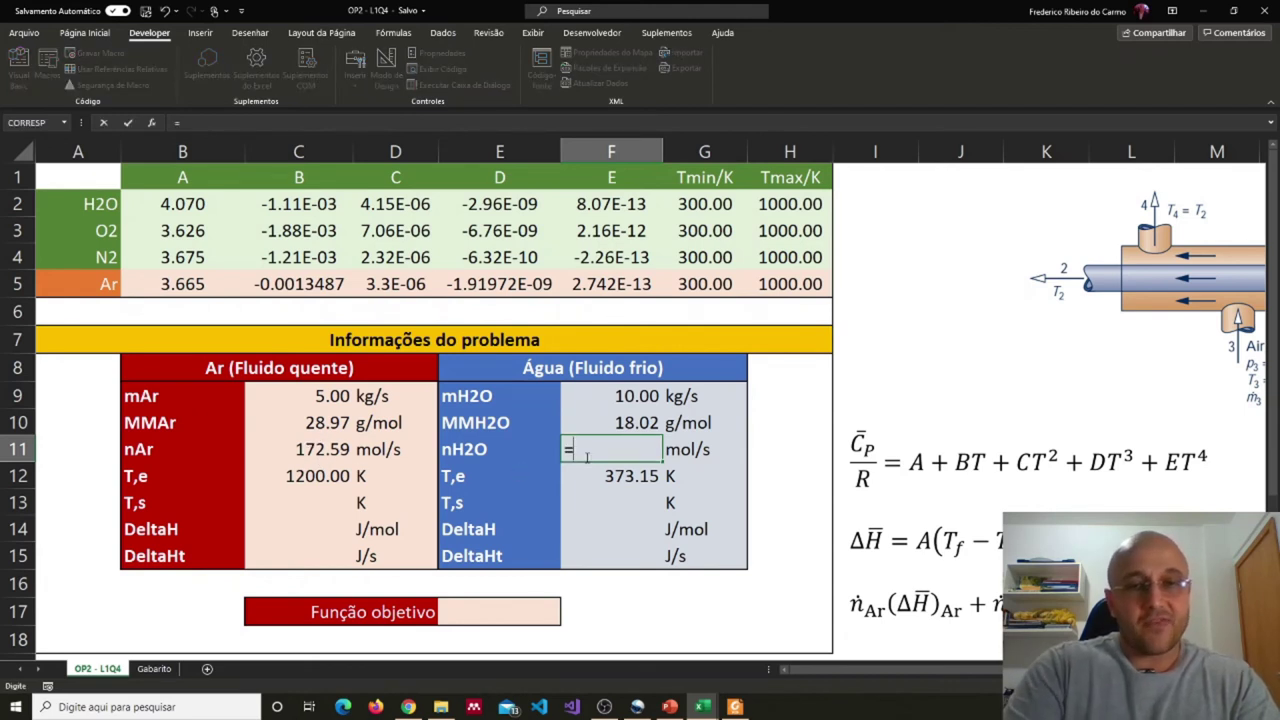
pyautogui.click(630, 405)
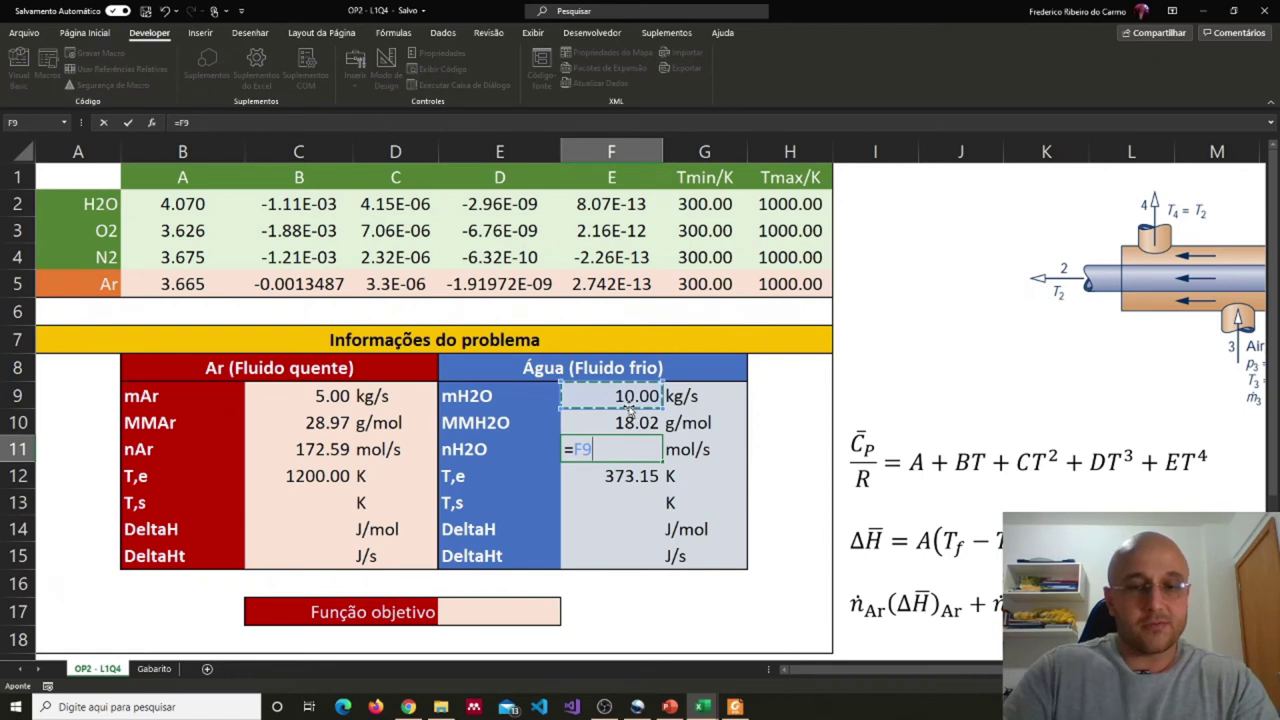
pyautogui.write('*1000')
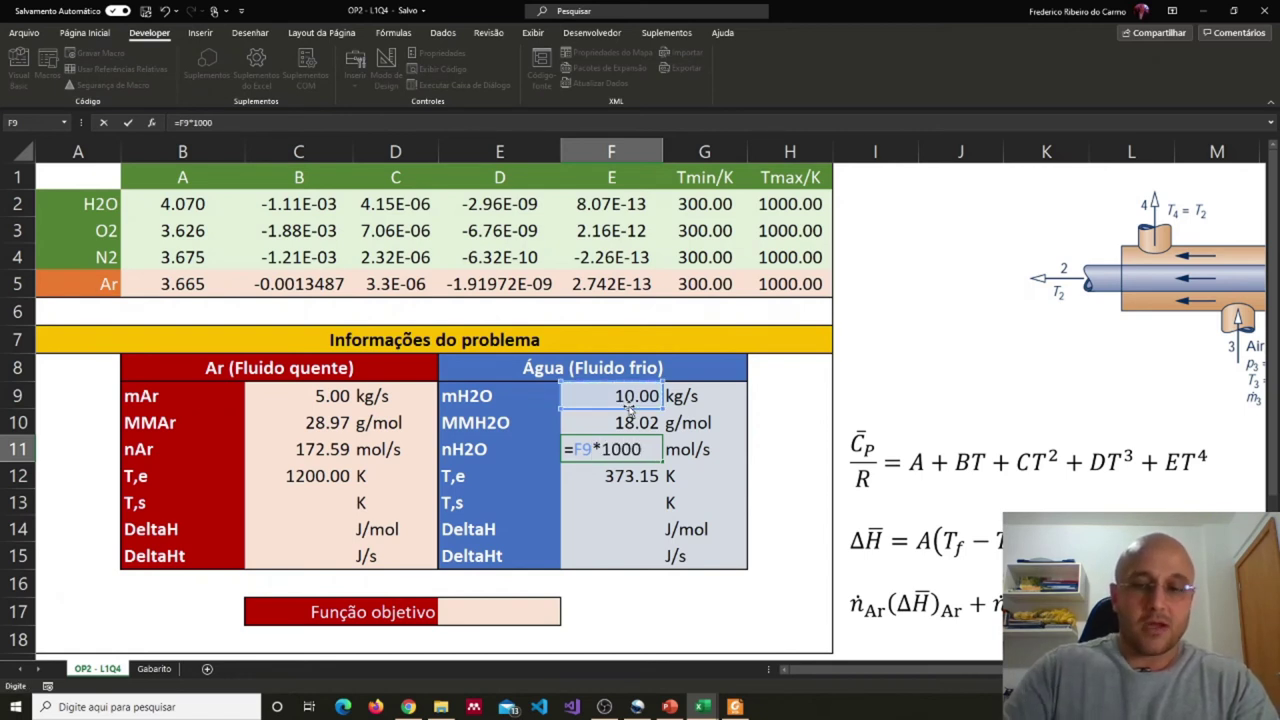
pyautogui.write('/')
pyautogui.click(630, 417)
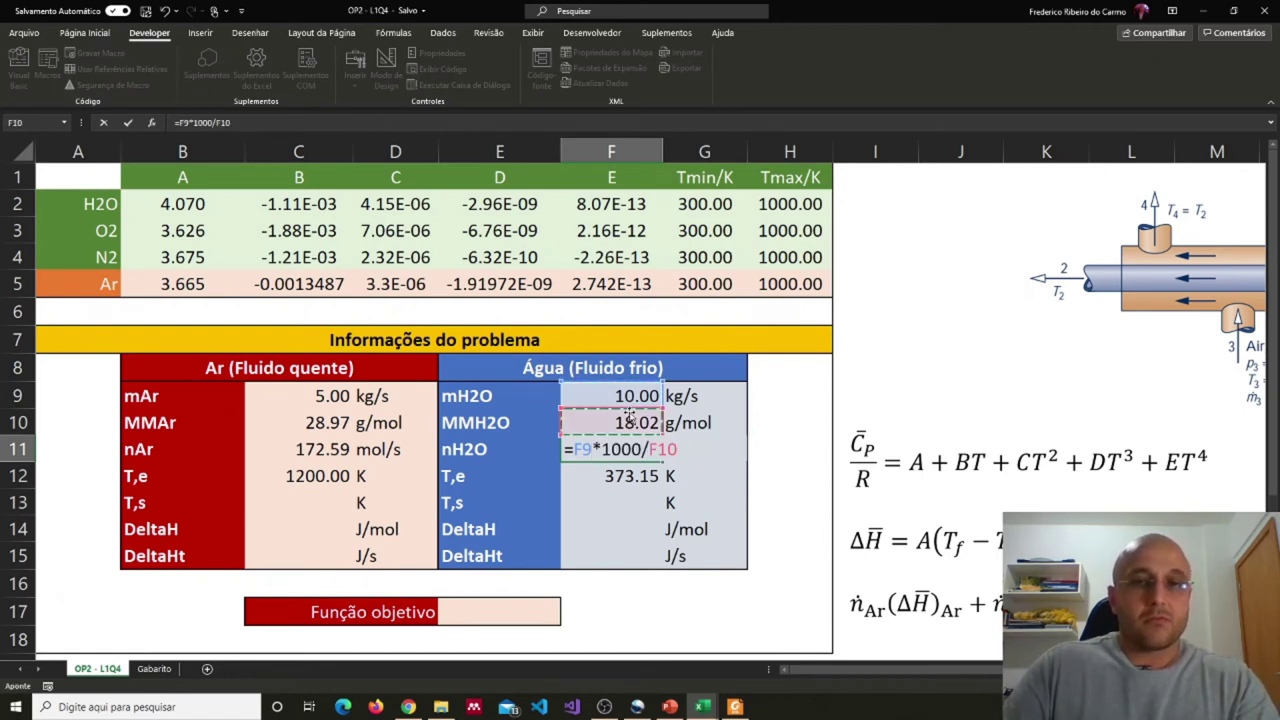
pyautogui.press('Return')
pyautogui.click(614, 449)
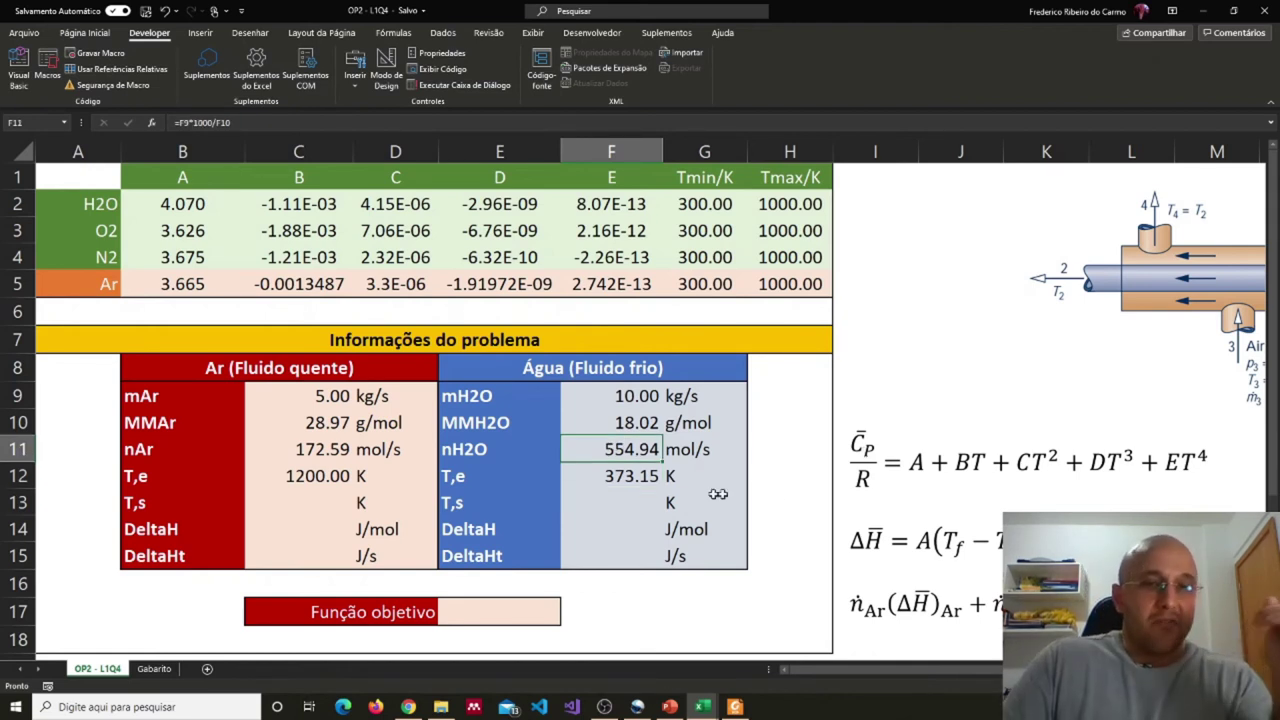
# Set the water inlet temperature T,e in cell F12 with the formula =99.63+273.15.
pyautogui.click(343, 480)
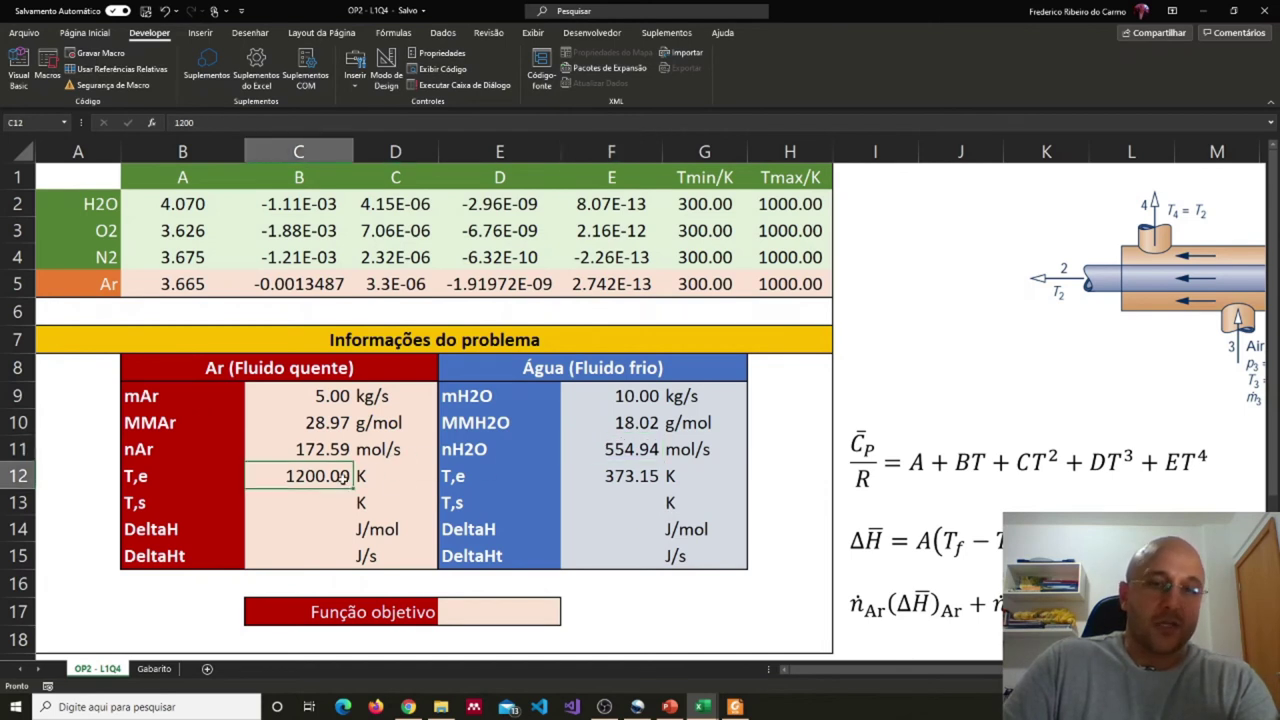
pyautogui.moveTo(798, 670); pyautogui.dragTo(805, 670)
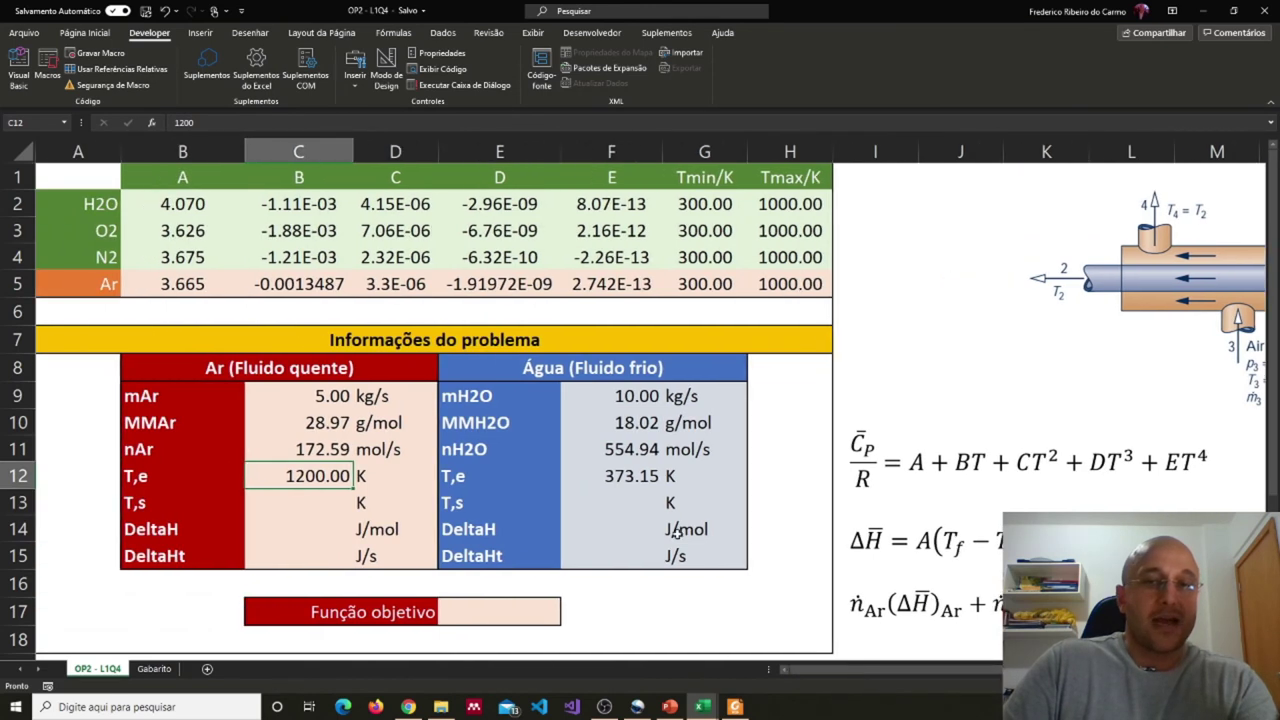
pyautogui.click(641, 478)
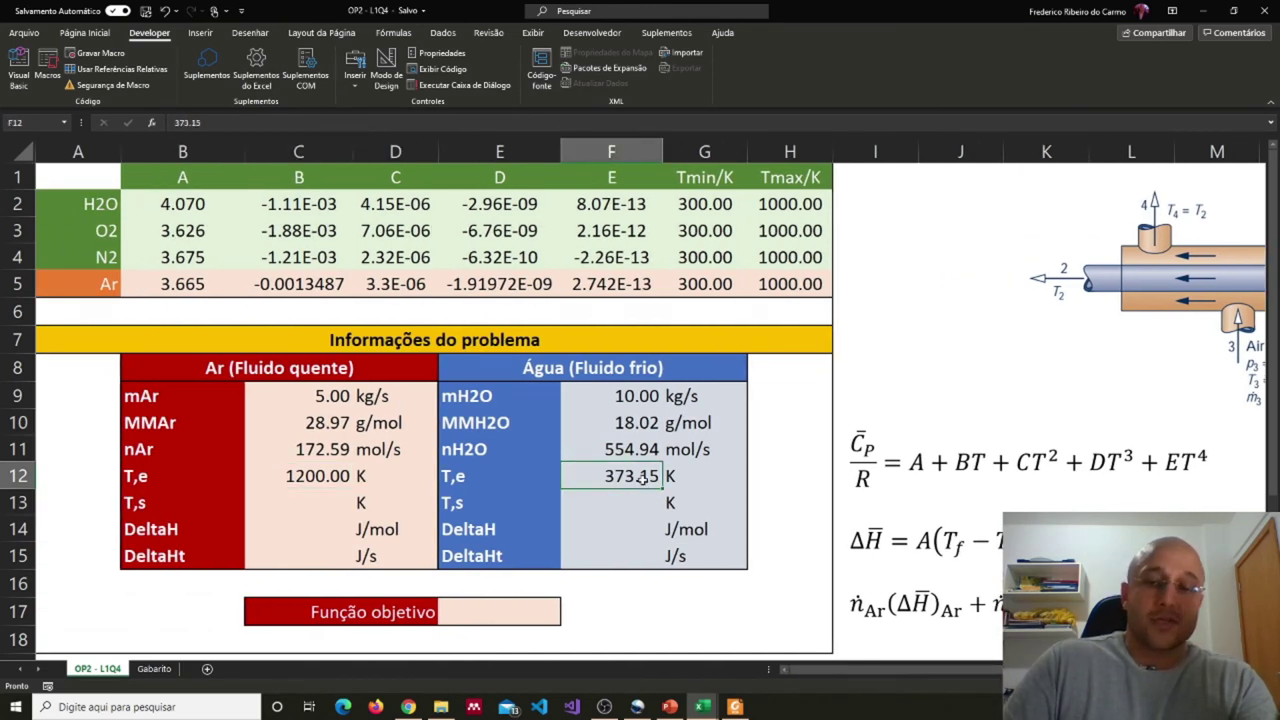
pyautogui.write('=99')
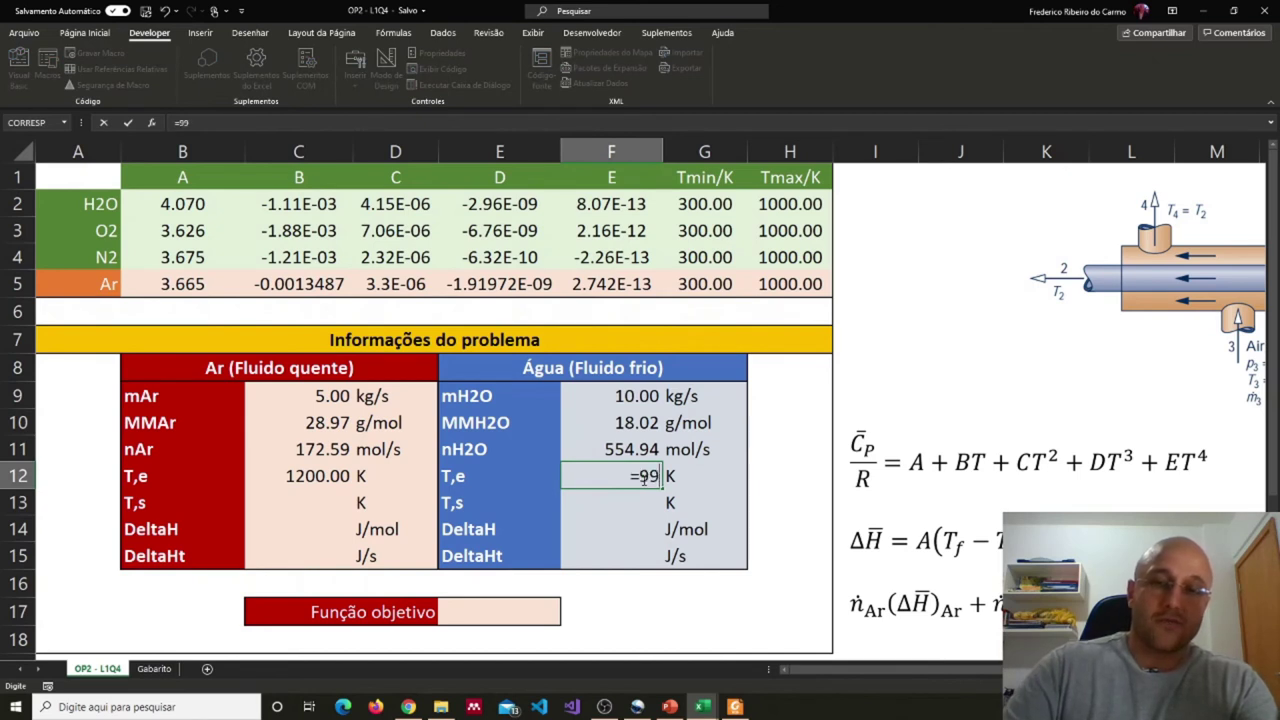
pyautogui.write('.63')
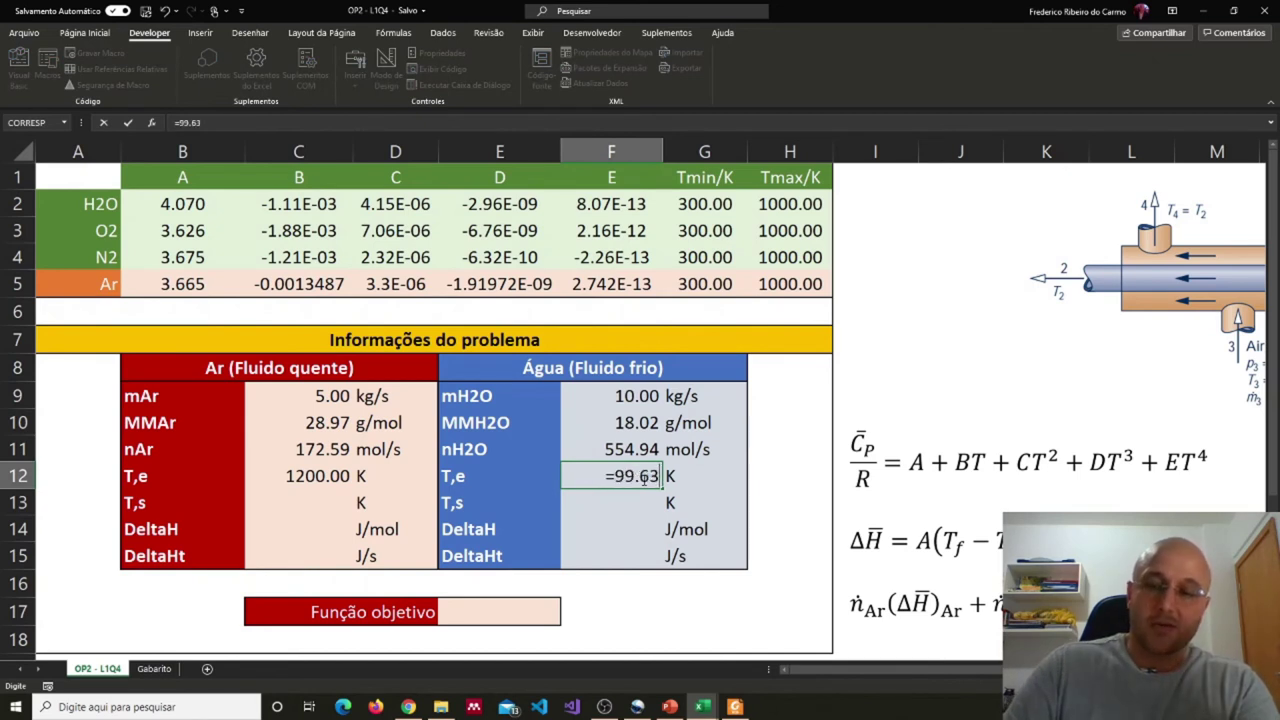
pyautogui.write('+373')
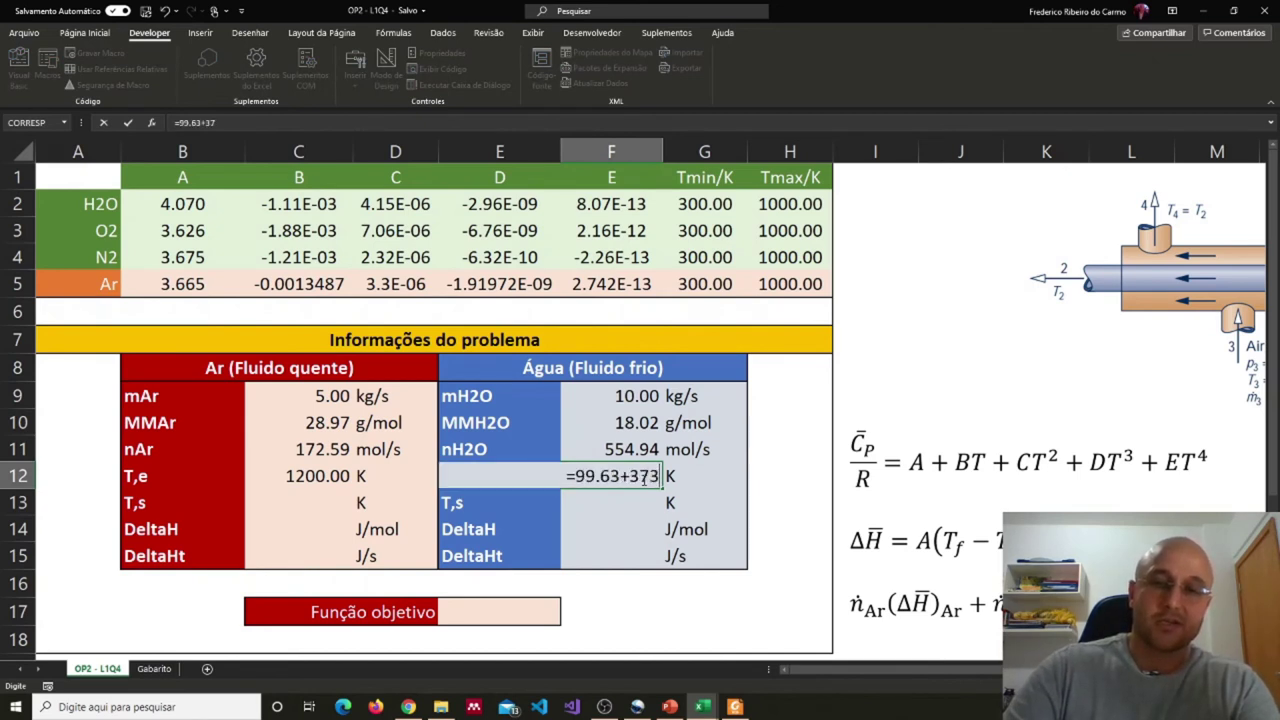
pyautogui.press('BackSpace')
pyautogui.press('BackSpace')
pyautogui.press('BackSpace')
pyautogui.write('27')
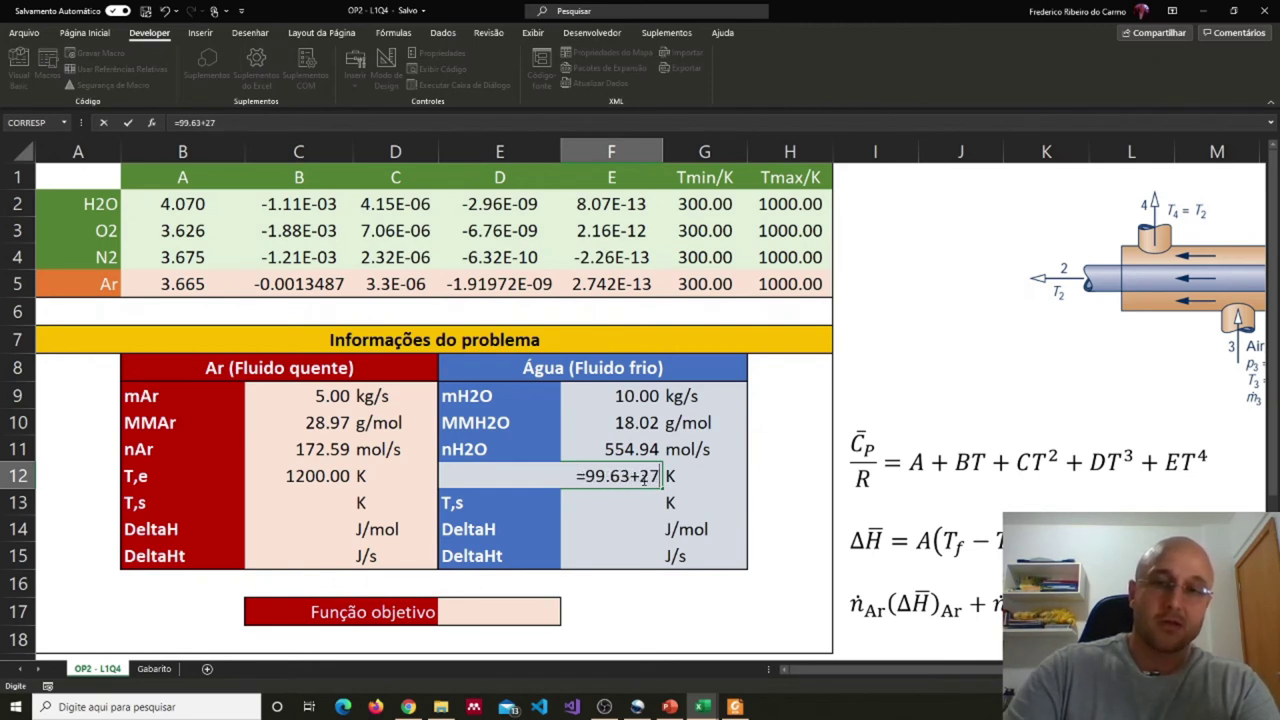
pyautogui.write('3.15')
pyautogui.hotkey('ctrl', 'Return')
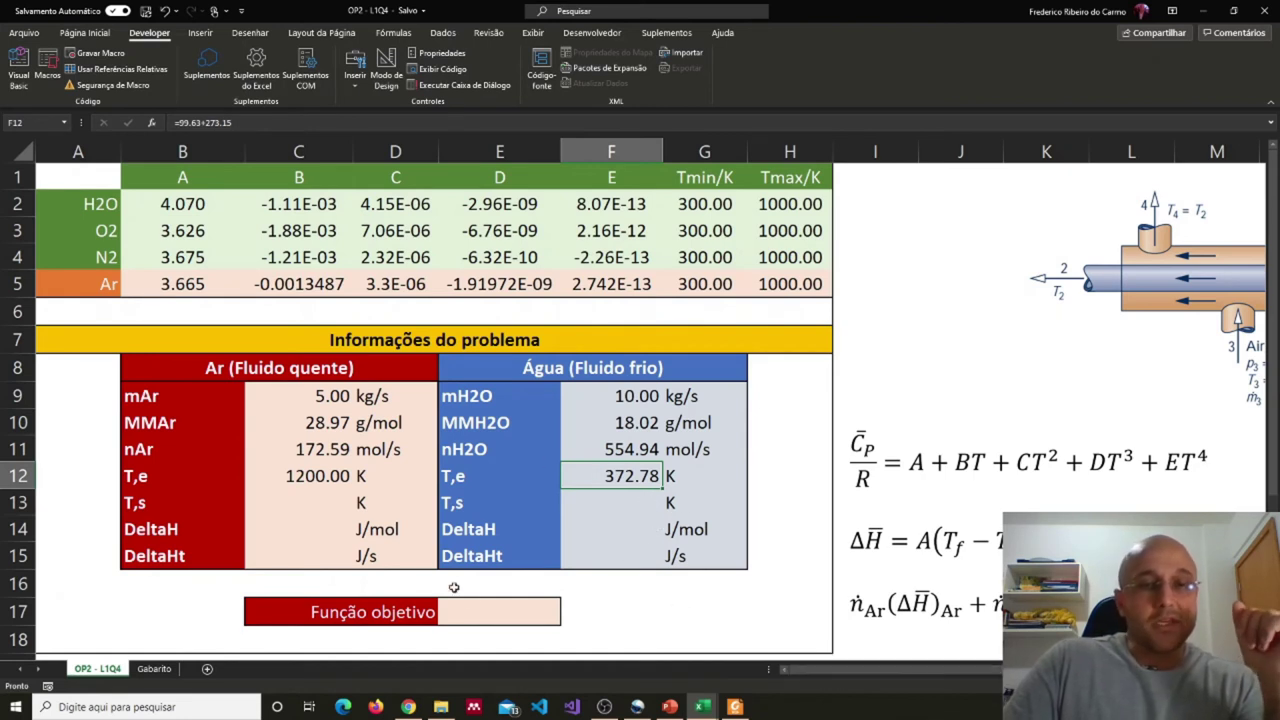
pyautogui.click(334, 500)
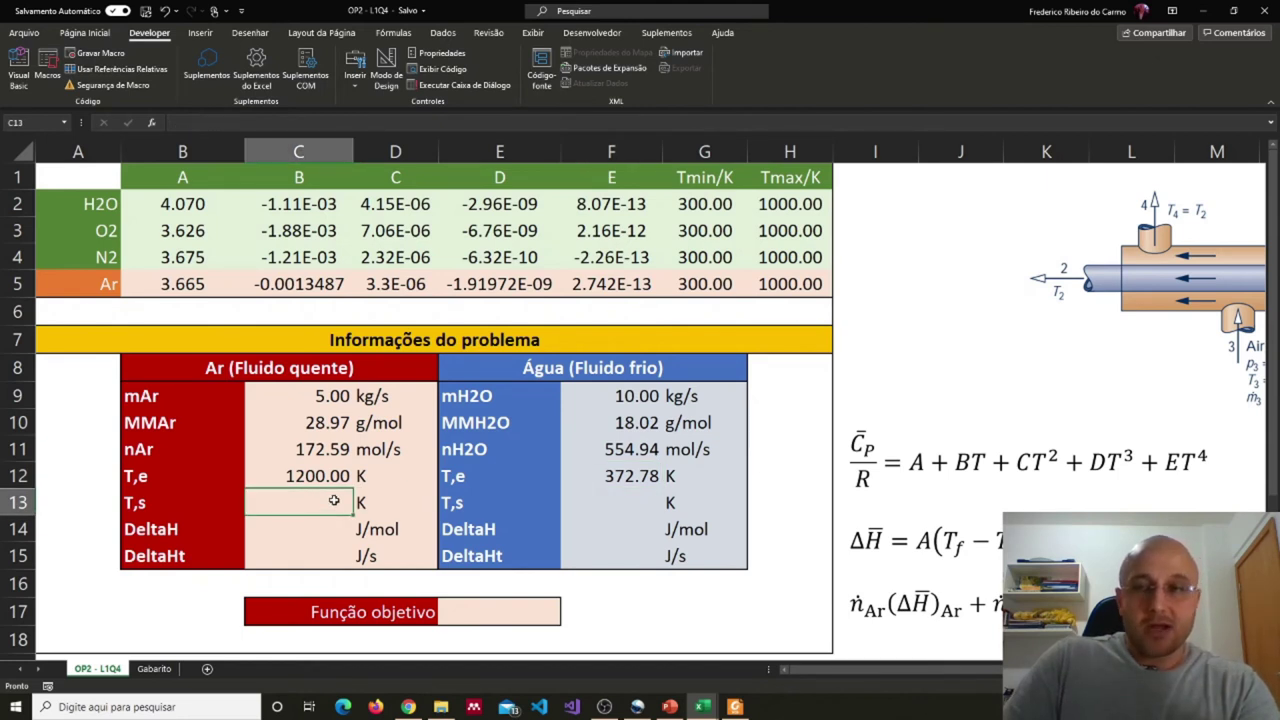
# Link the water outlet temperature T,s in cell F13 to the air outlet temperature with the formula =C13.
pyautogui.click(612, 502)
pyautogui.write('=')
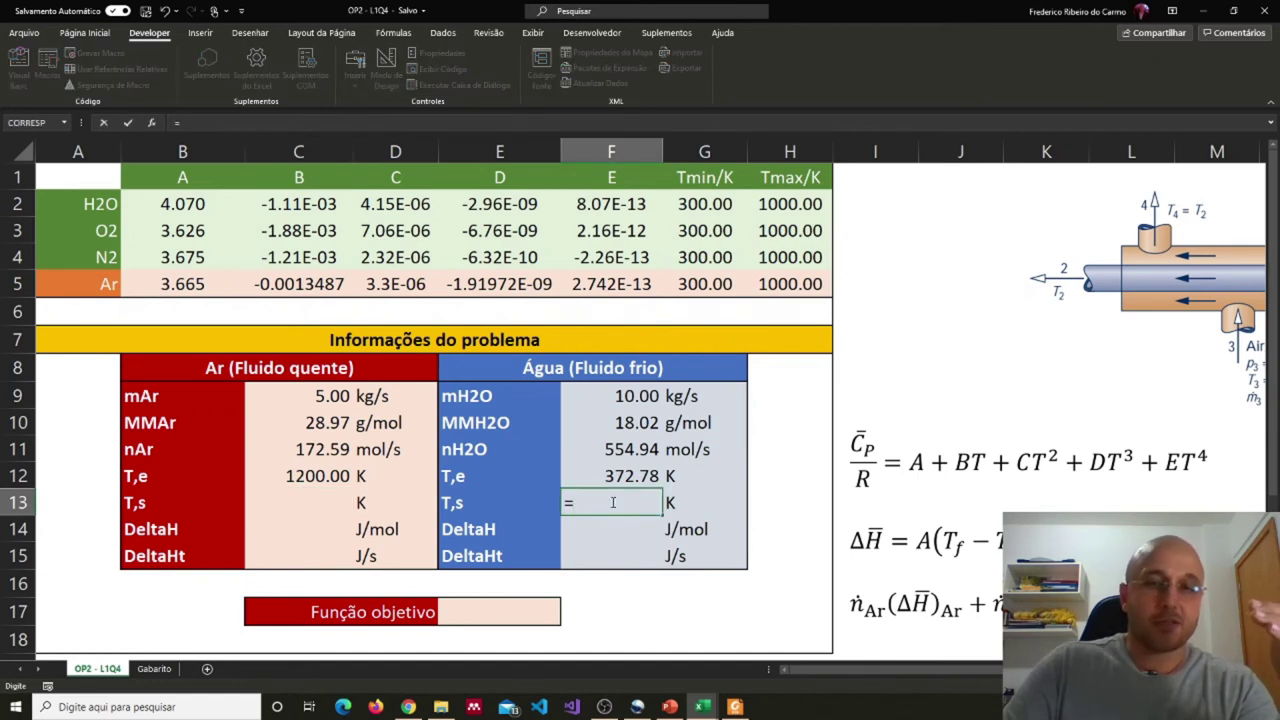
pyautogui.click(309, 504)
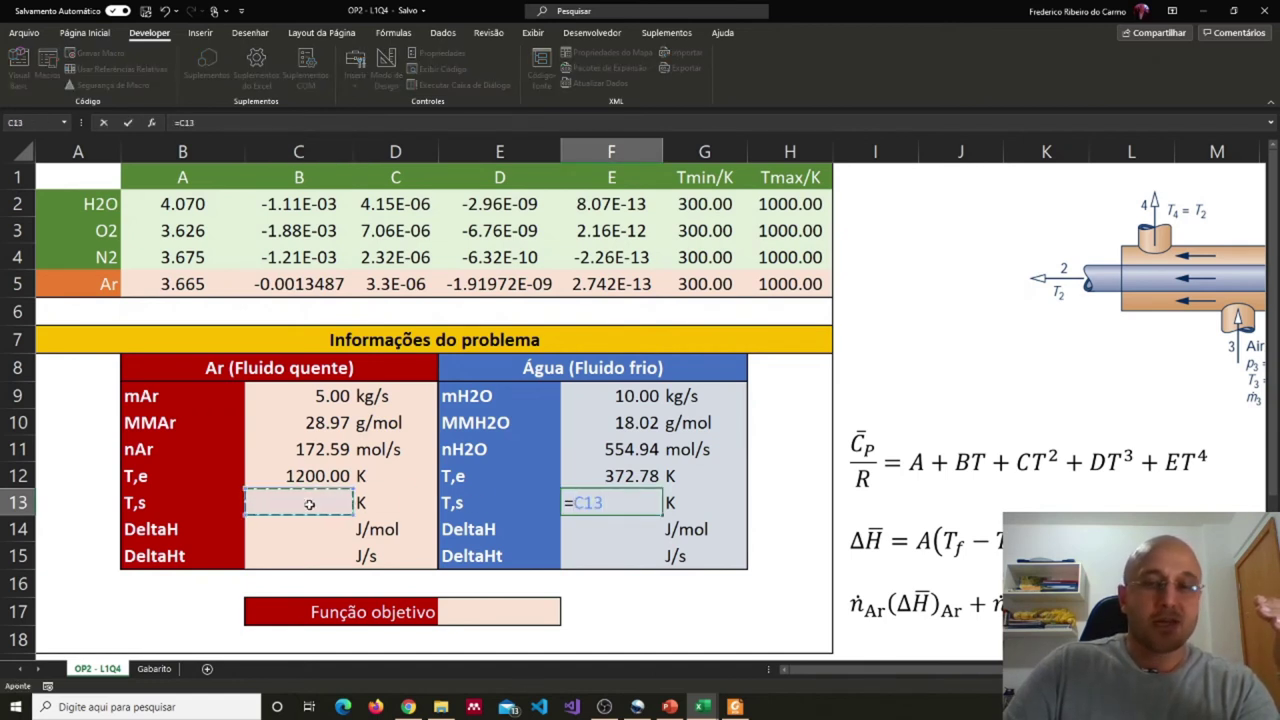
pyautogui.press('Return')
pyautogui.click(318, 506)
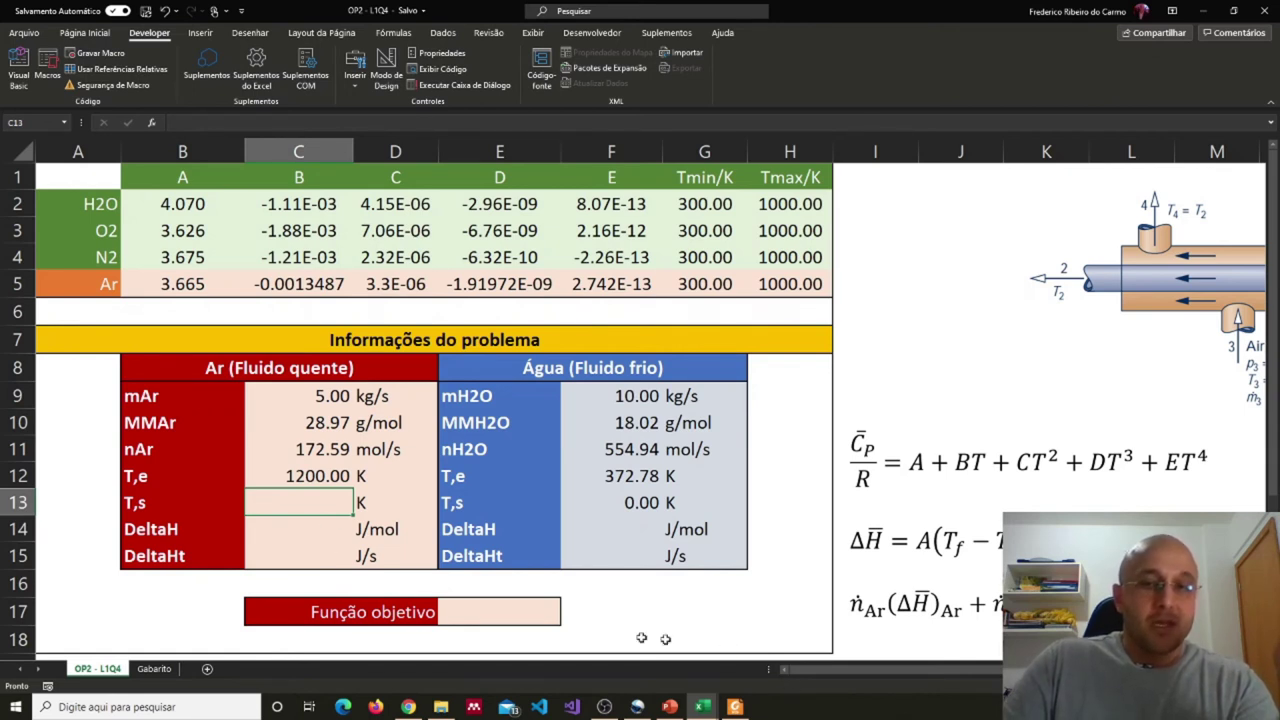
# Start the air DeltaH formula in cell C14 with the DeltaH function, using B5, C5, D5, E5 and F5 as coefficients A to E.
pyautogui.click(322, 529)
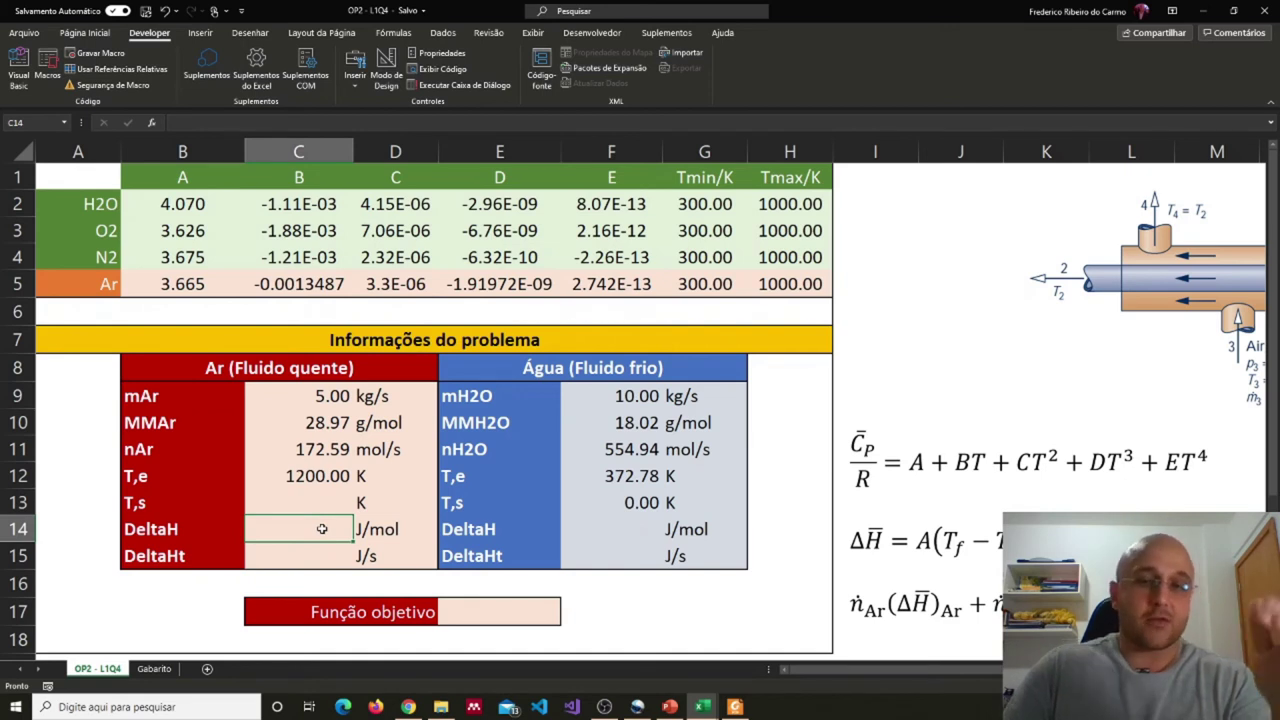
pyautogui.write('ltaH')
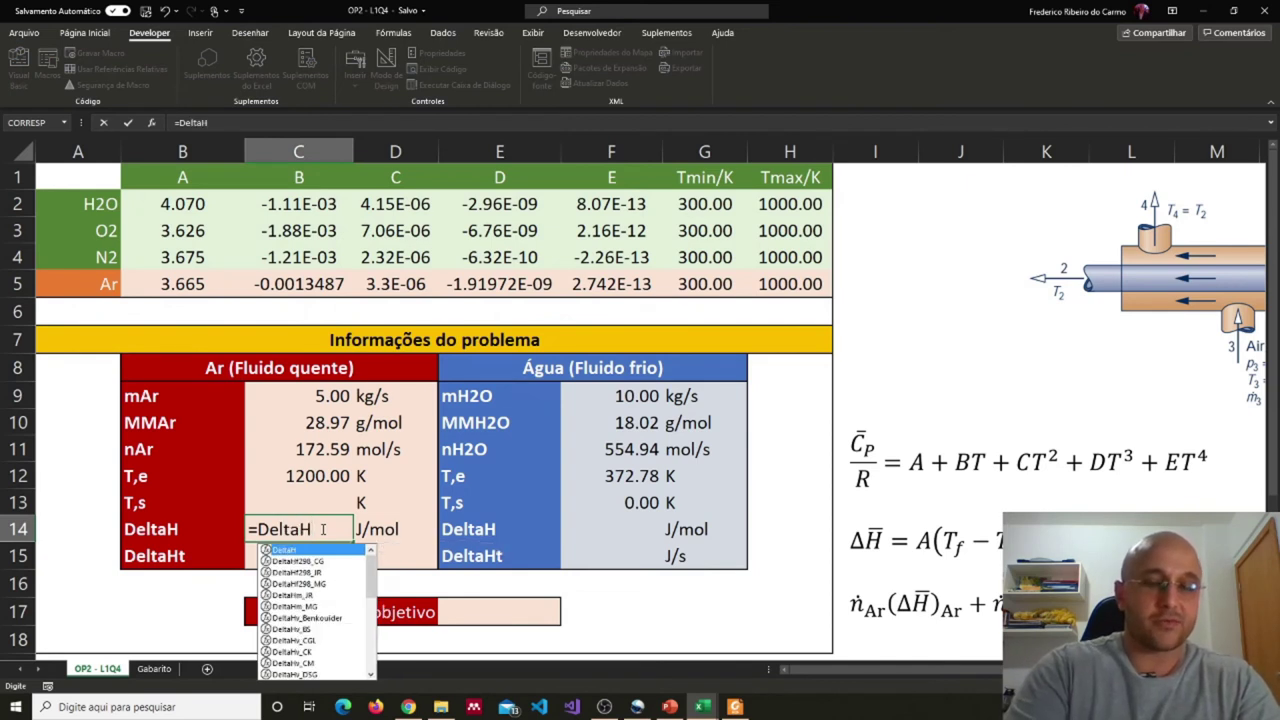
pyautogui.write('(')
pyautogui.hotkey('ctrl', 'shift', 'a')
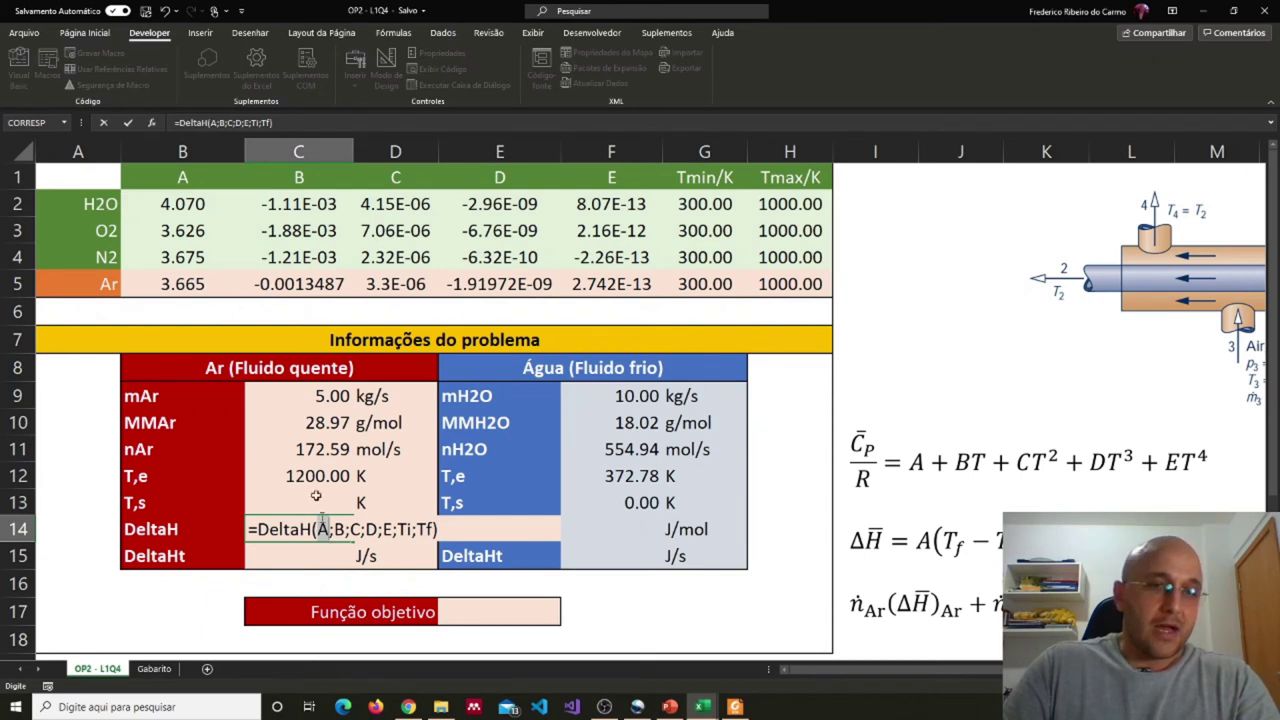
pyautogui.click(198, 285)
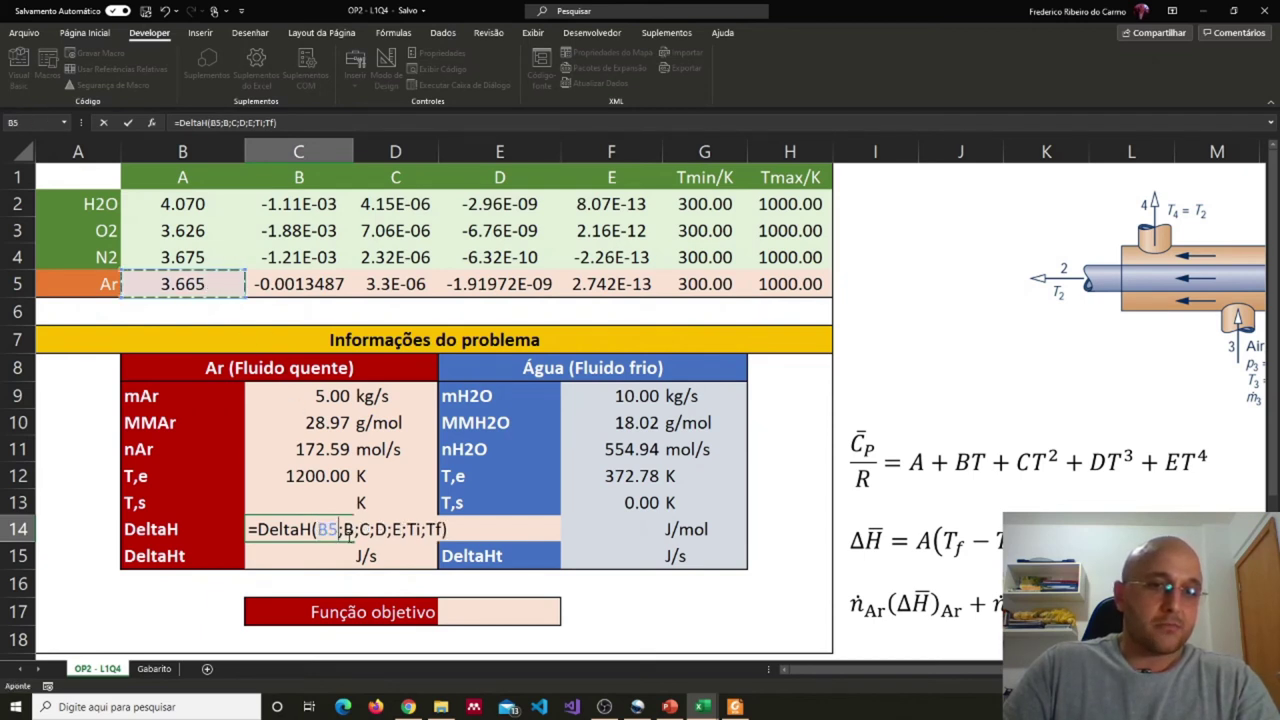
pyautogui.click(347, 532)
pyautogui.click(310, 285)
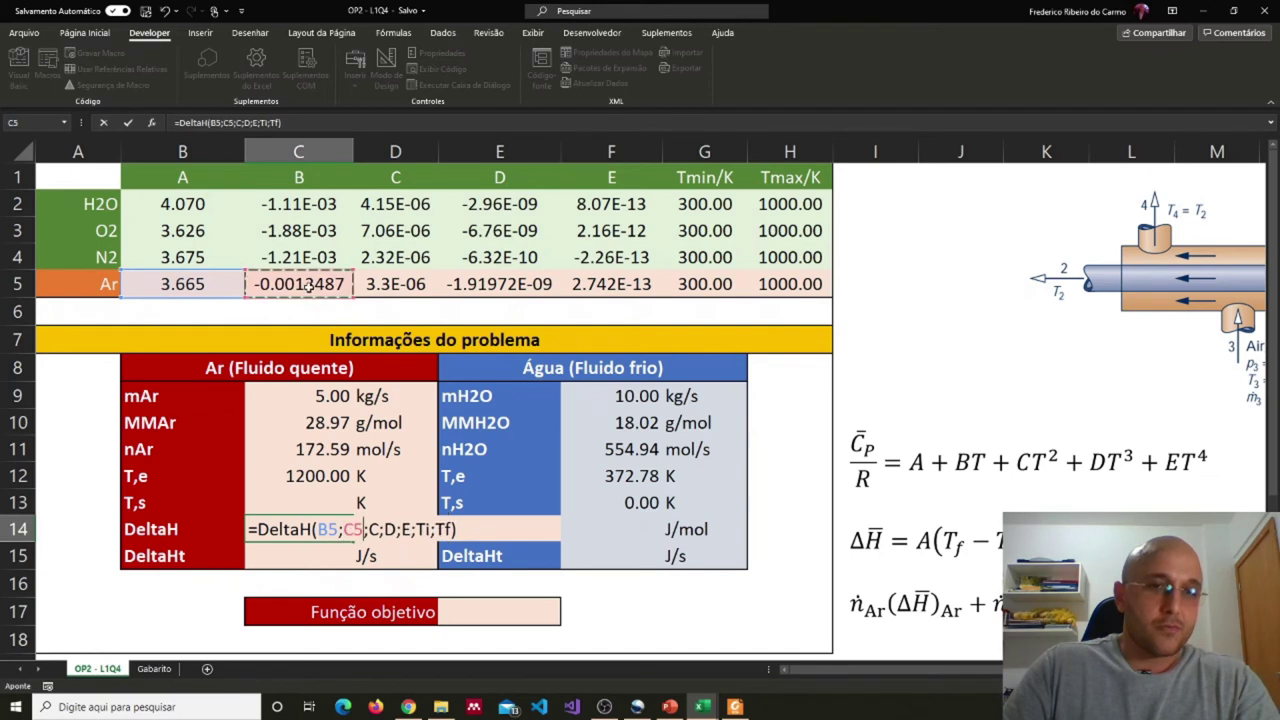
pyautogui.click(375, 530)
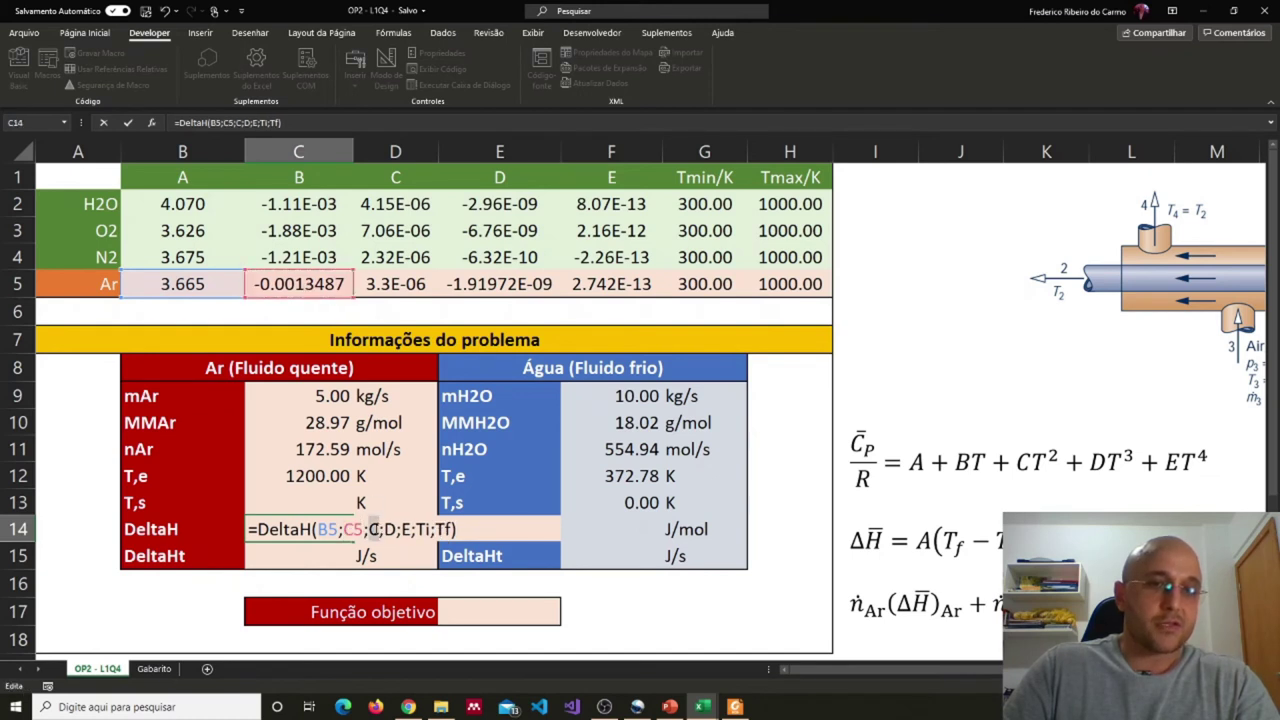
pyautogui.click(386, 290)
pyautogui.doubleClick(401, 530)
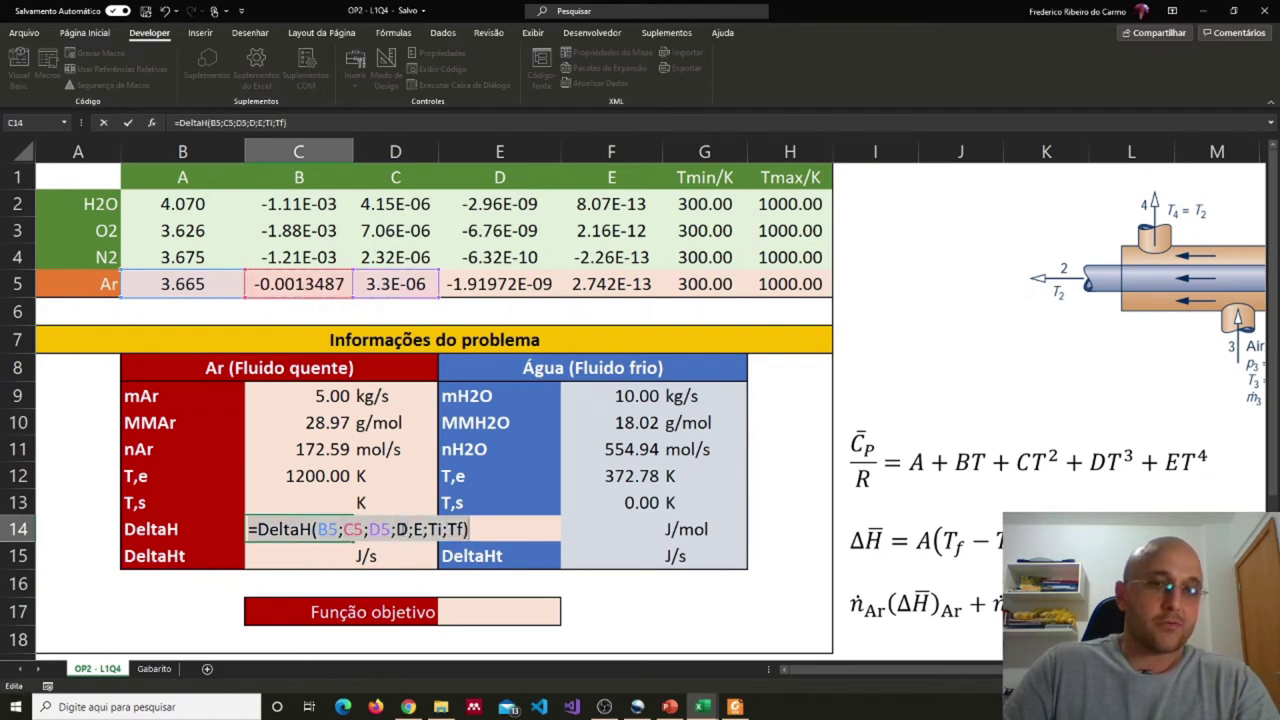
pyautogui.click(489, 292)
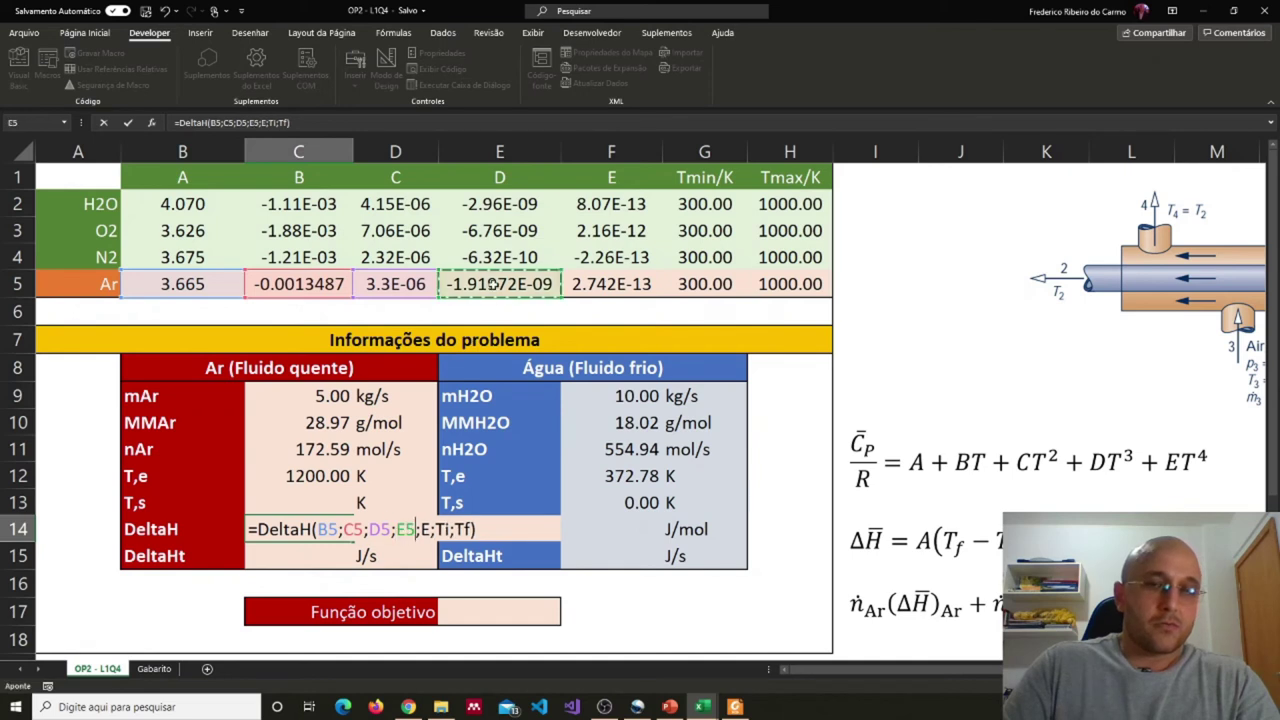
pyautogui.doubleClick(422, 530)
pyautogui.click(608, 288)
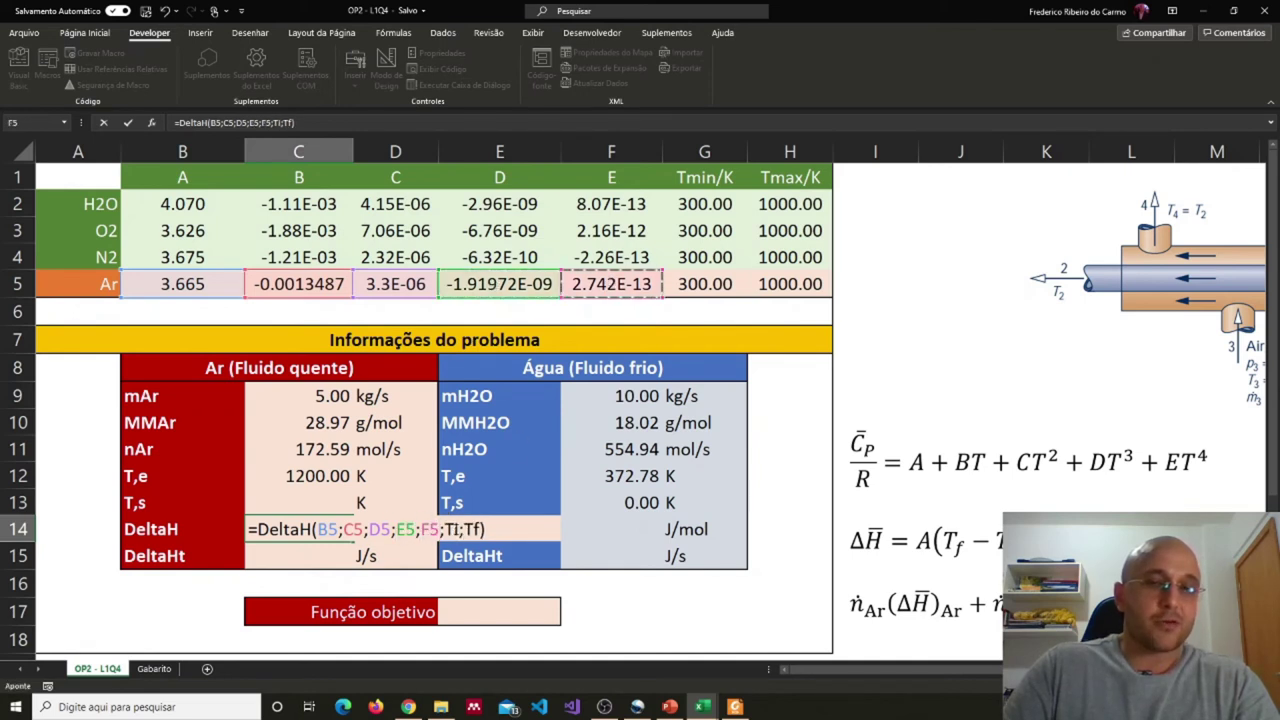
# Complete the air DeltaH formula in C14 with C12 as Ti and C13 as Tf.
pyautogui.doubleClick(452, 530)
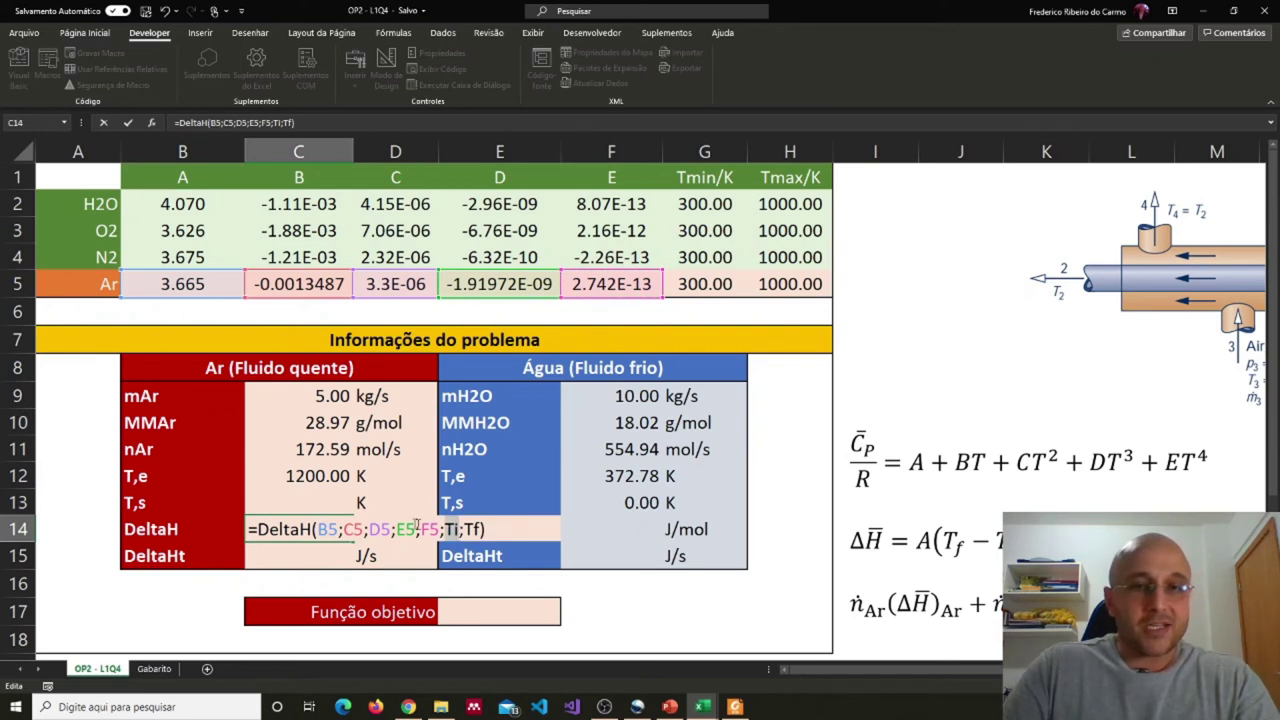
pyautogui.click(284, 478)
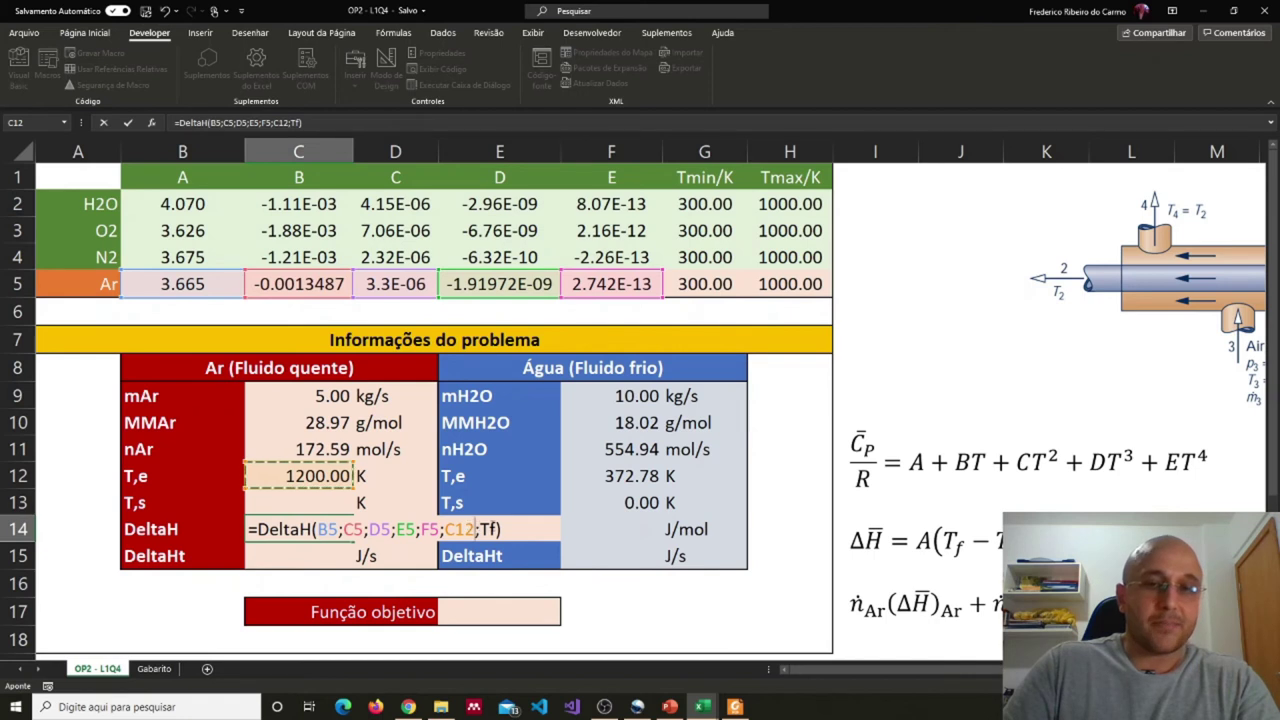
pyautogui.doubleClick(489, 529)
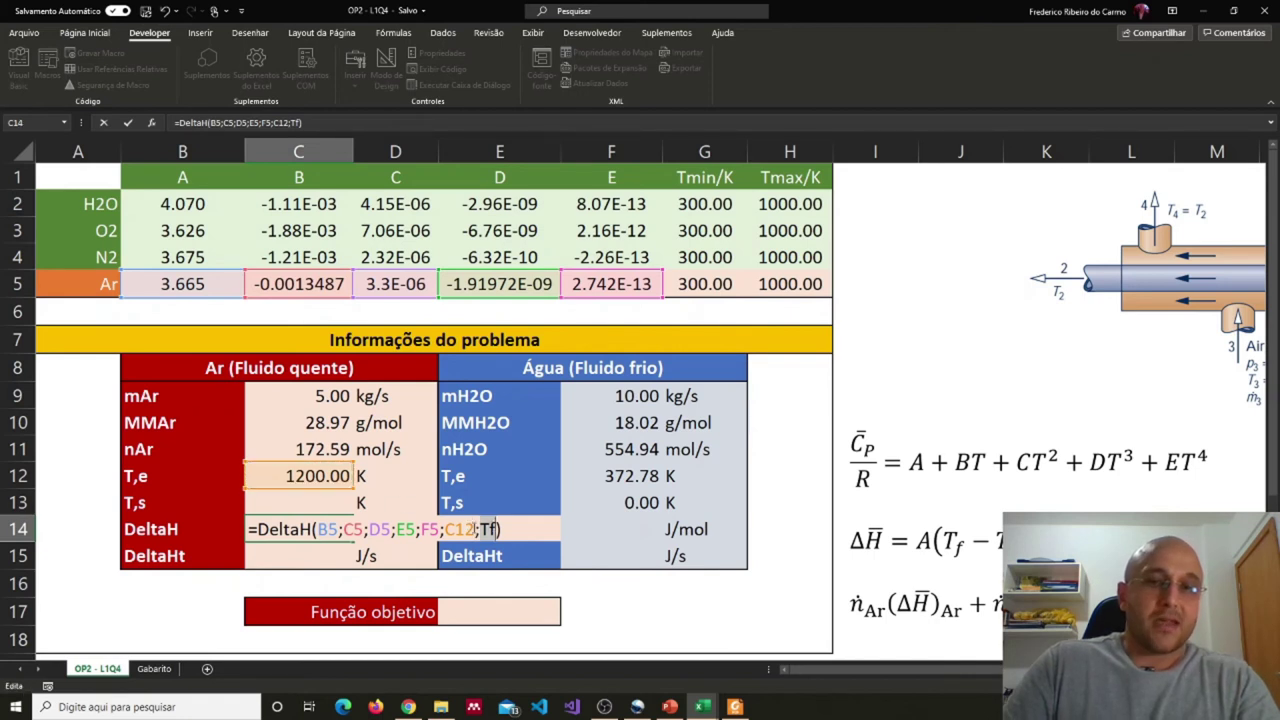
pyautogui.click(347, 503)
pyautogui.press('Return')
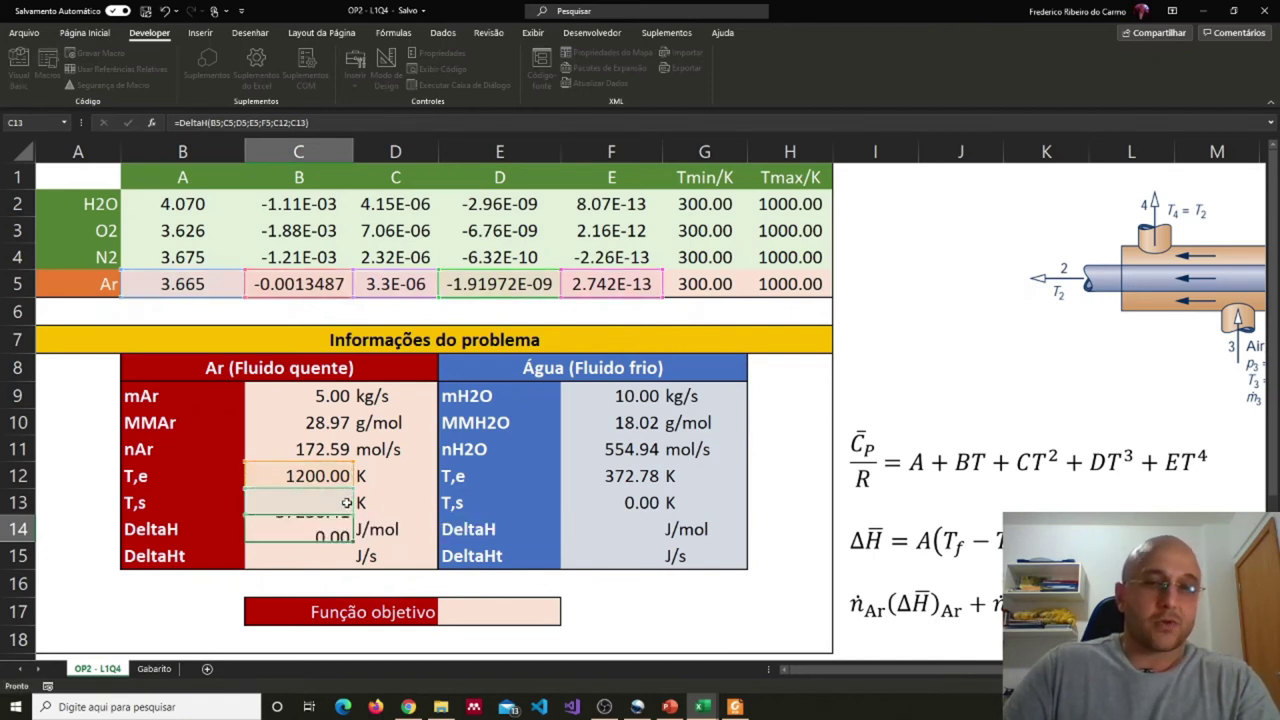
# Start the water DeltaH formula in cell F14 with the DeltaH function, using B2, C2, D2, E2 and F2 as coefficients A to E.
pyautogui.click(589, 536)
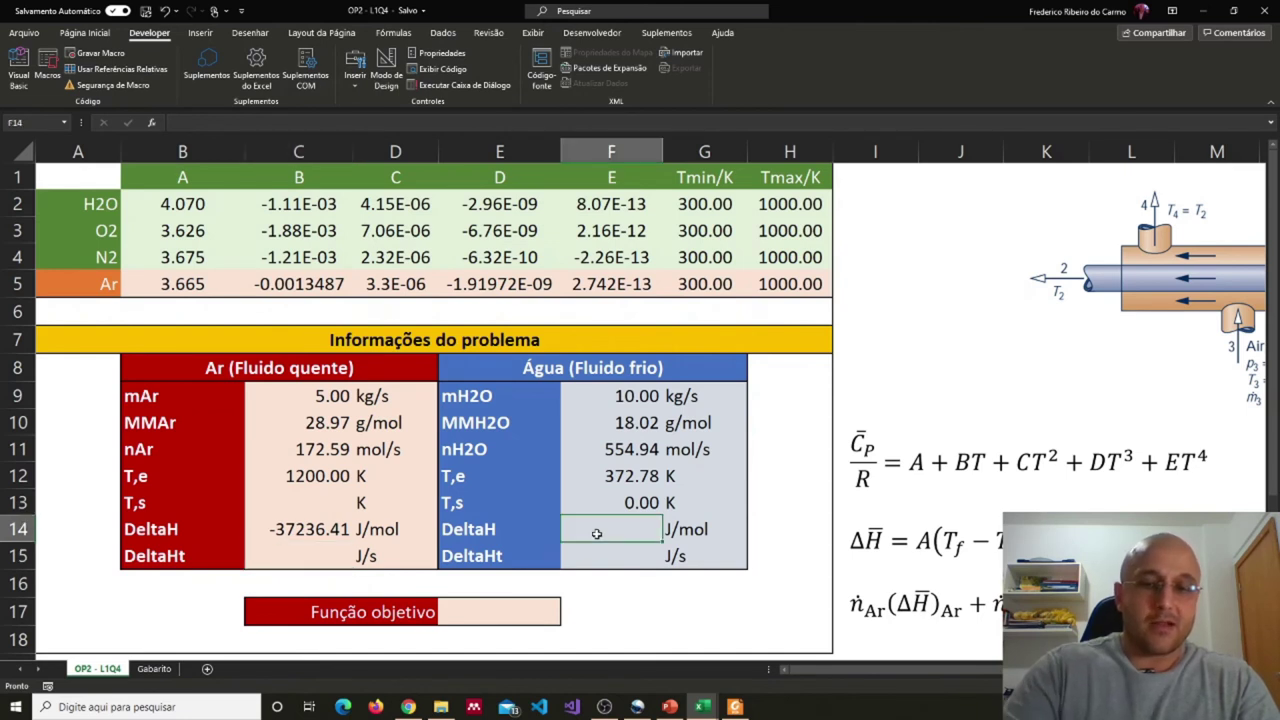
pyautogui.write('=Deltah')
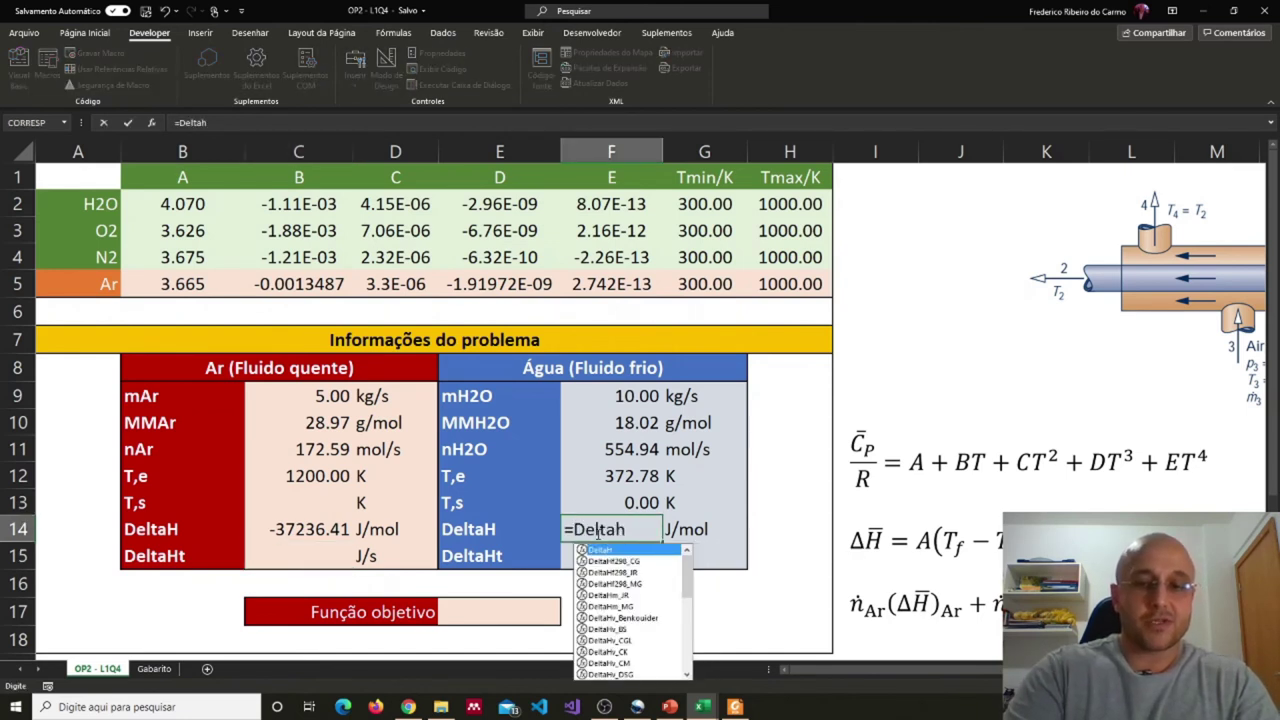
pyautogui.write('(A;B;C;D;E;Ti;Tf)')
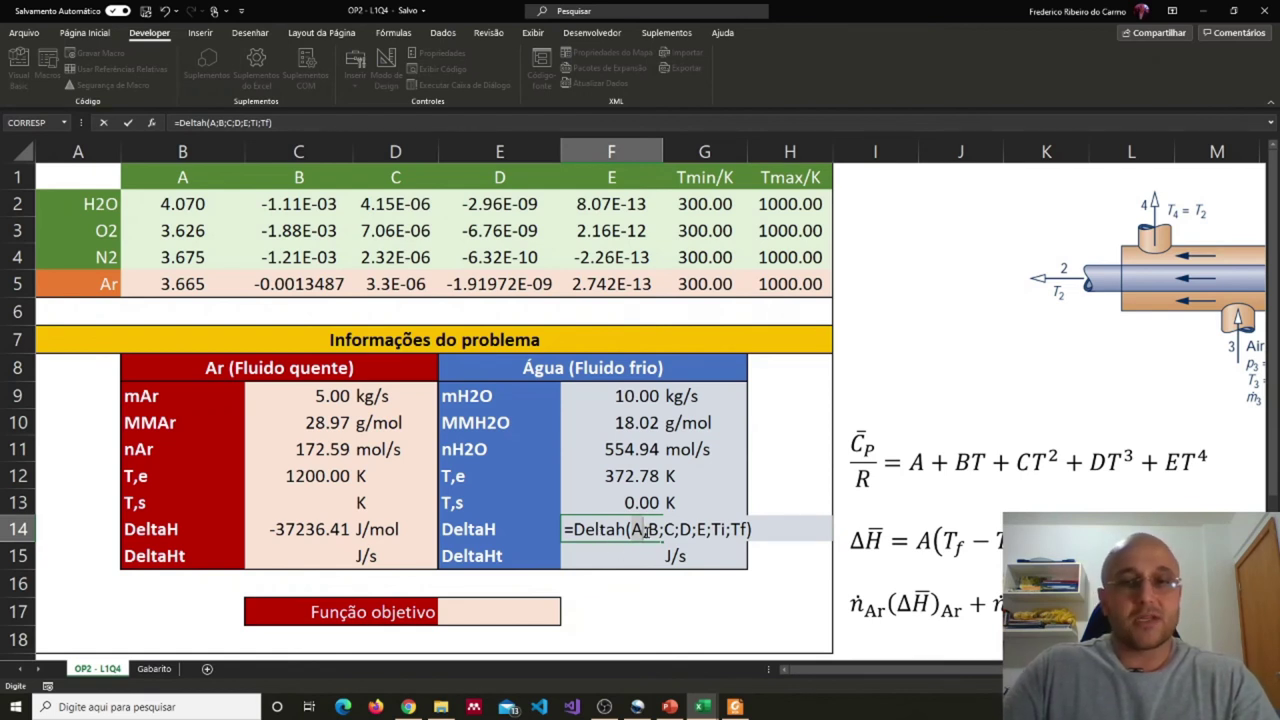
pyautogui.click(637, 529)
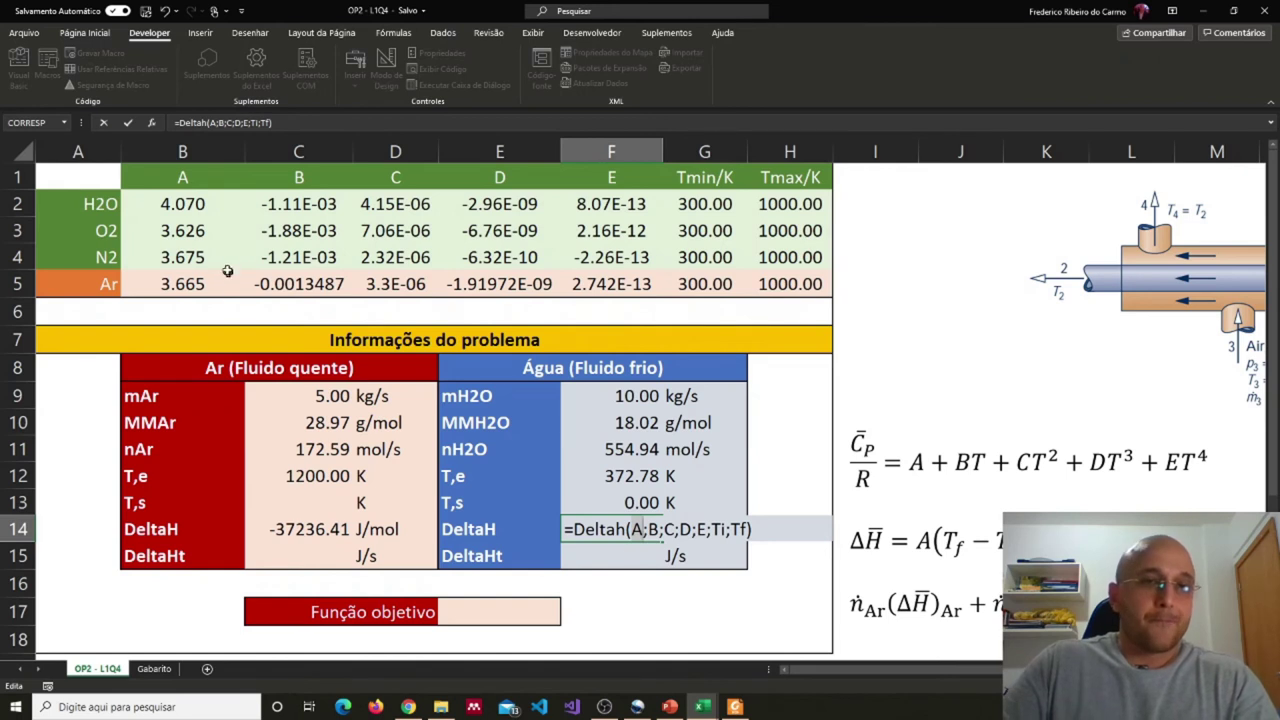
pyautogui.click(192, 208)
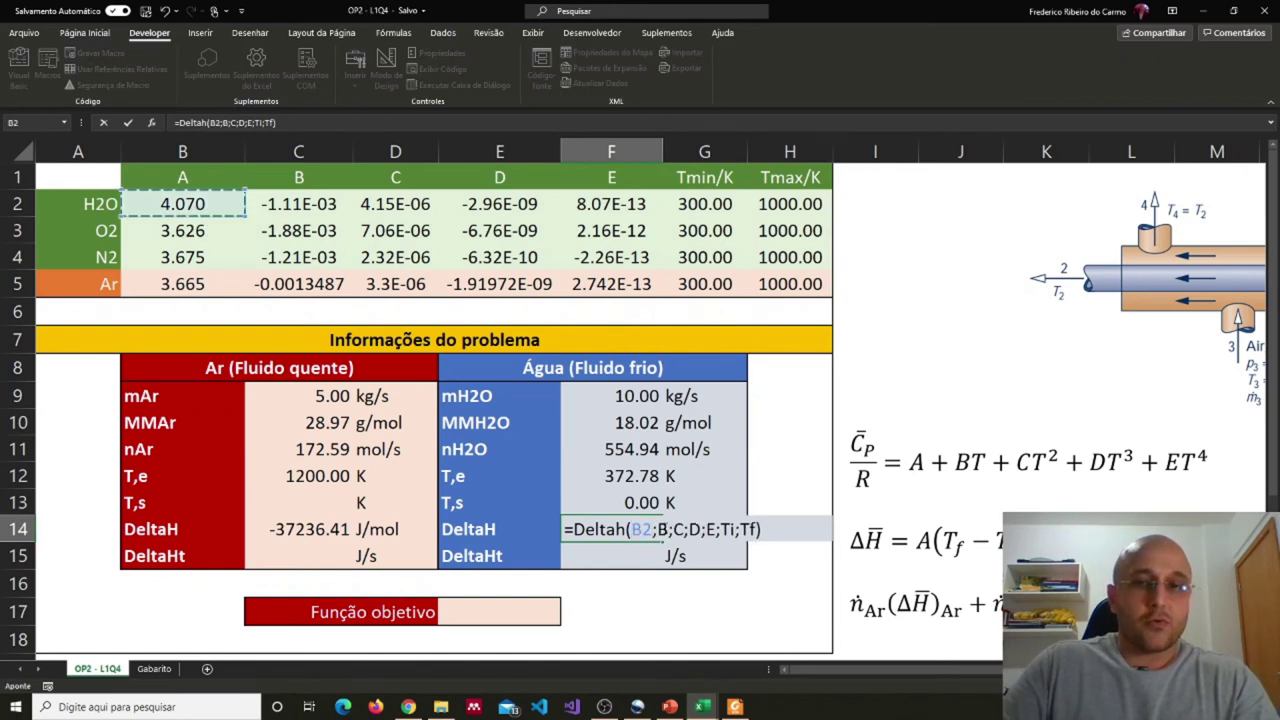
pyautogui.doubleClick(662, 529)
pyautogui.click(278, 200)
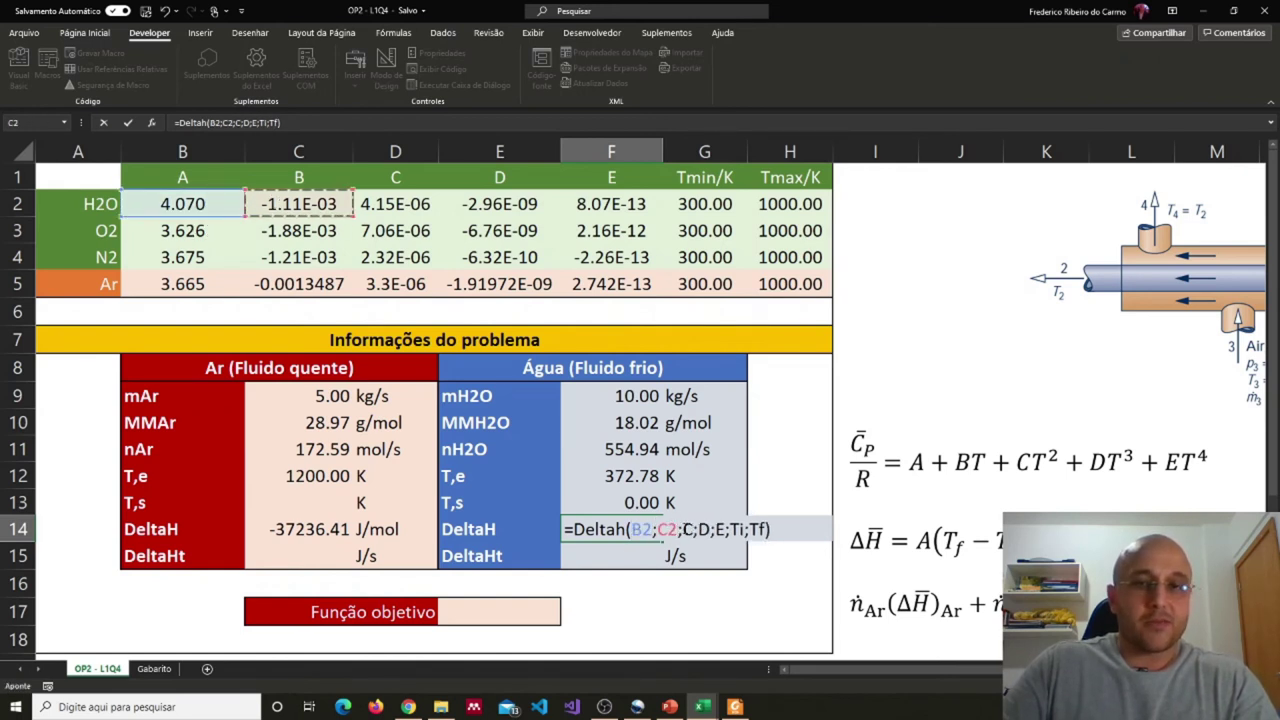
pyautogui.doubleClick(688, 529)
pyautogui.click(406, 208)
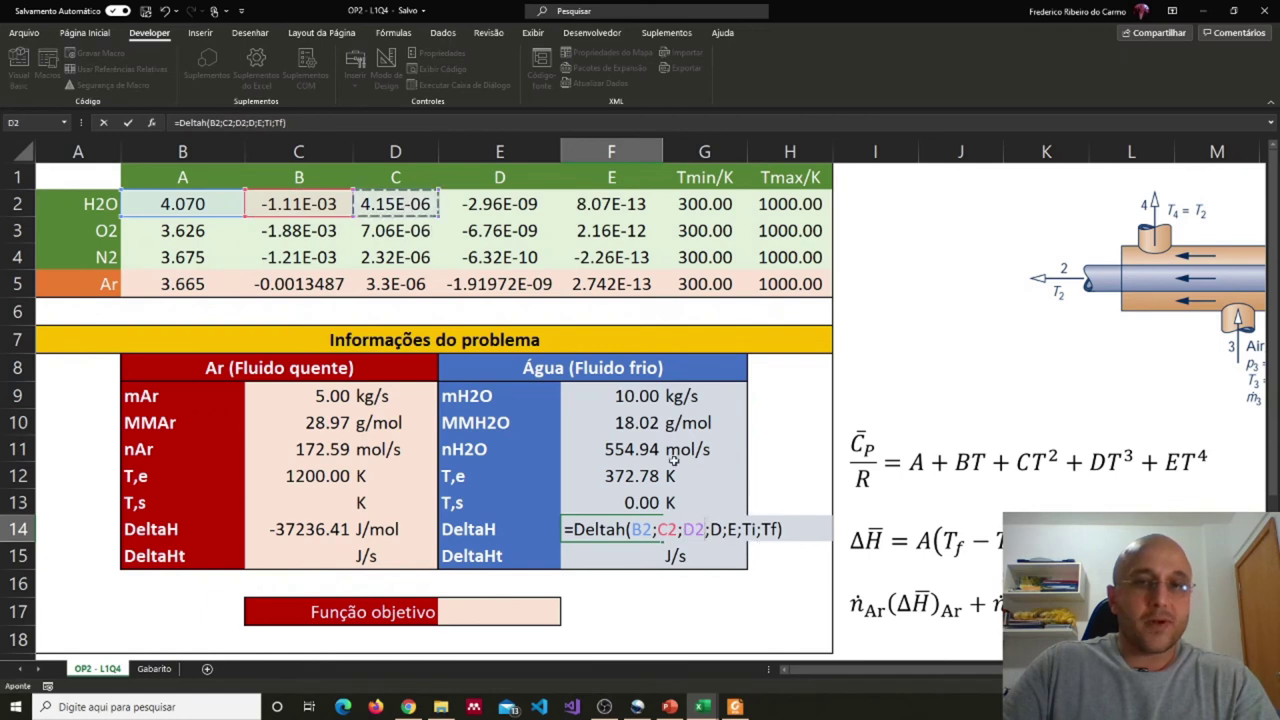
pyautogui.doubleClick(716, 529)
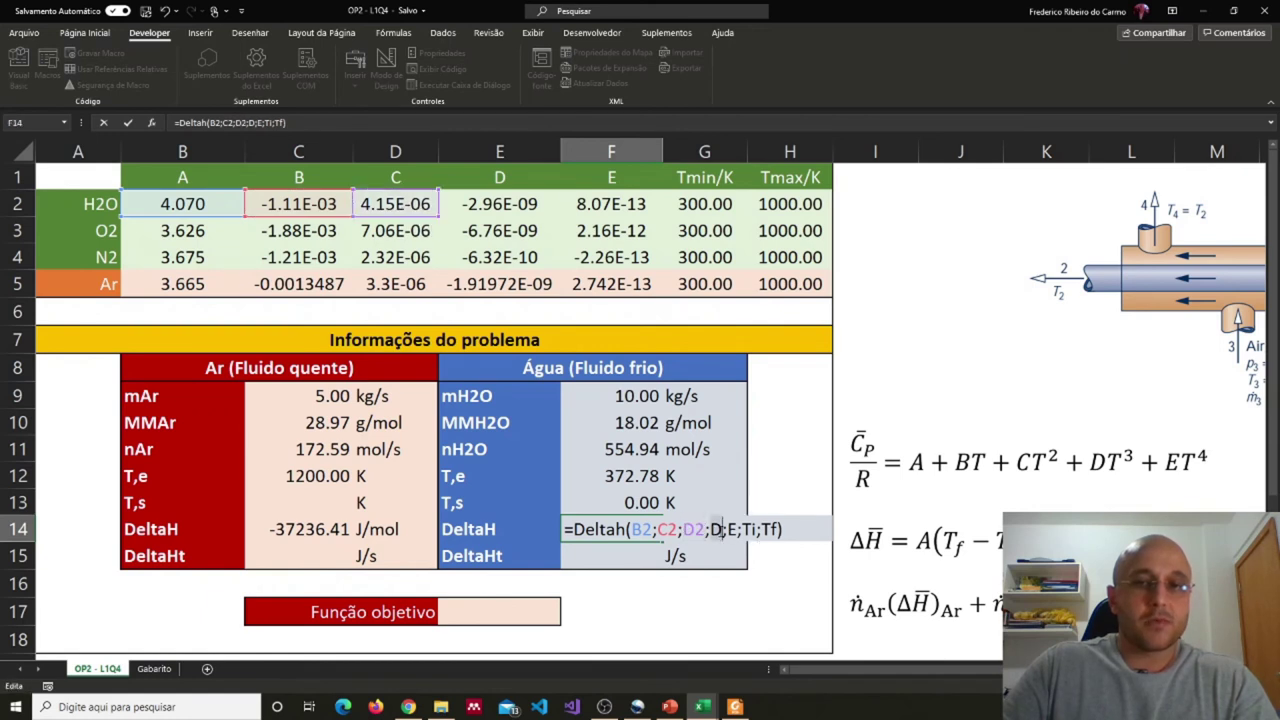
pyautogui.click(540, 205)
pyautogui.doubleClick(738, 530)
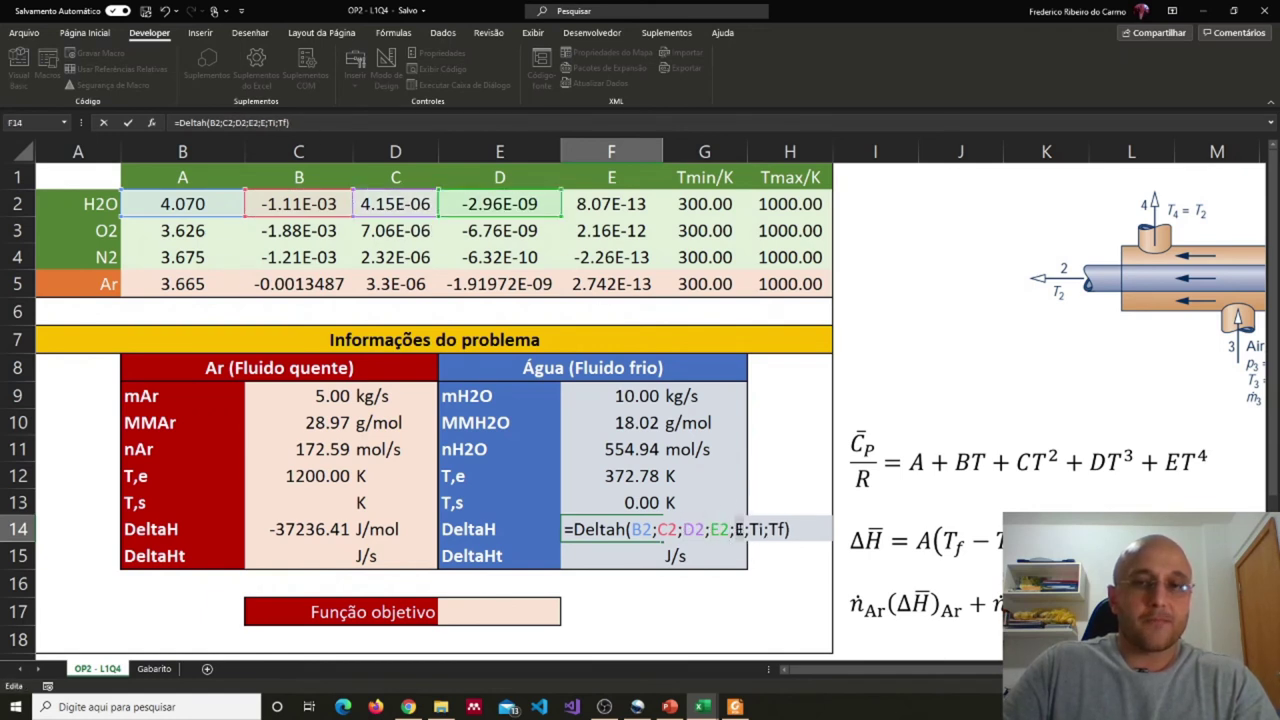
pyautogui.click(612, 205)
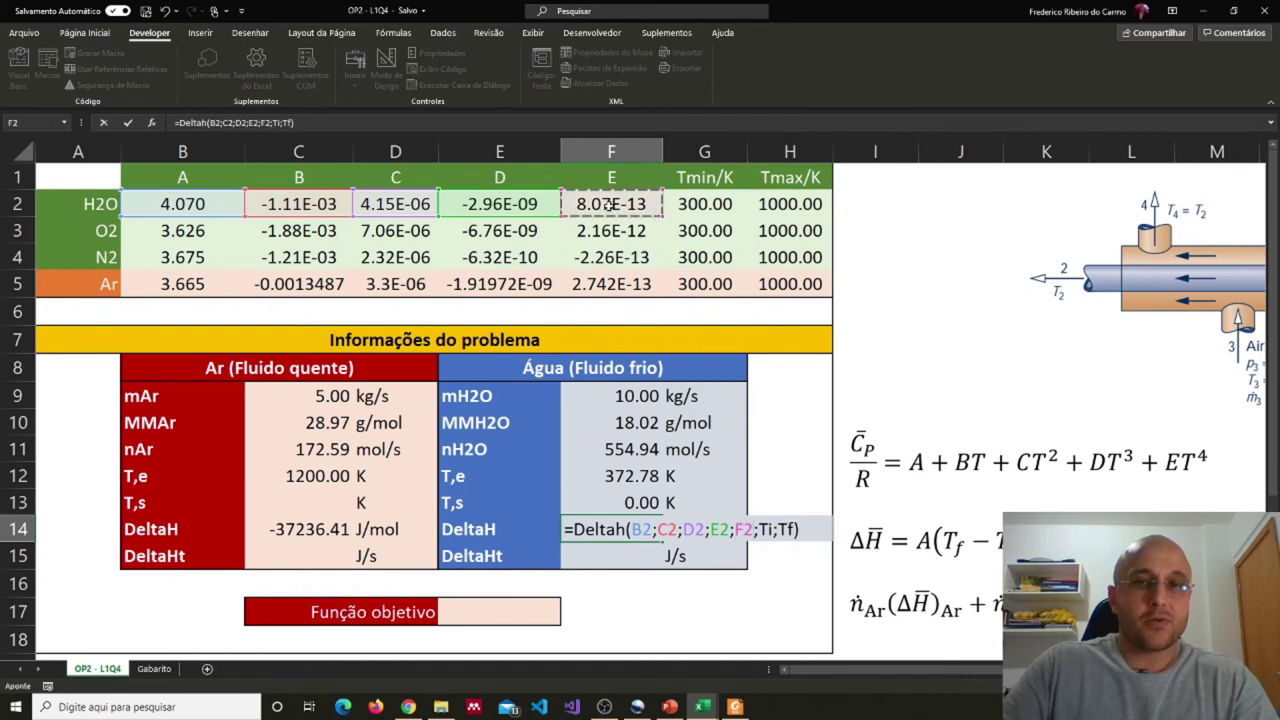
# Complete the water DeltaH formula in F14 with F12 as Ti and F13 as Tf.
pyautogui.doubleClick(766, 530)
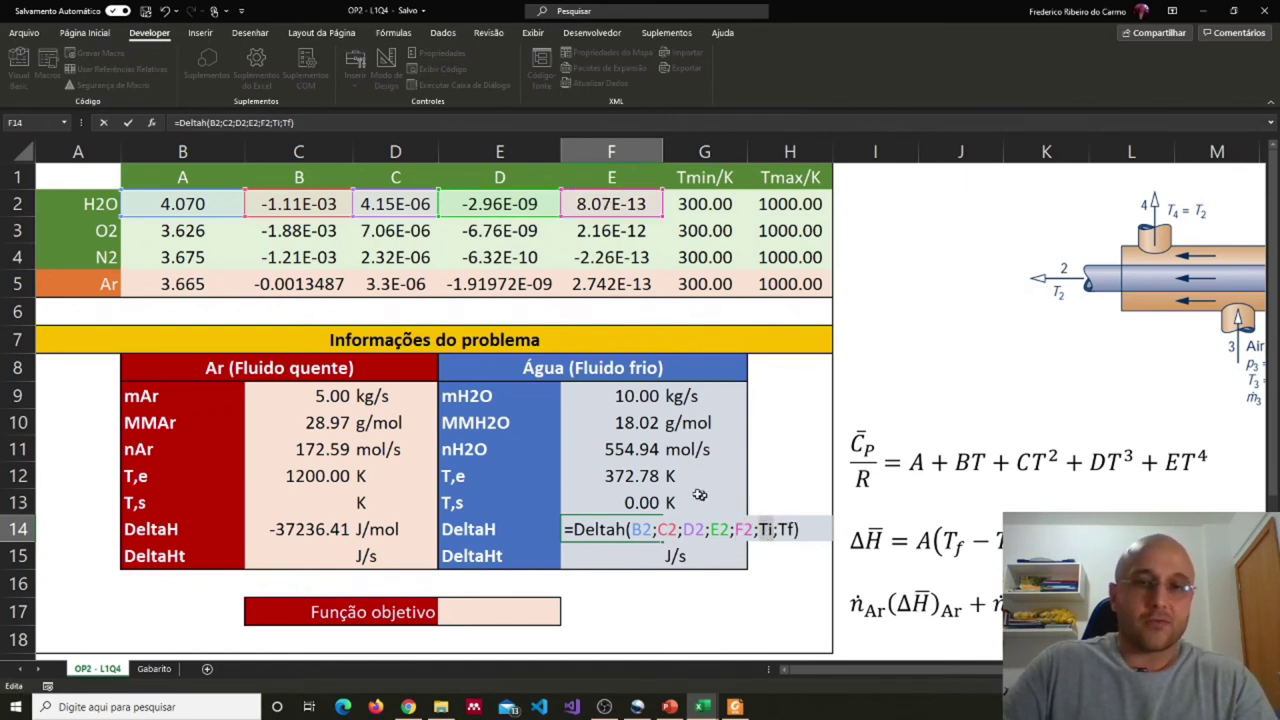
pyautogui.click(640, 476)
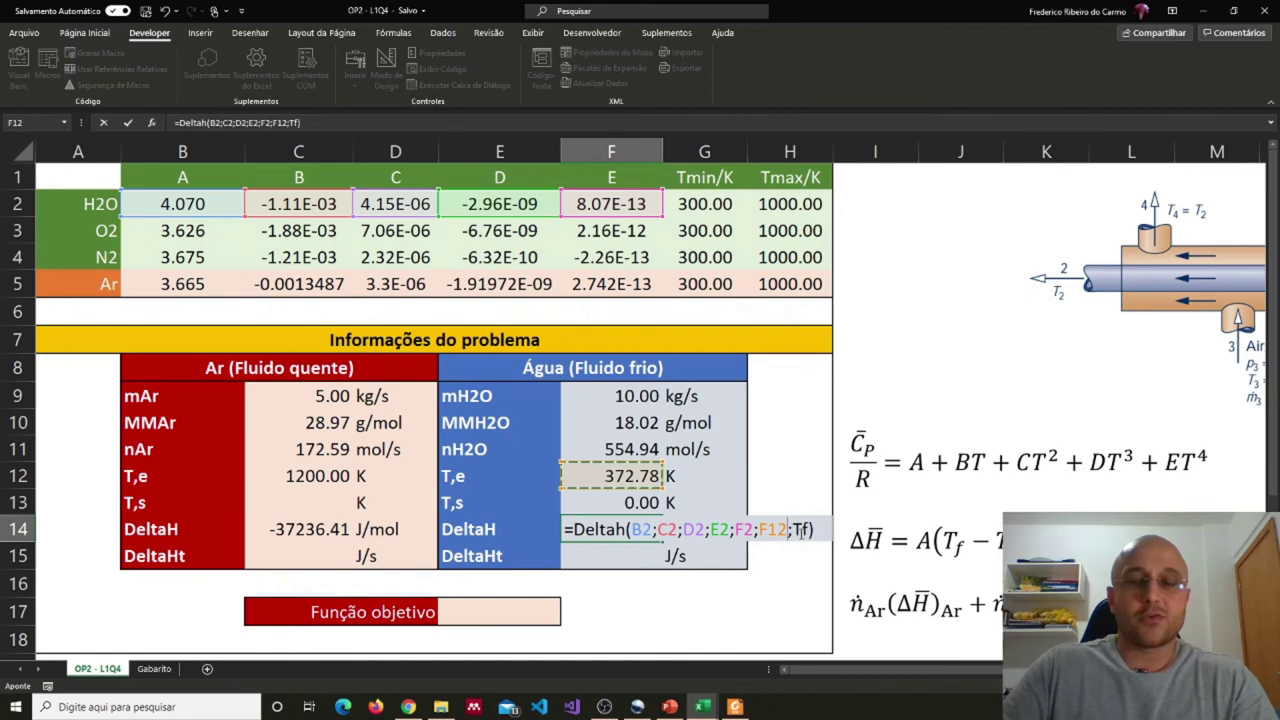
pyautogui.doubleClick(800, 530)
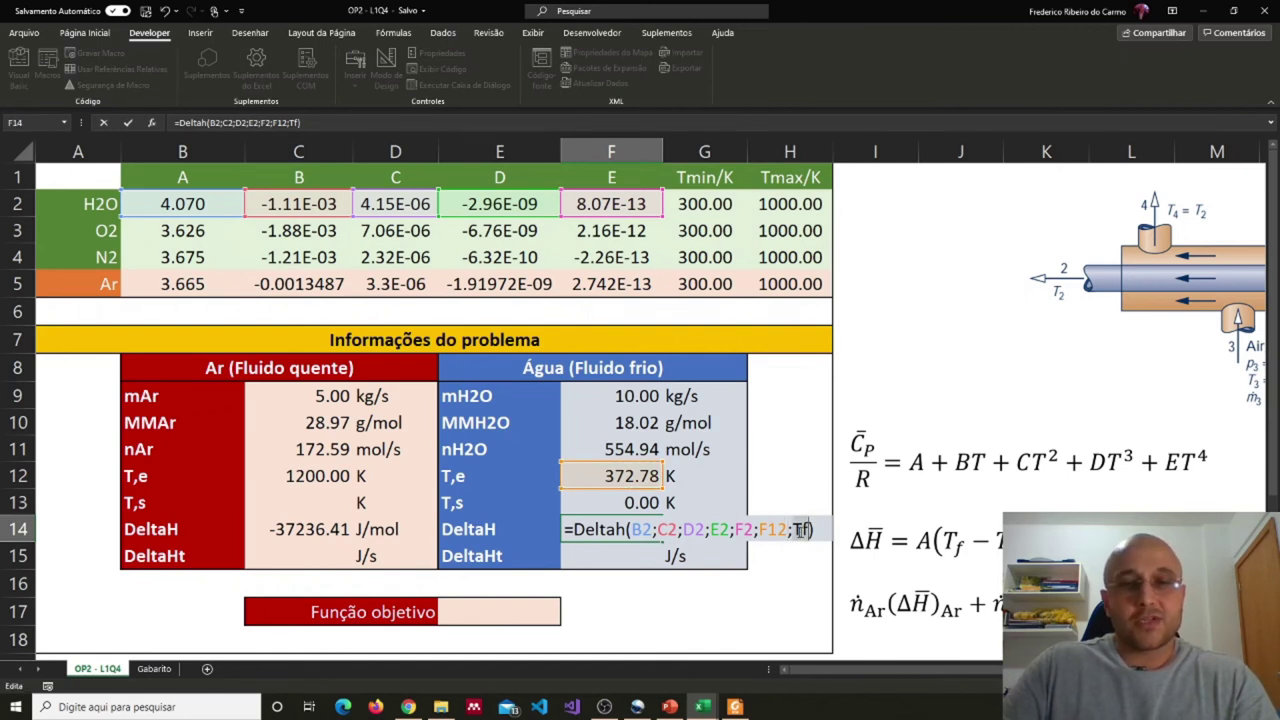
pyautogui.click(612, 502)
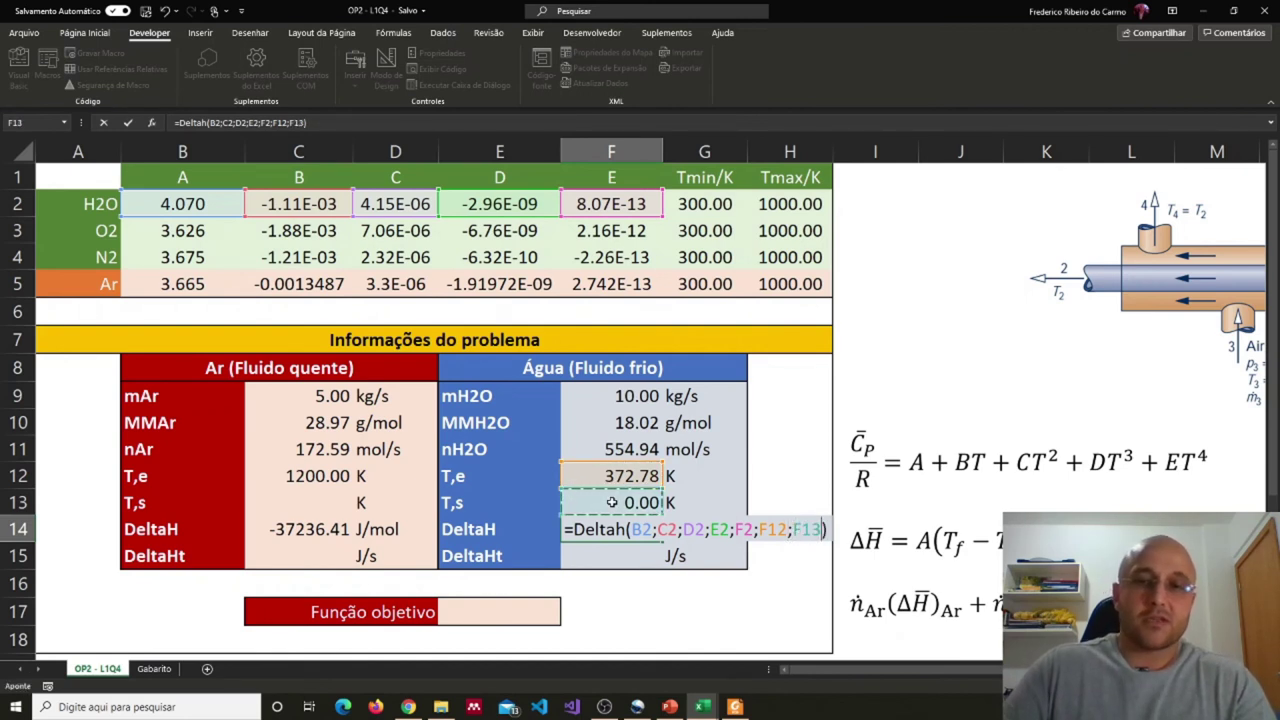
pyautogui.press('Return')
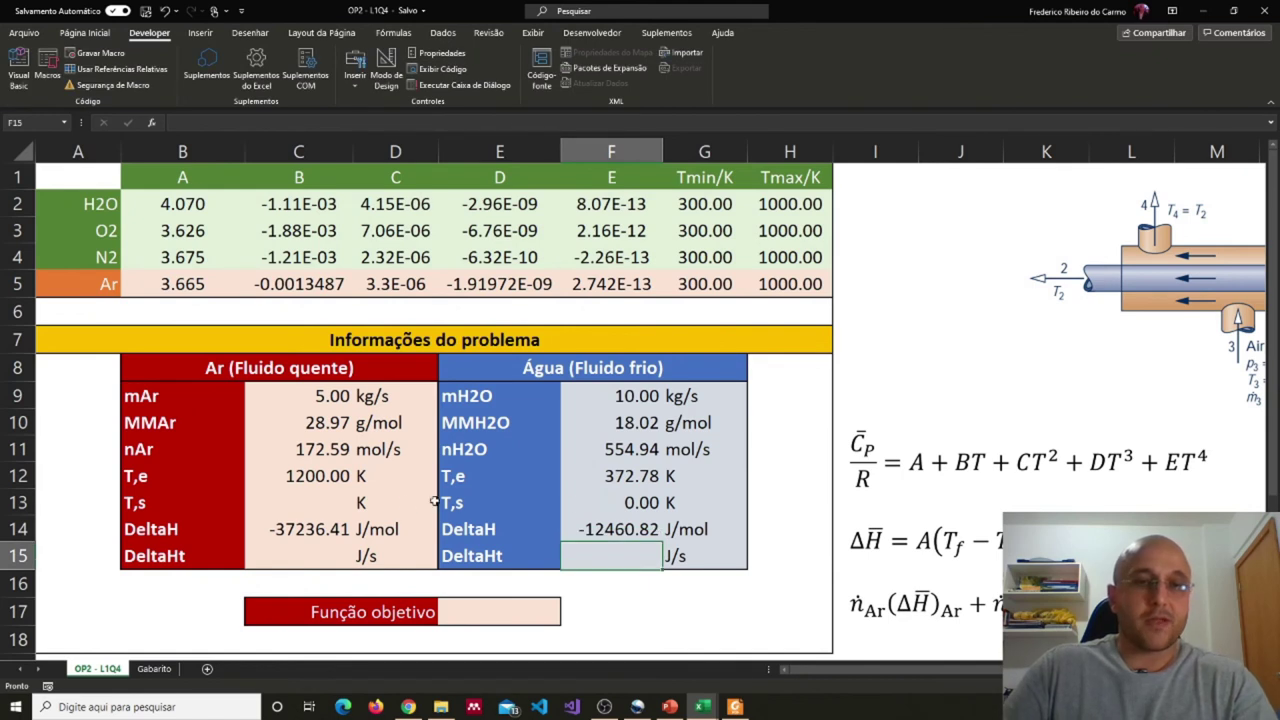
# Calculate the air DeltaHt in cell C15 as nAr times DeltaH with the formula =C11*C14.
pyautogui.doubleClick(328, 557)
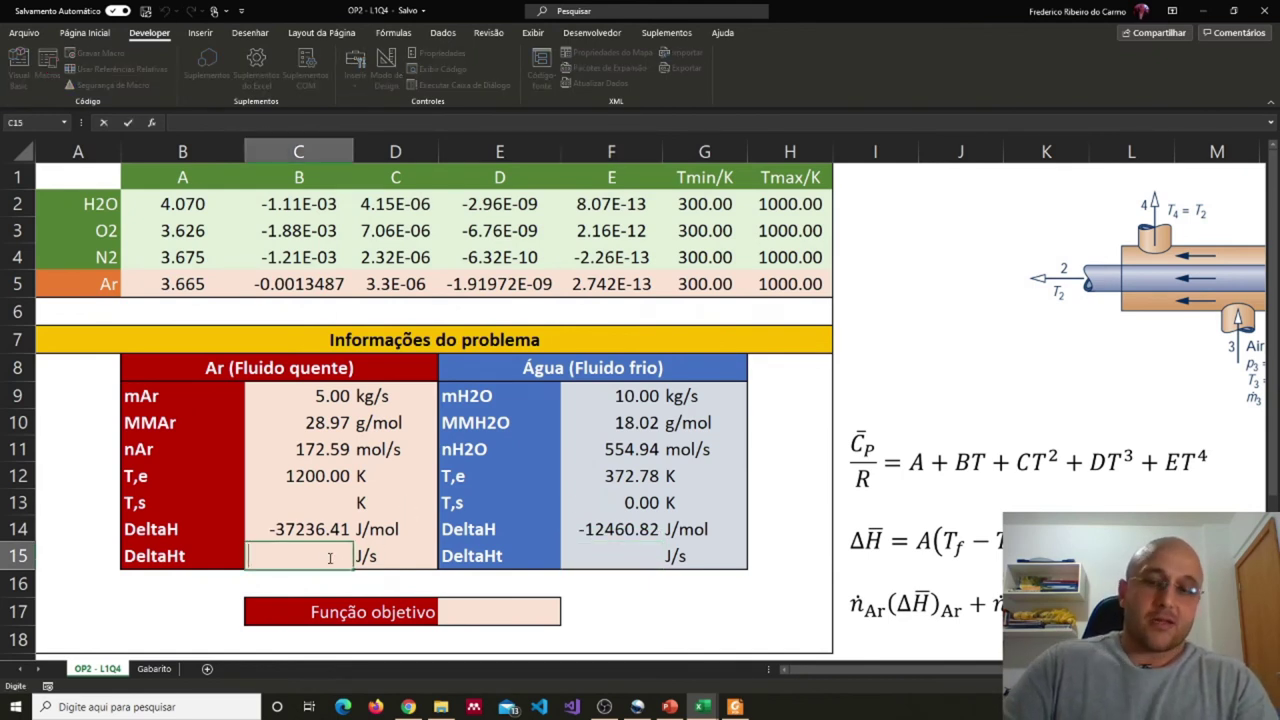
pyautogui.write('=')
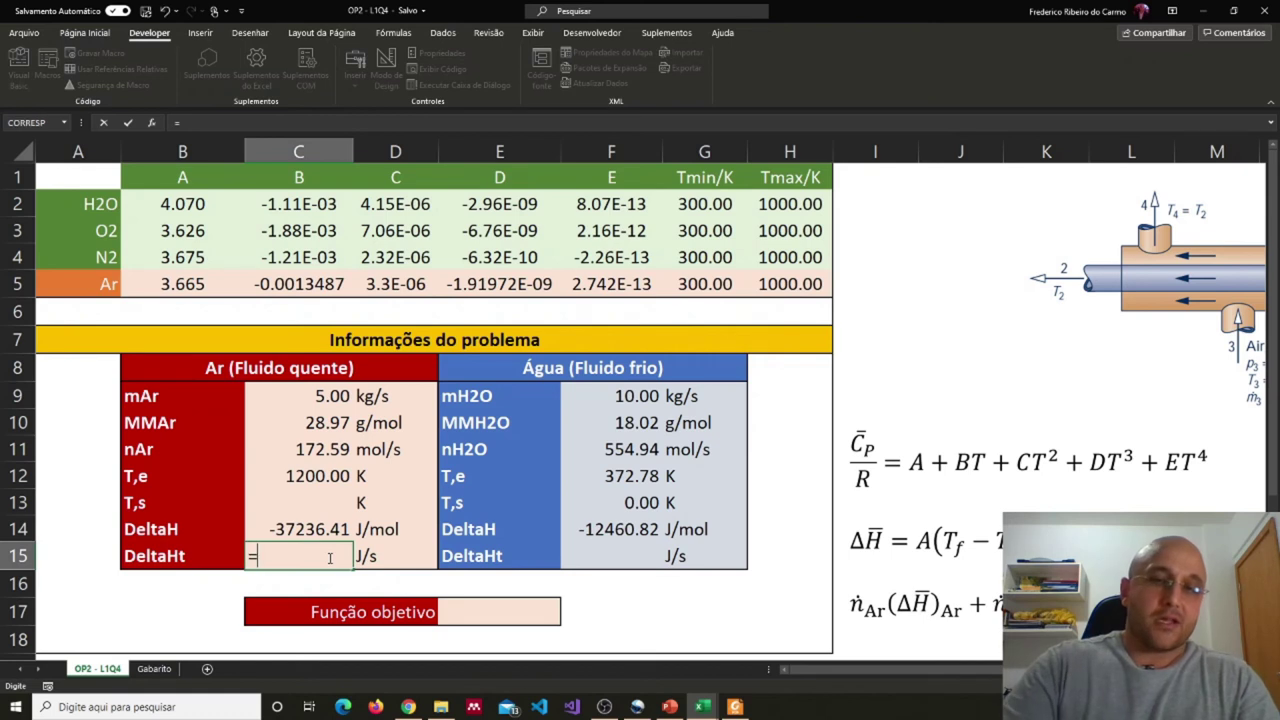
pyautogui.click(299, 455)
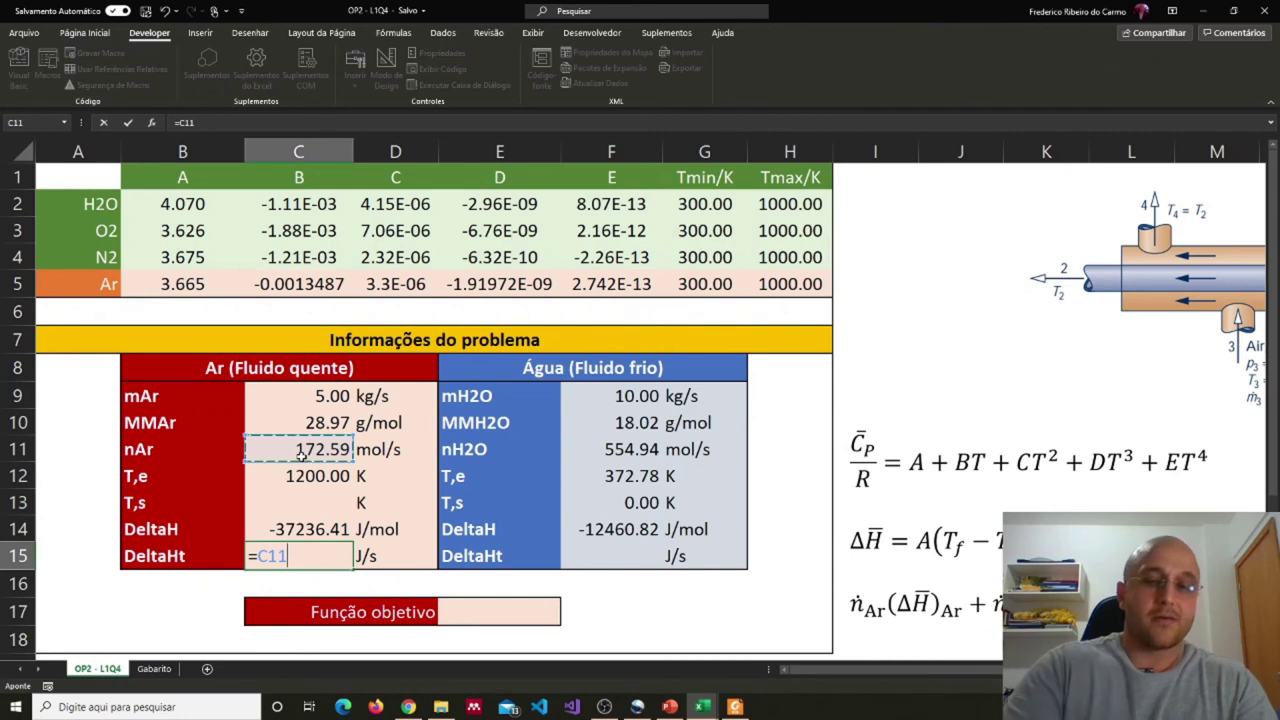
pyautogui.write('8')
pyautogui.press('BackSpace')
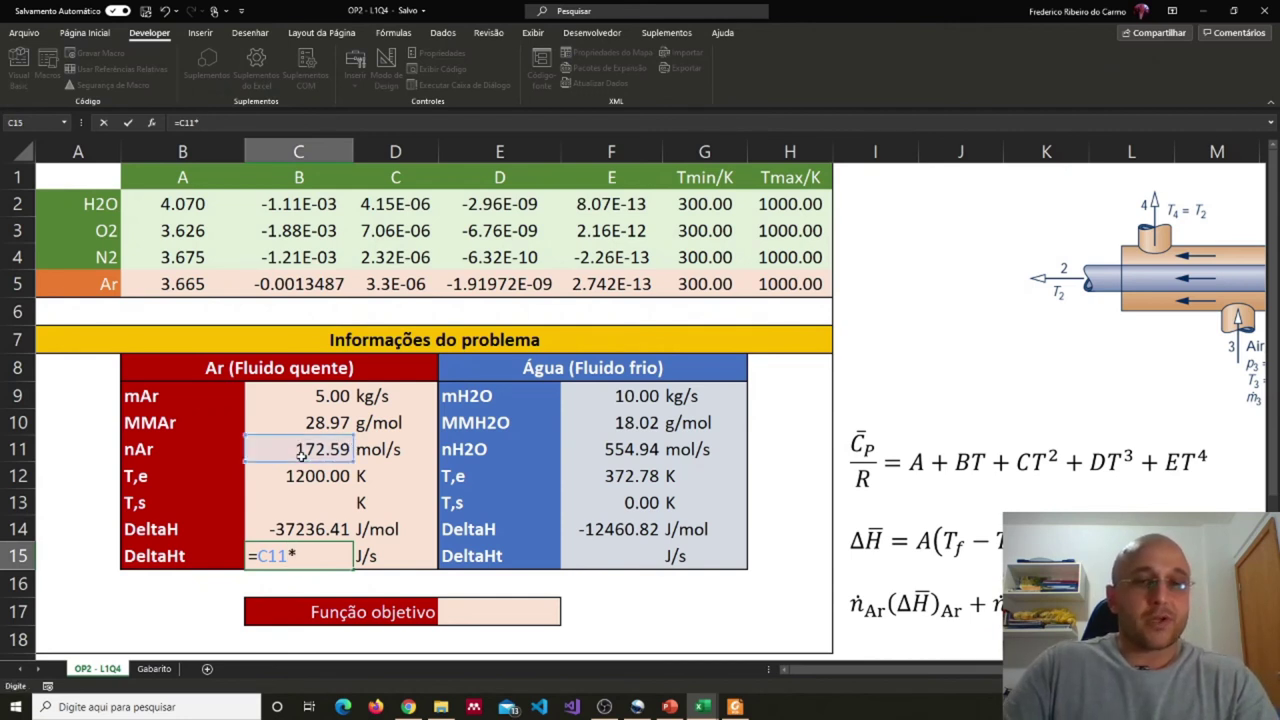
pyautogui.click(300, 528)
pyautogui.press('Return')
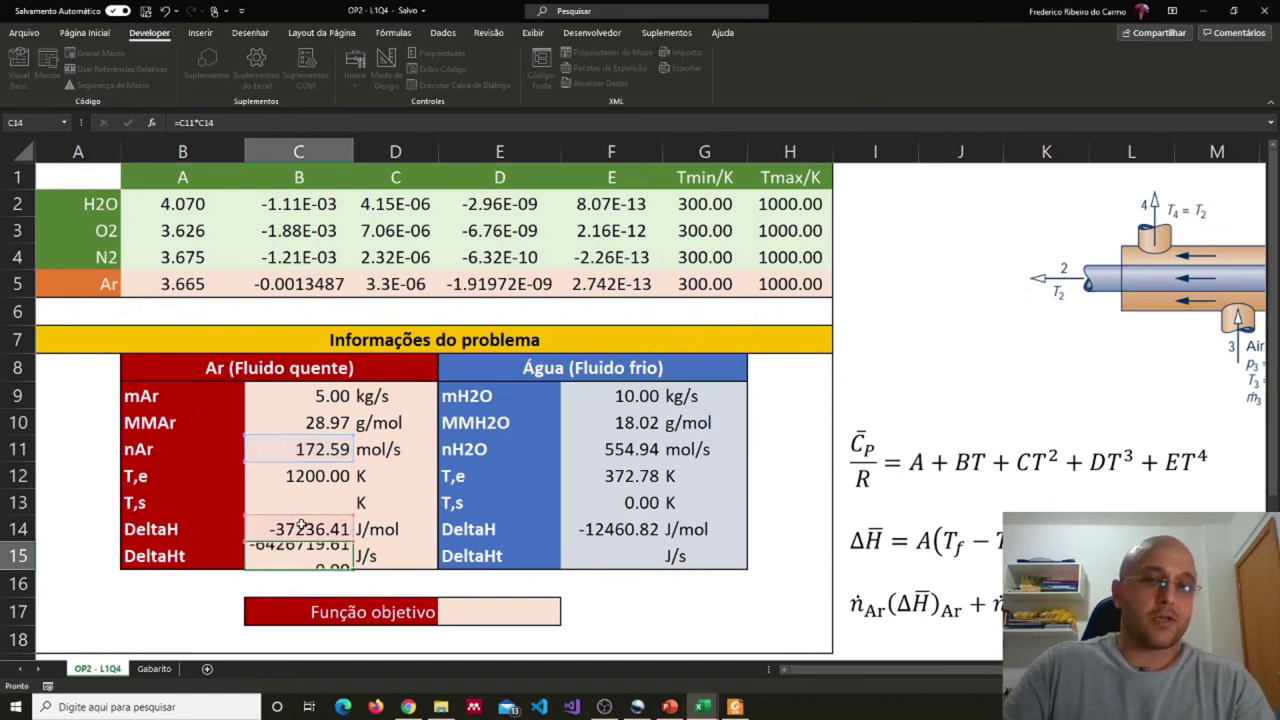
# Calculate the water DeltaHt in cell F15 as nH2O times DeltaH with the formula =F11*F14.
pyautogui.click(627, 553)
pyautogui.write('=')
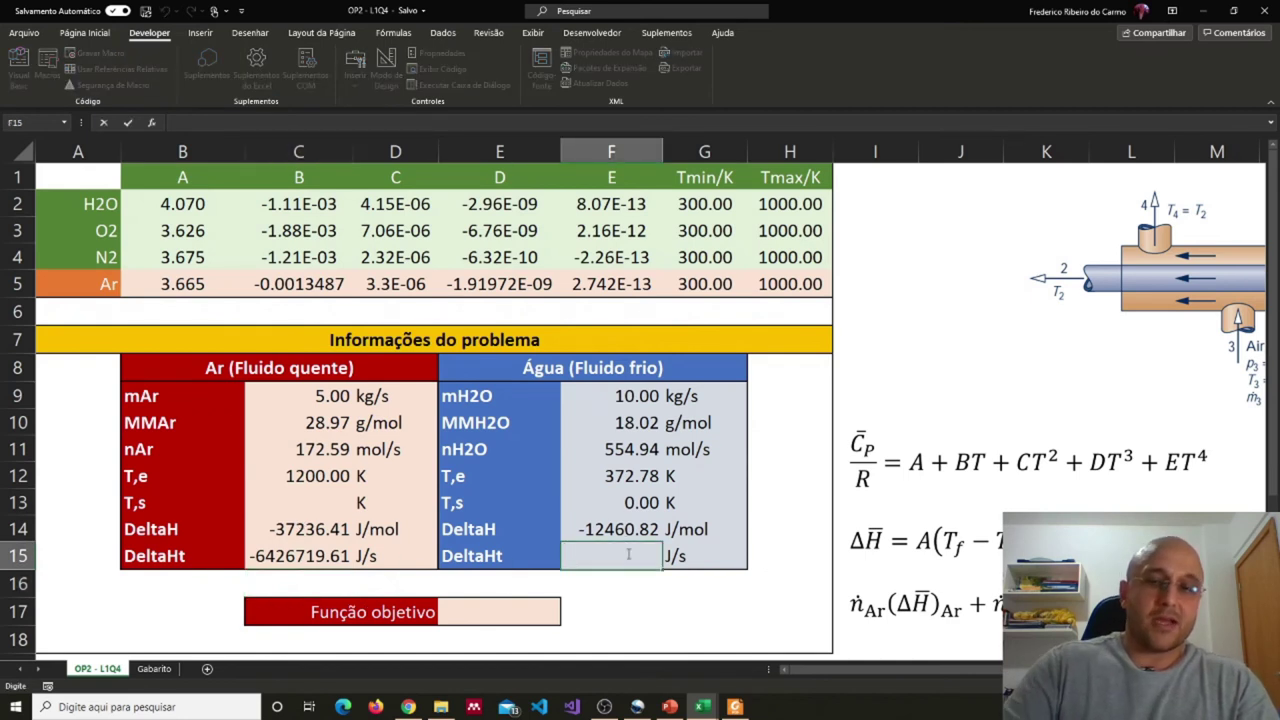
pyautogui.click(617, 447)
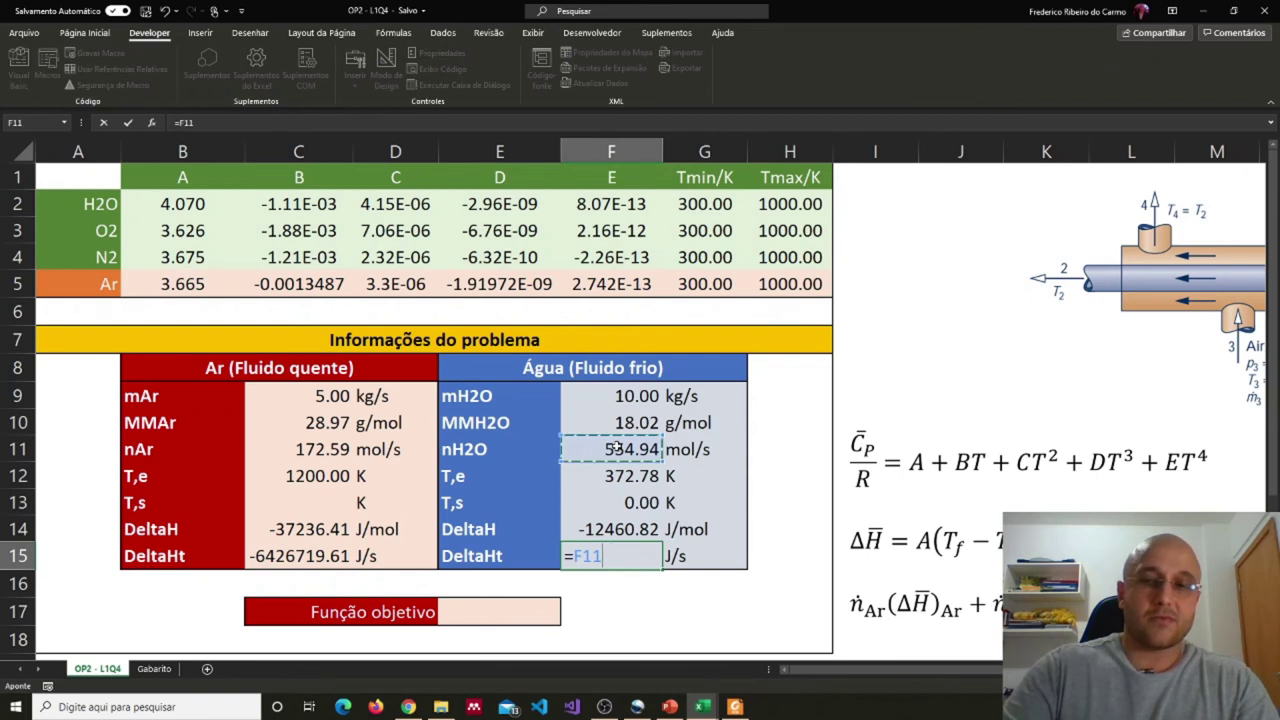
pyautogui.write('*')
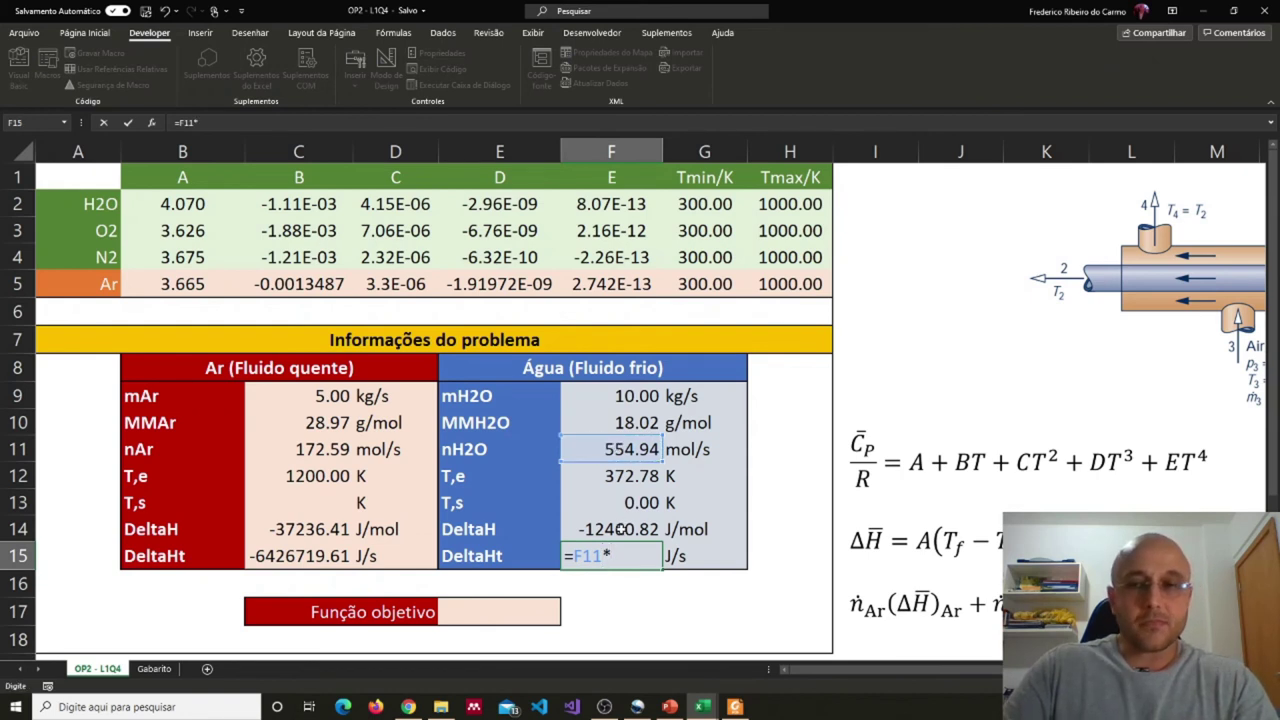
pyautogui.click(620, 529)
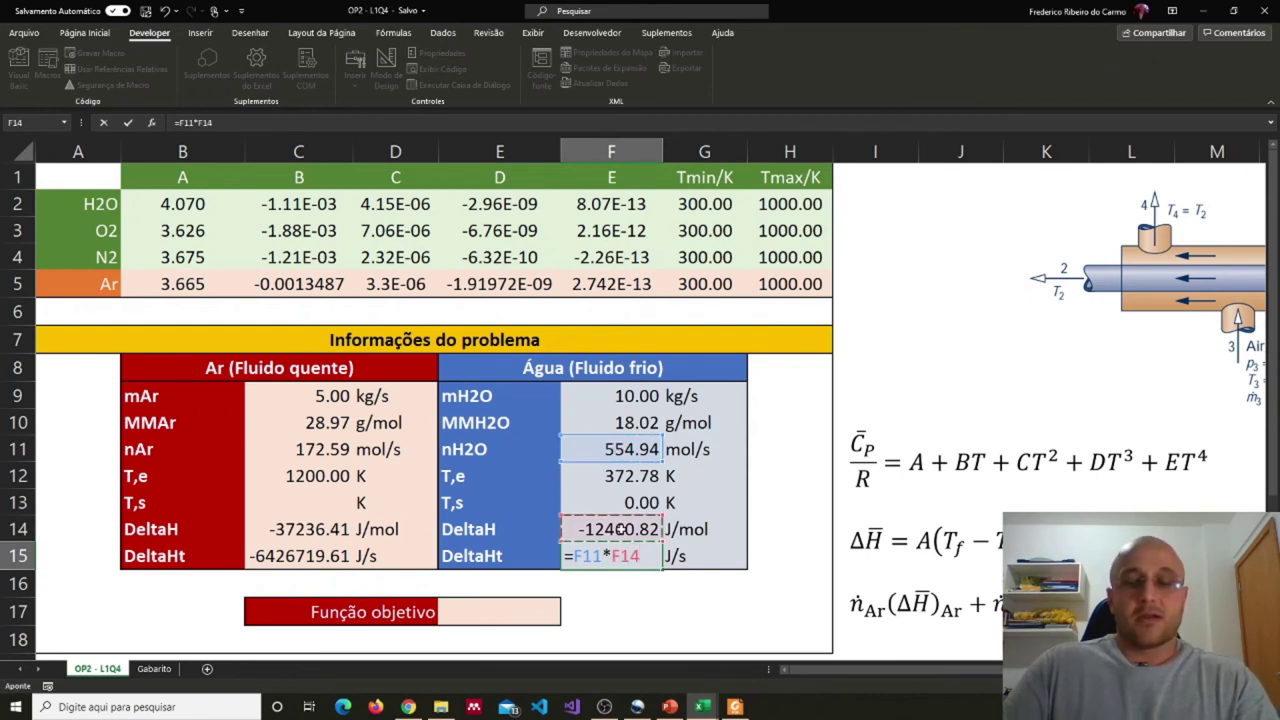
pyautogui.press('Return')
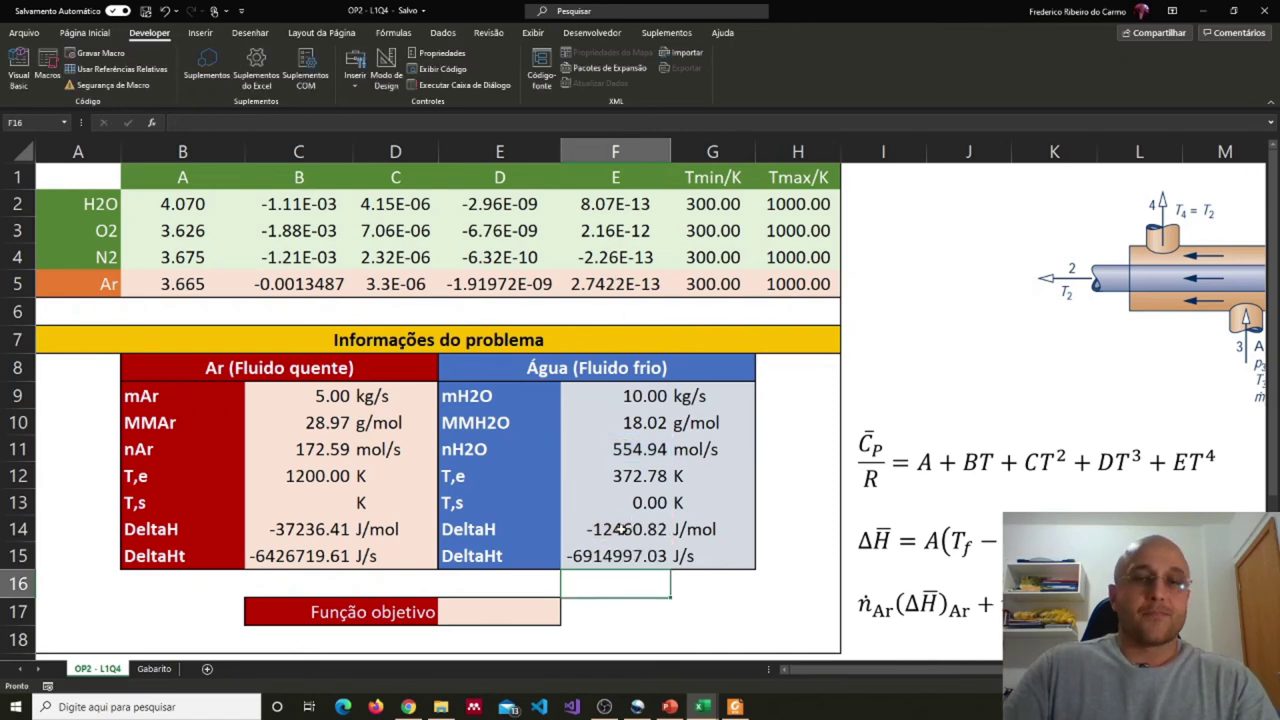
pyautogui.click(338, 563)
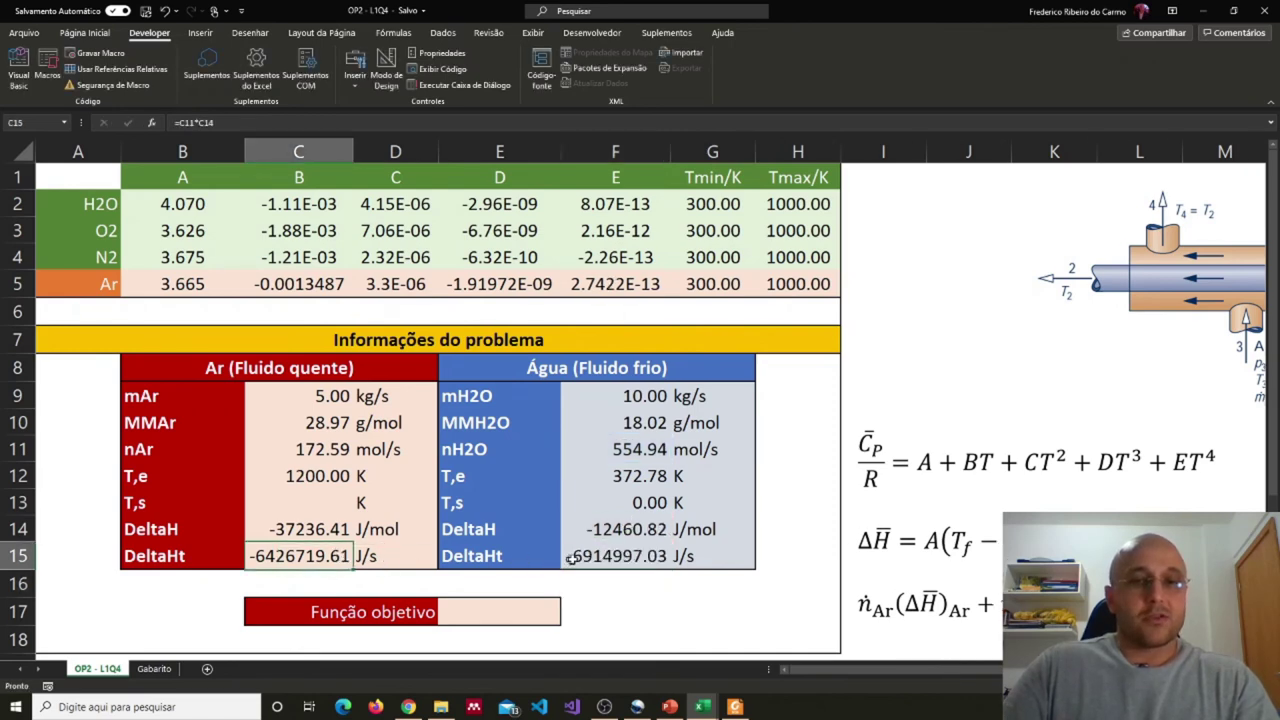
pyautogui.click(618, 556)
pyautogui.click(338, 560)
pyautogui.scroll(-1, 343, 545)
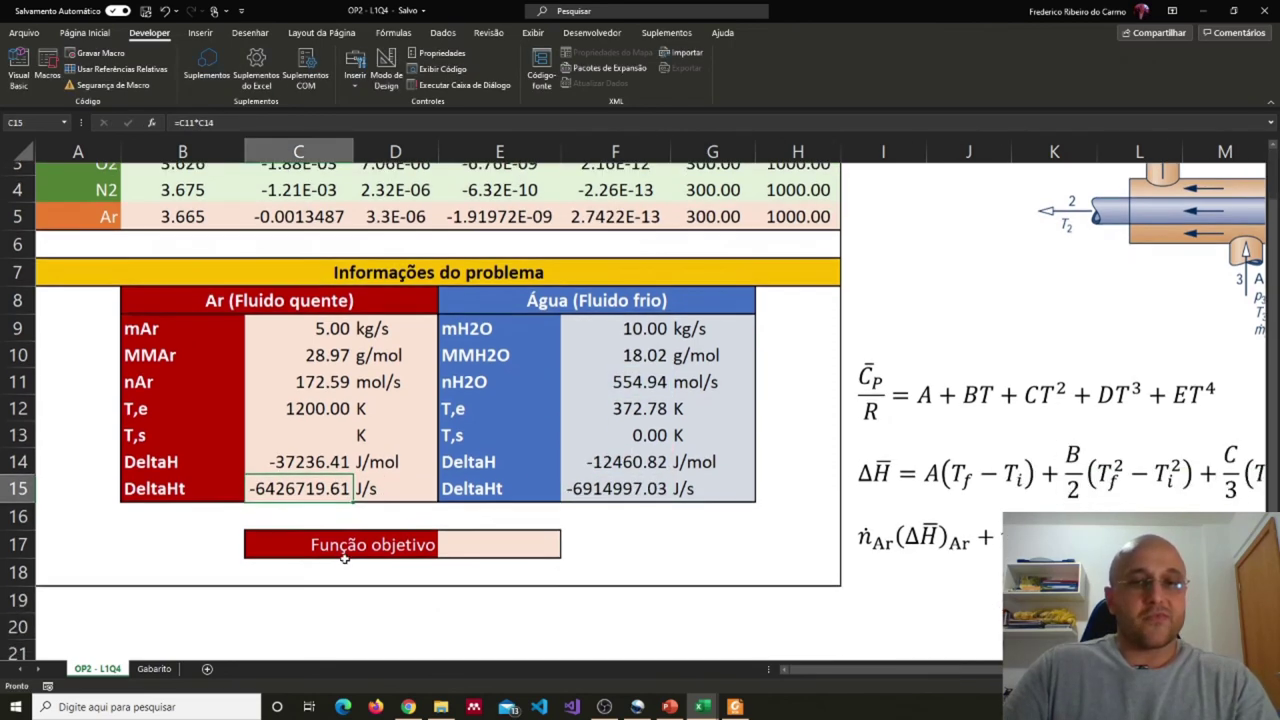
pyautogui.doubleClick(473, 530)
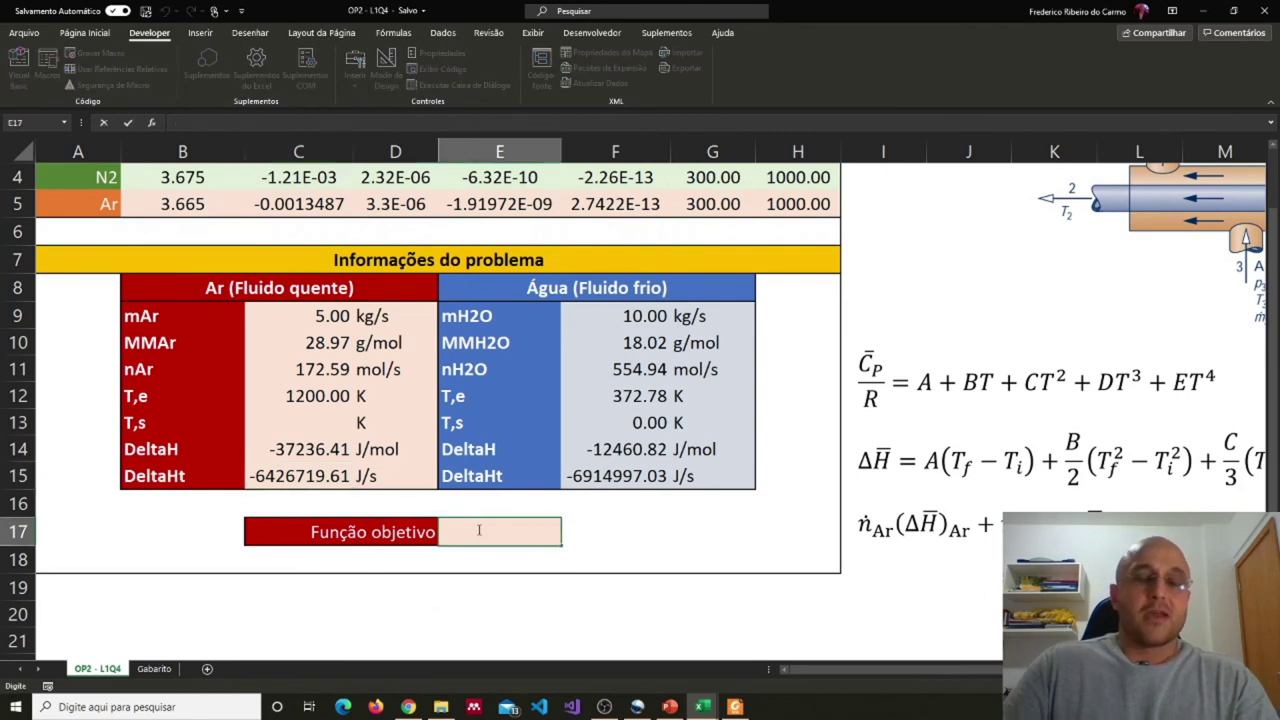
pyautogui.click(343, 479)
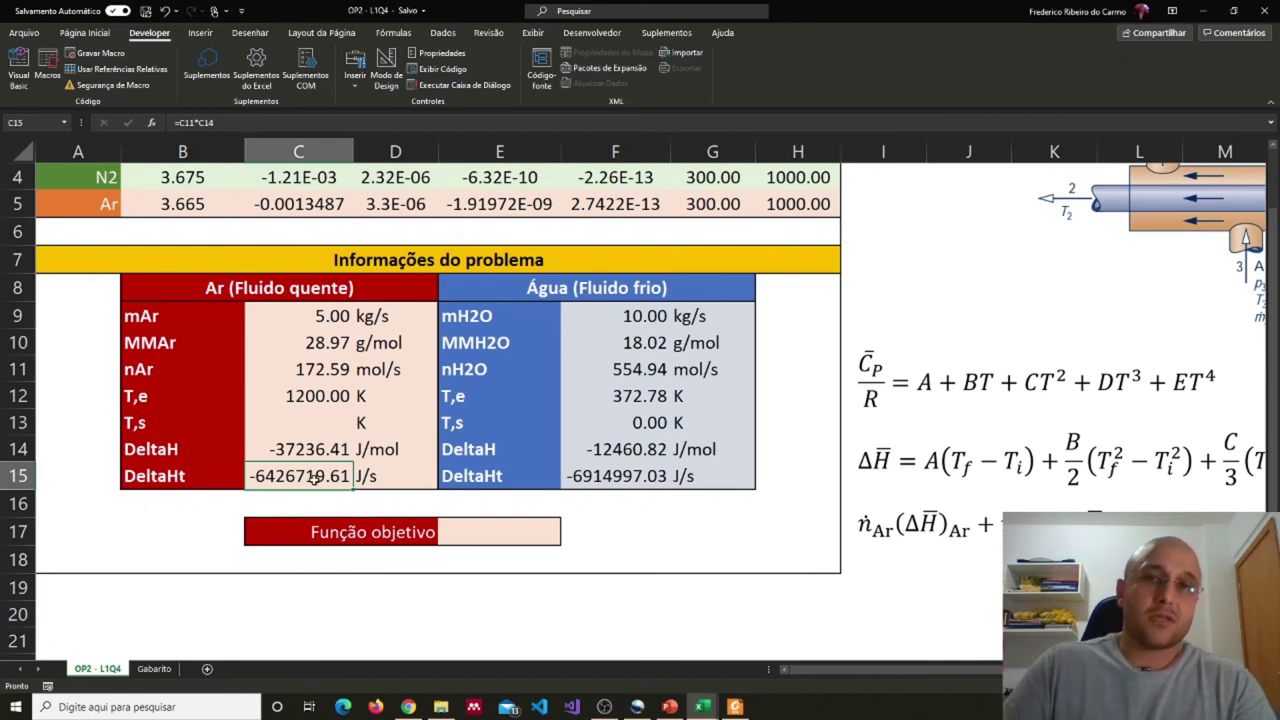
# Enter the objective function in cell E17 as the sum of the air and water DeltaHt, =C15+F15.
pyautogui.doubleClick(472, 532)
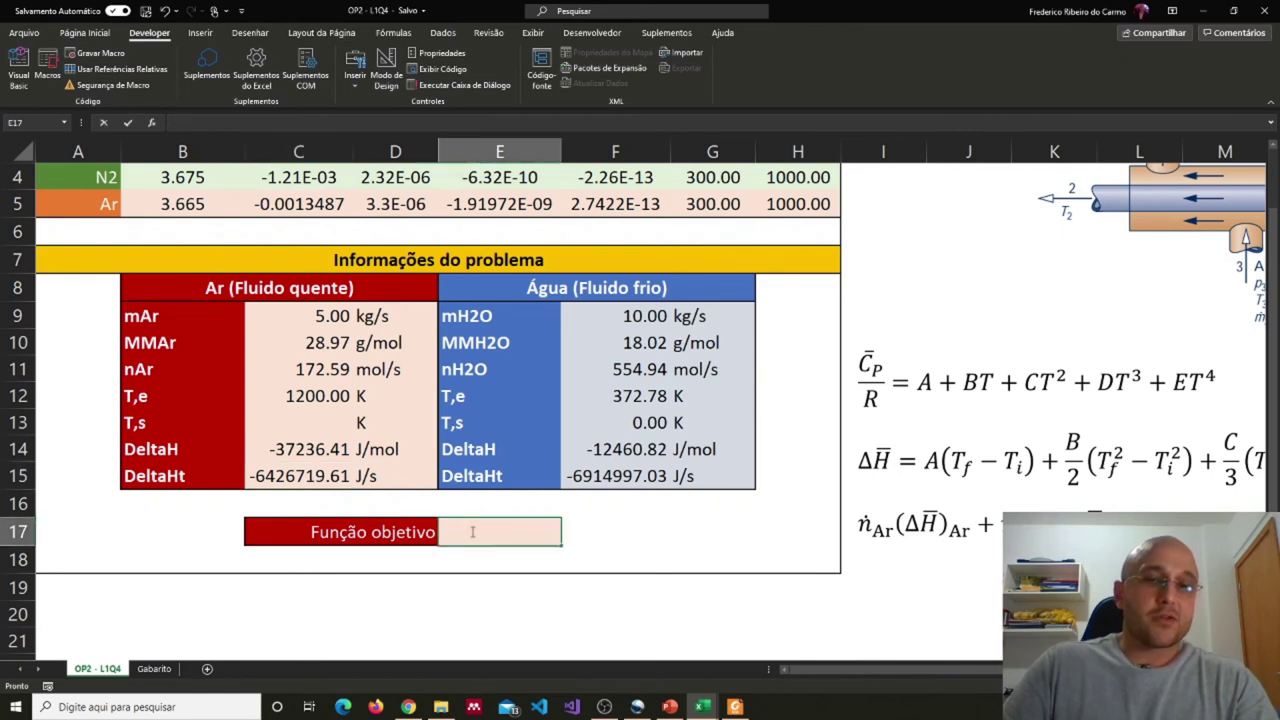
pyautogui.write('=')
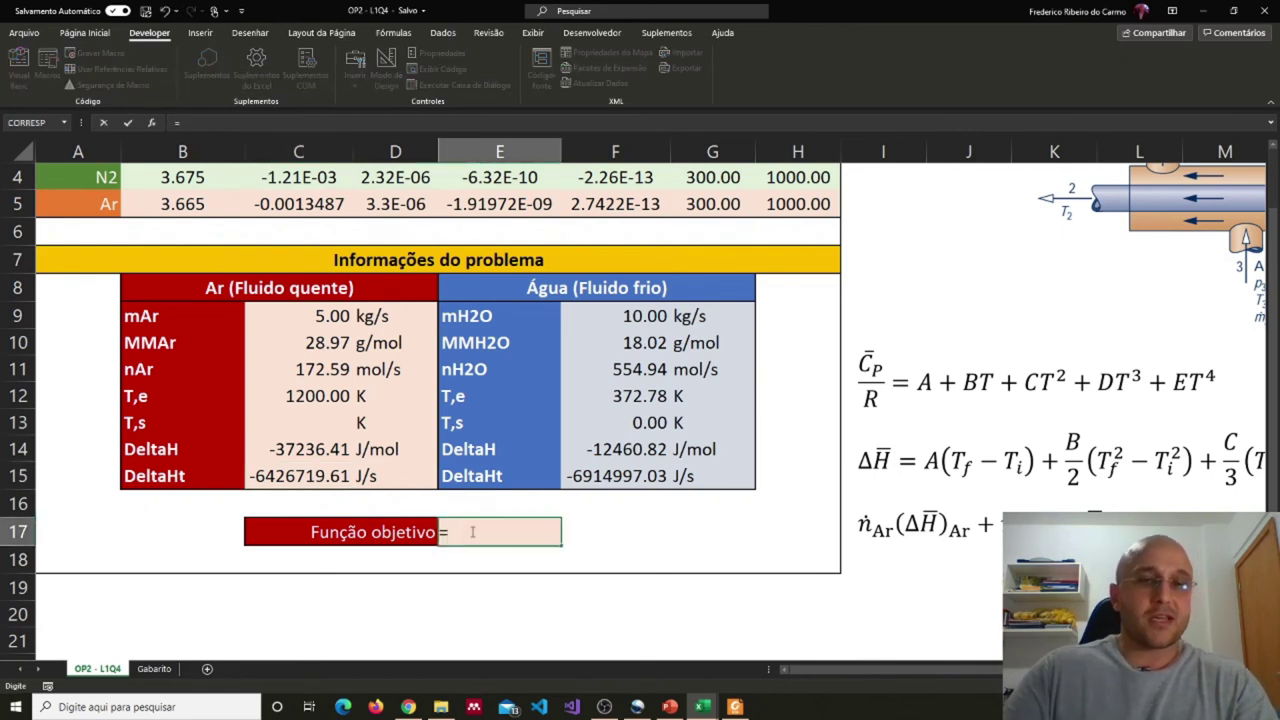
pyautogui.click(333, 477)
pyautogui.write('+')
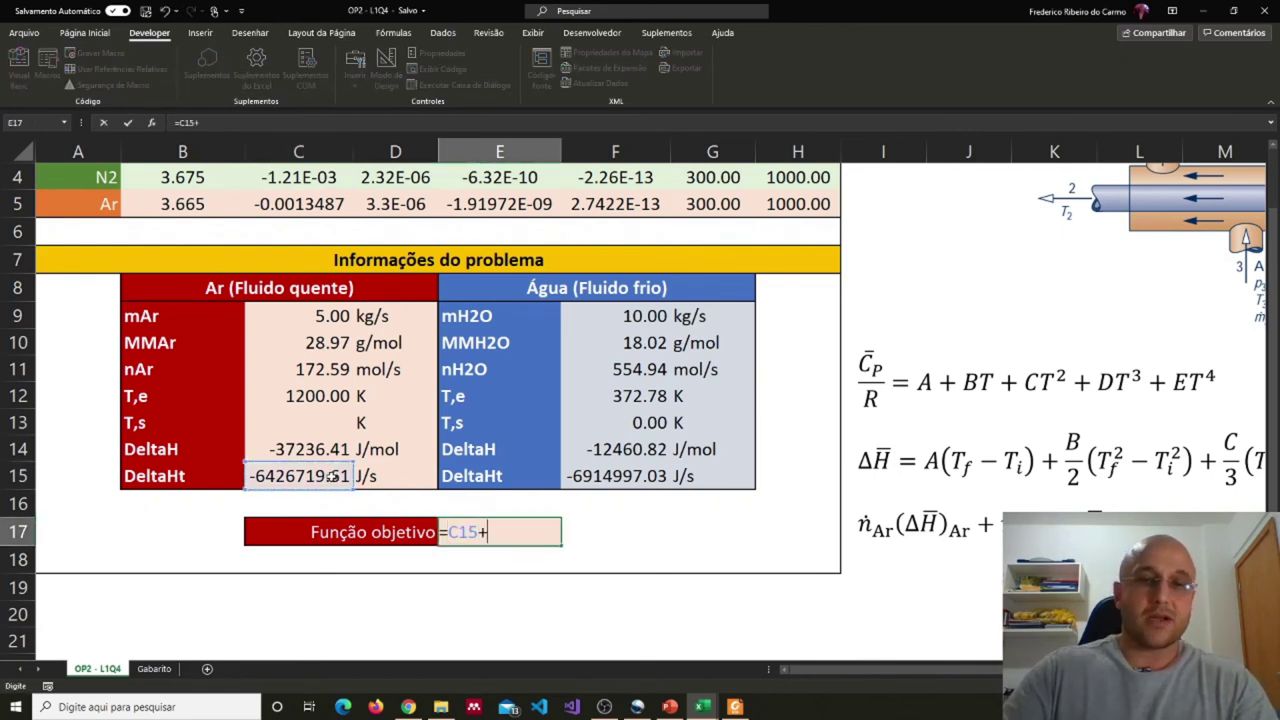
pyautogui.click(590, 477)
pyautogui.press('Return')
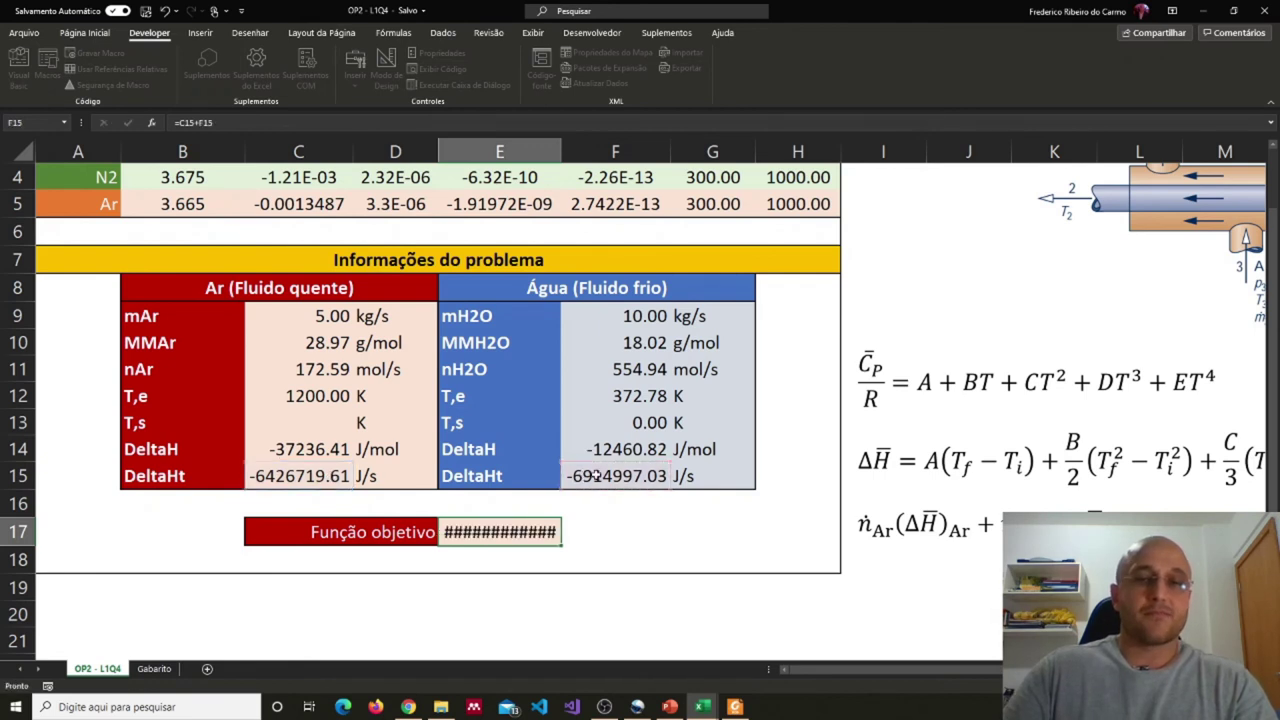
pyautogui.click(505, 535)
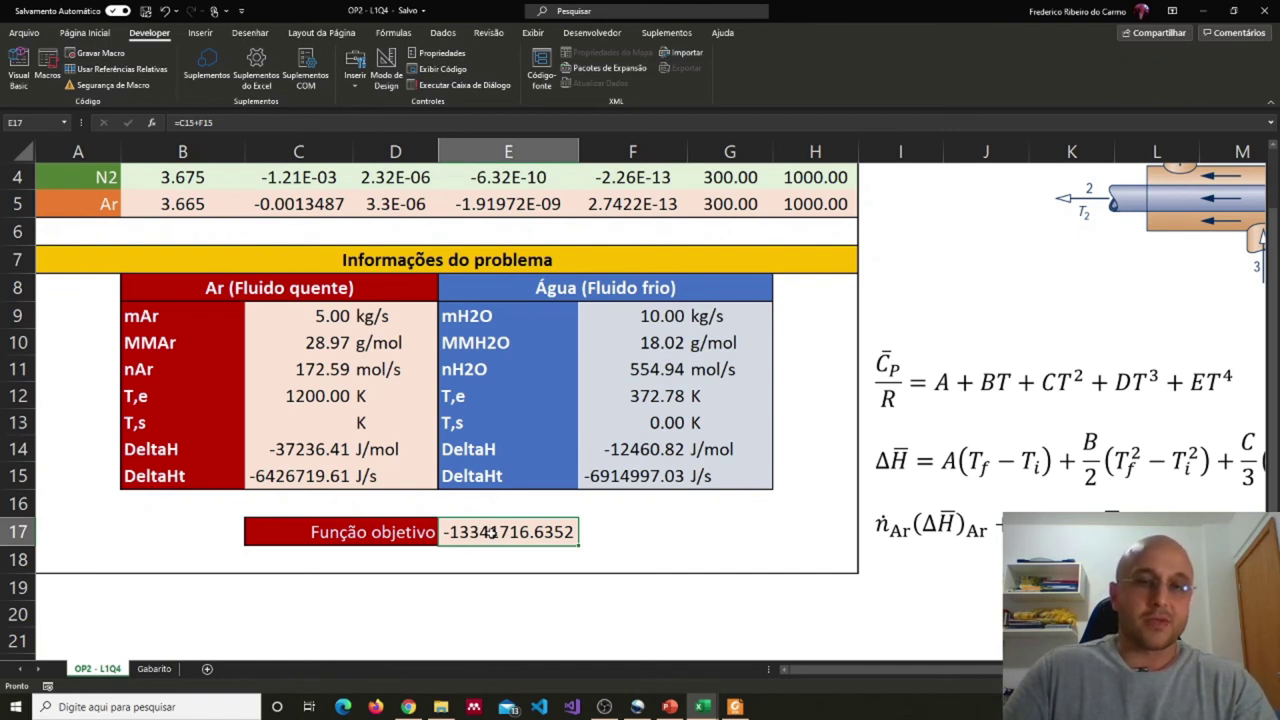
# Enter 400 K as the trial air outlet temperature T,s in cell C13.
pyautogui.click(330, 420)
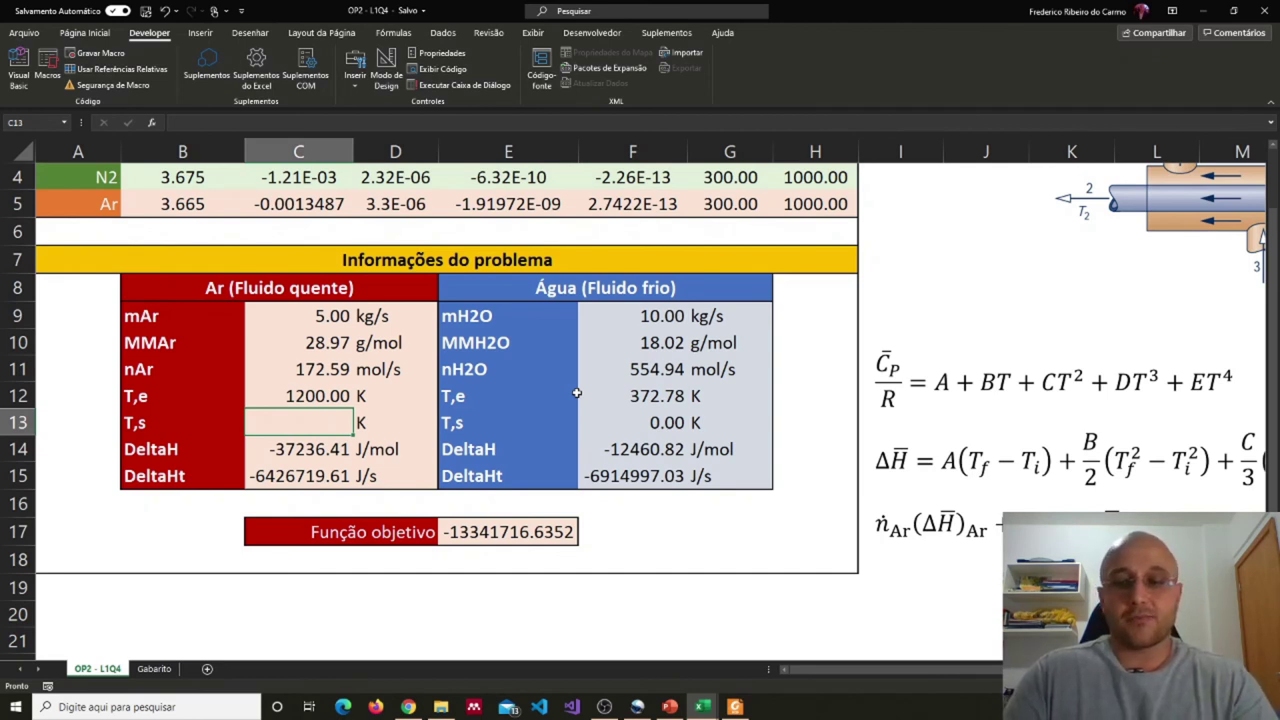
pyautogui.write('400')
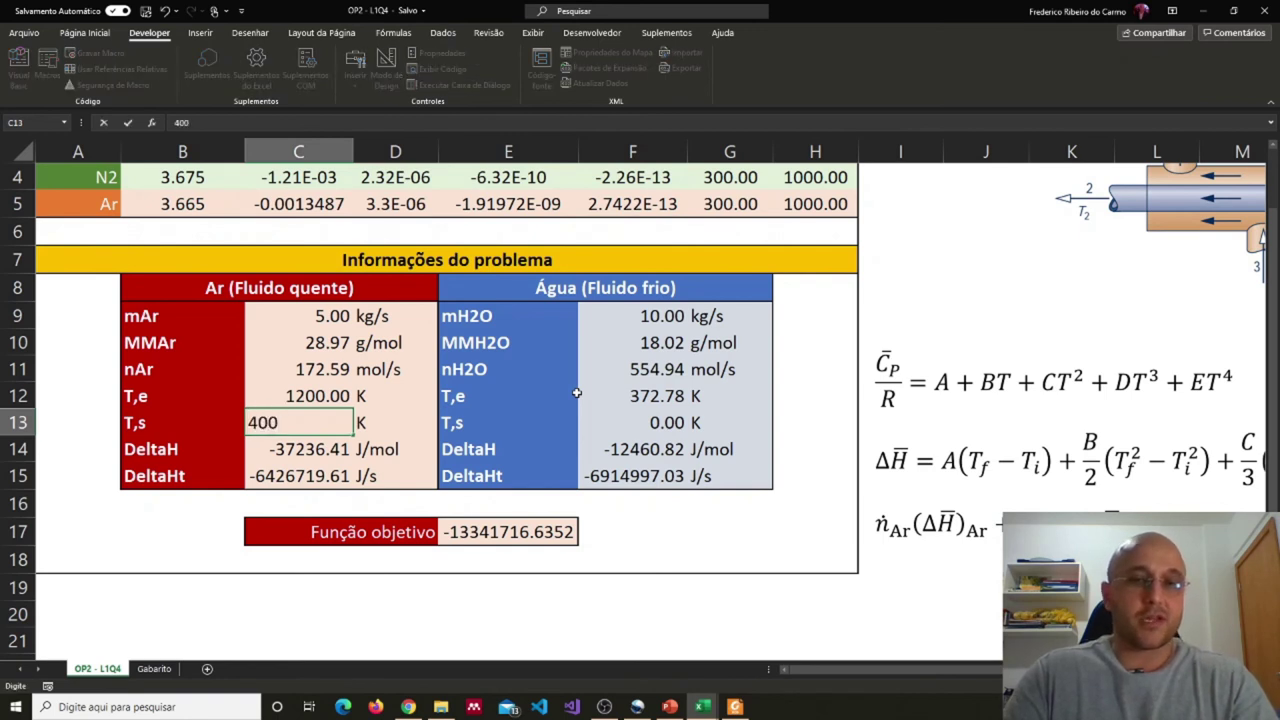
pyautogui.press('Return')
pyautogui.press('Up')
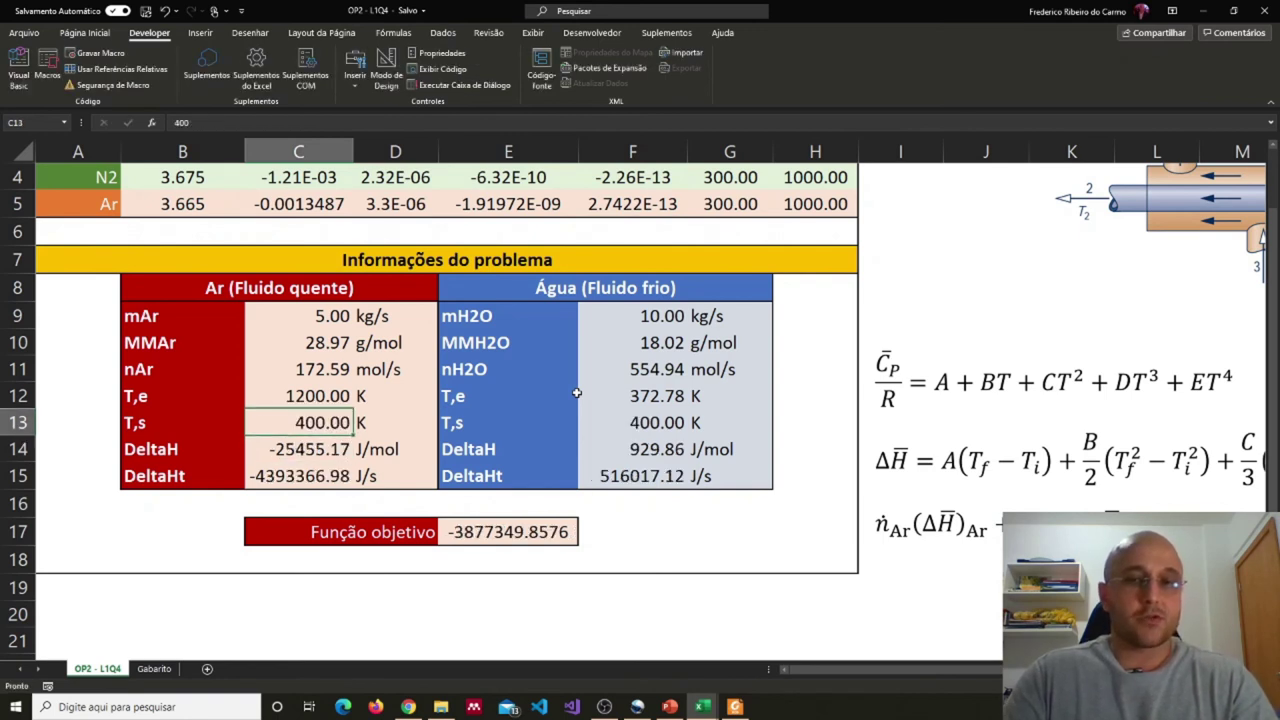